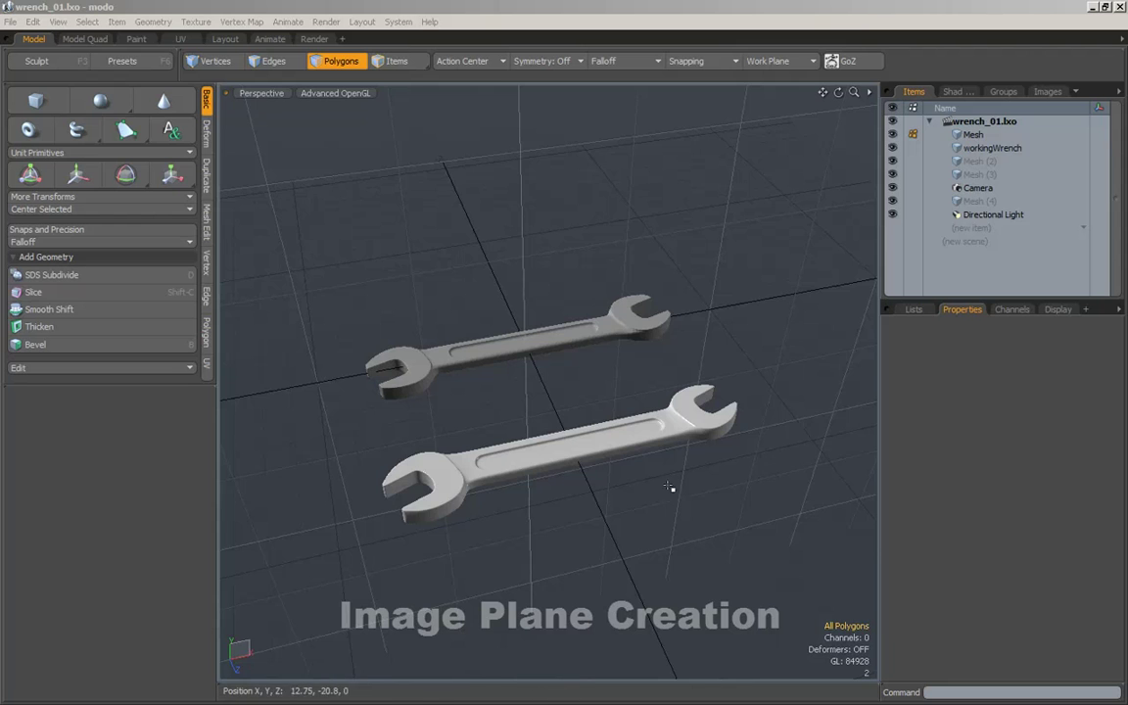
left_click_drag(783, 431, 781, 417, "alt")
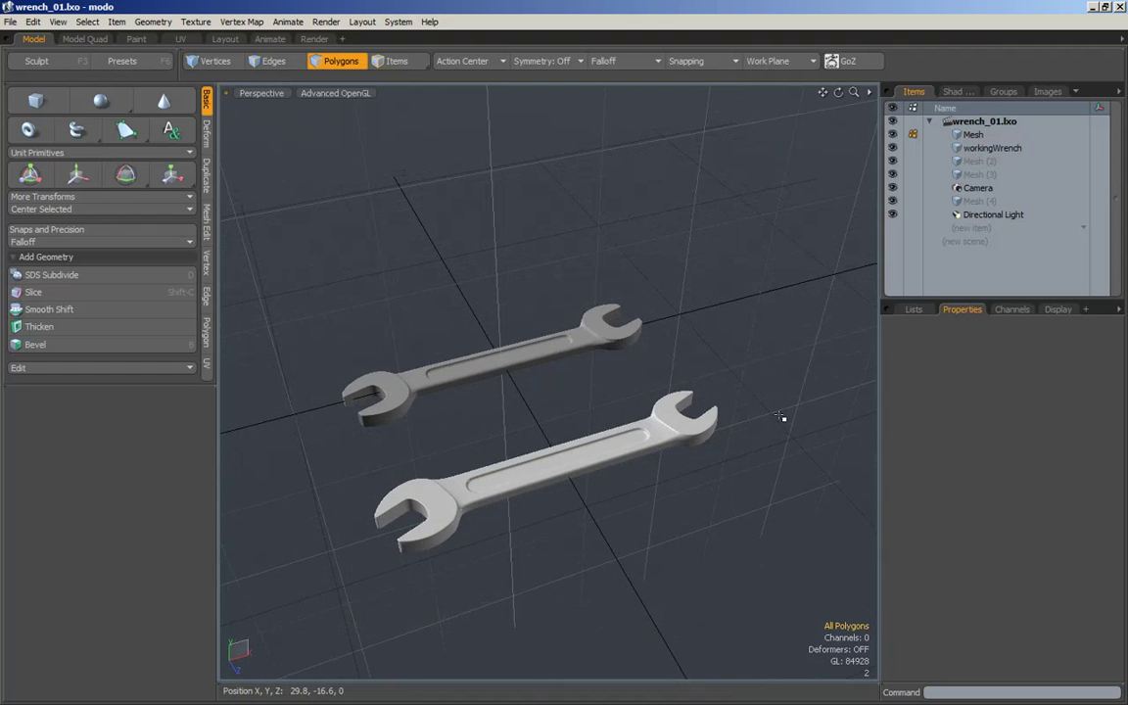
left_click_drag(725, 402, 732, 300, "alt")
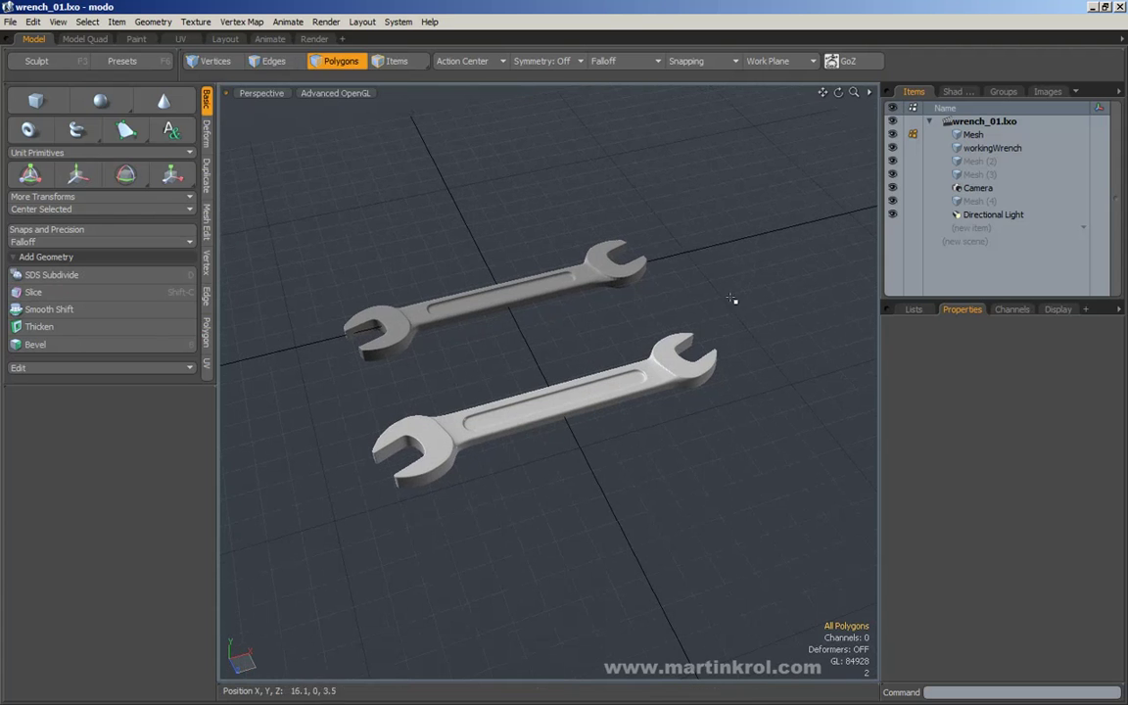
left_click_drag(554, 281, 577, 378, "alt")
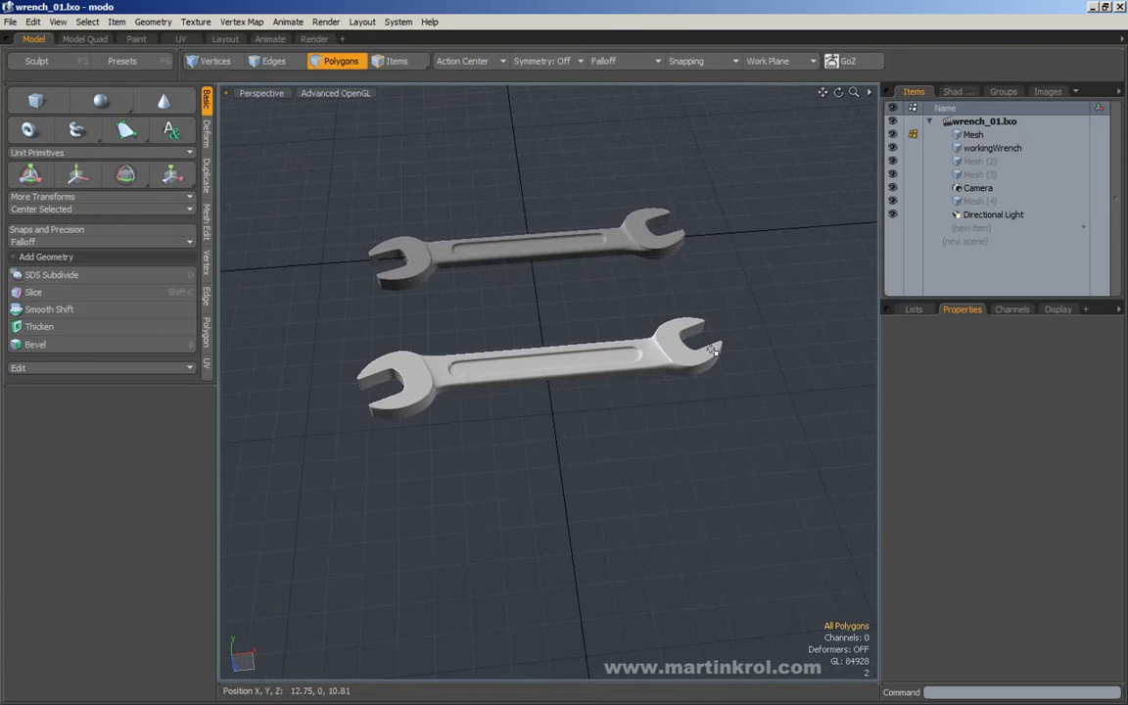
left_click_drag(673, 329, 742, 355, "alt")
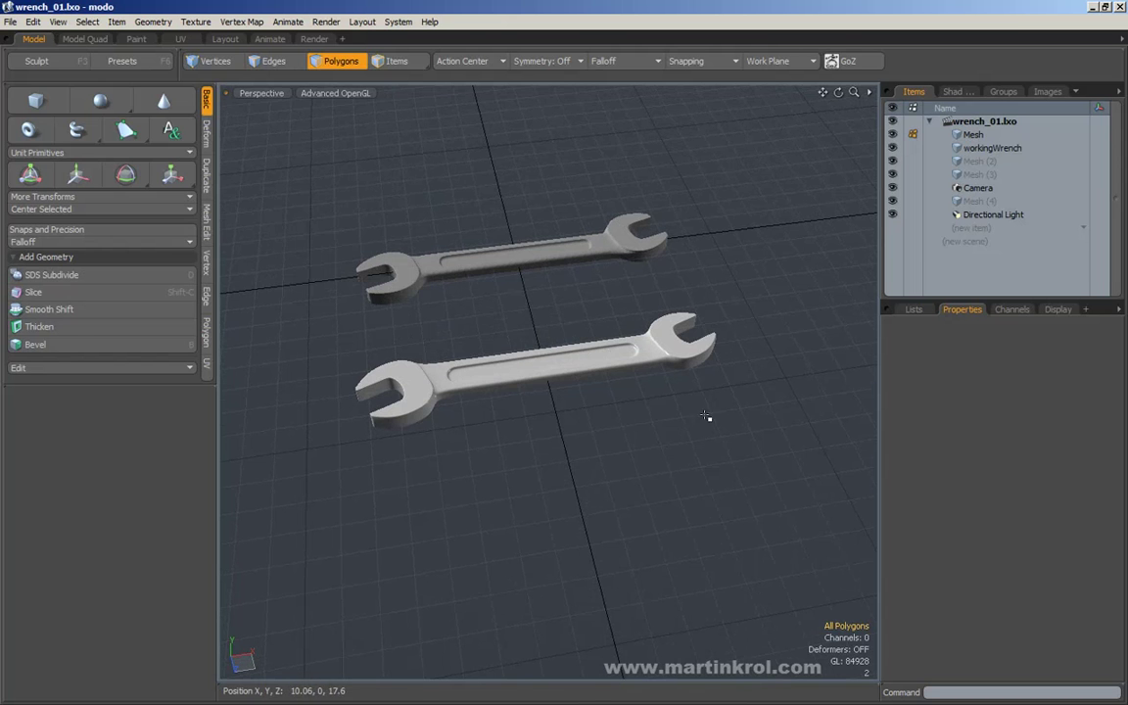
left_click_drag(652, 420, 604, 412, "alt")
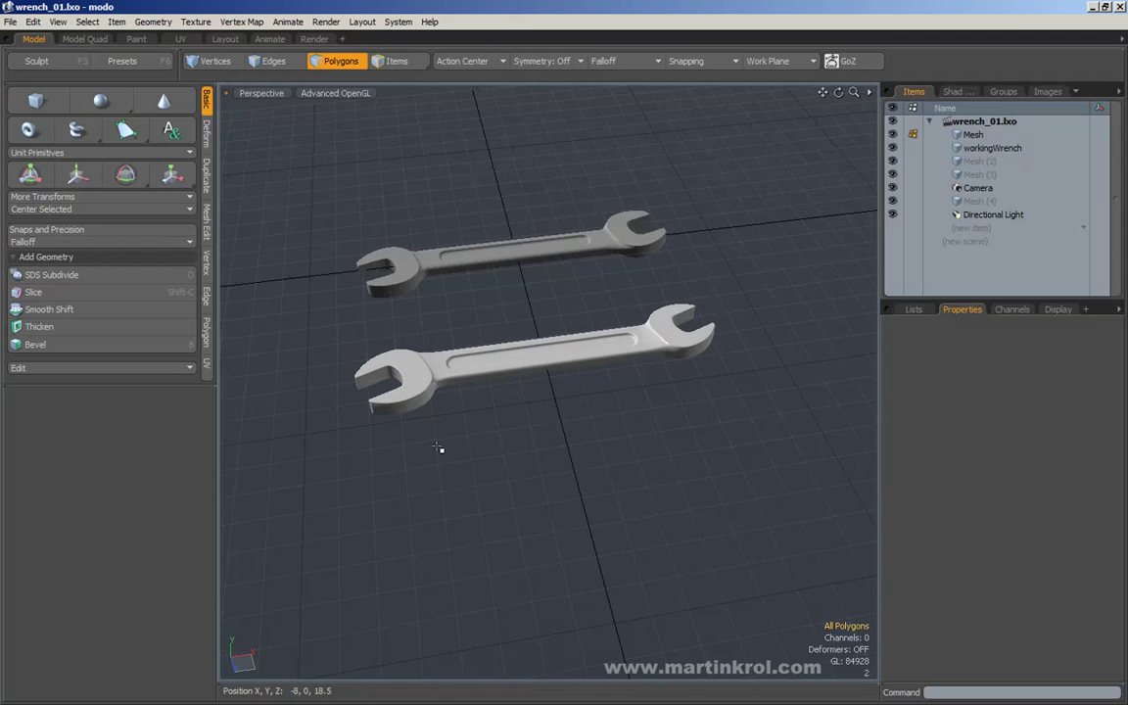
left_click_drag(495, 320, 563, 431, "alt")
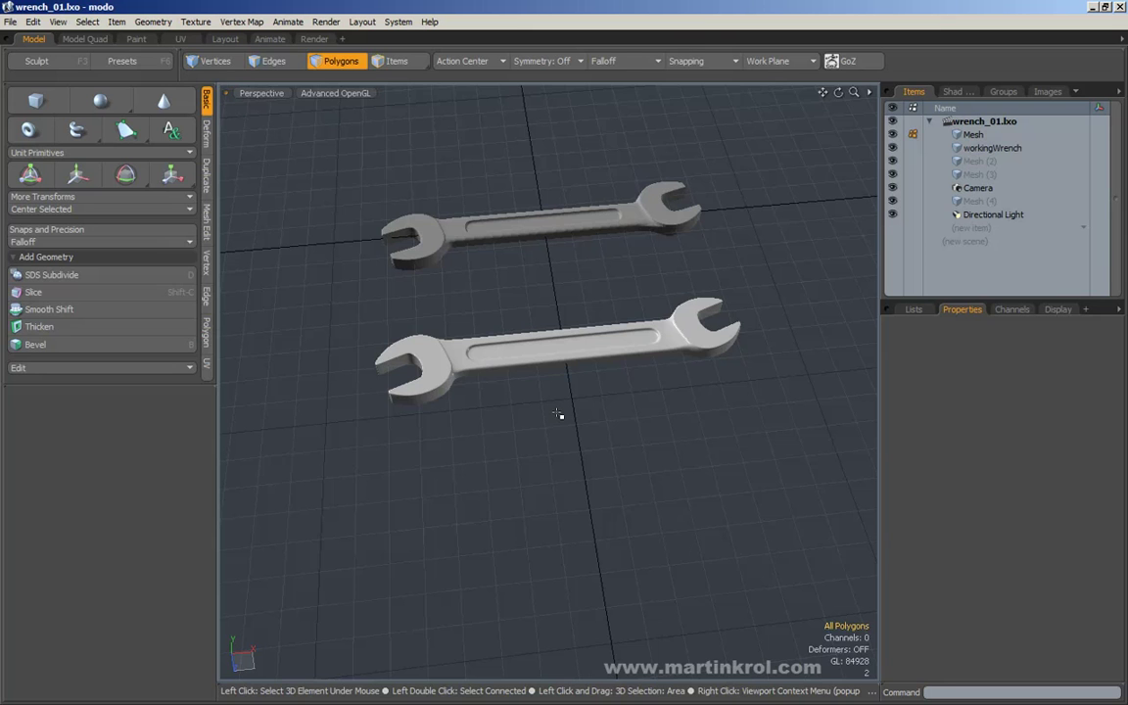
left_click_drag(557, 414, 617, 450, "alt")
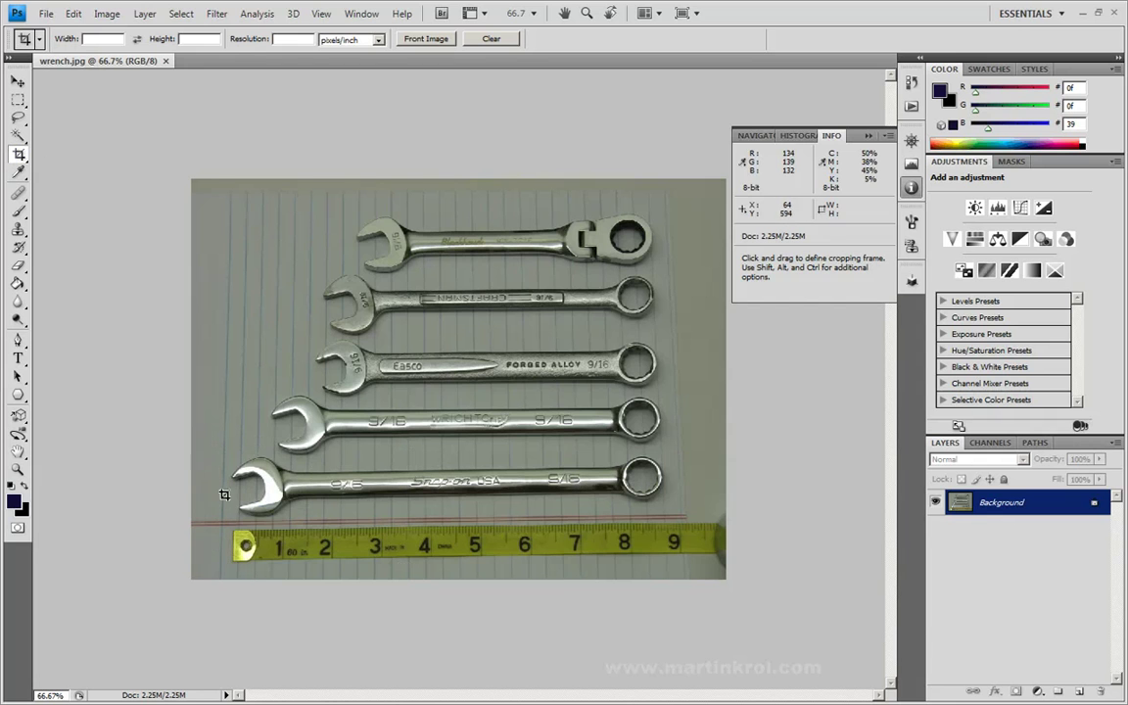
Switch to Photoshop and crop wrench.jpg to the lowest wrench above the tape measure, about 887 by 166 pixels
left_click_drag(214, 439, 676, 524)
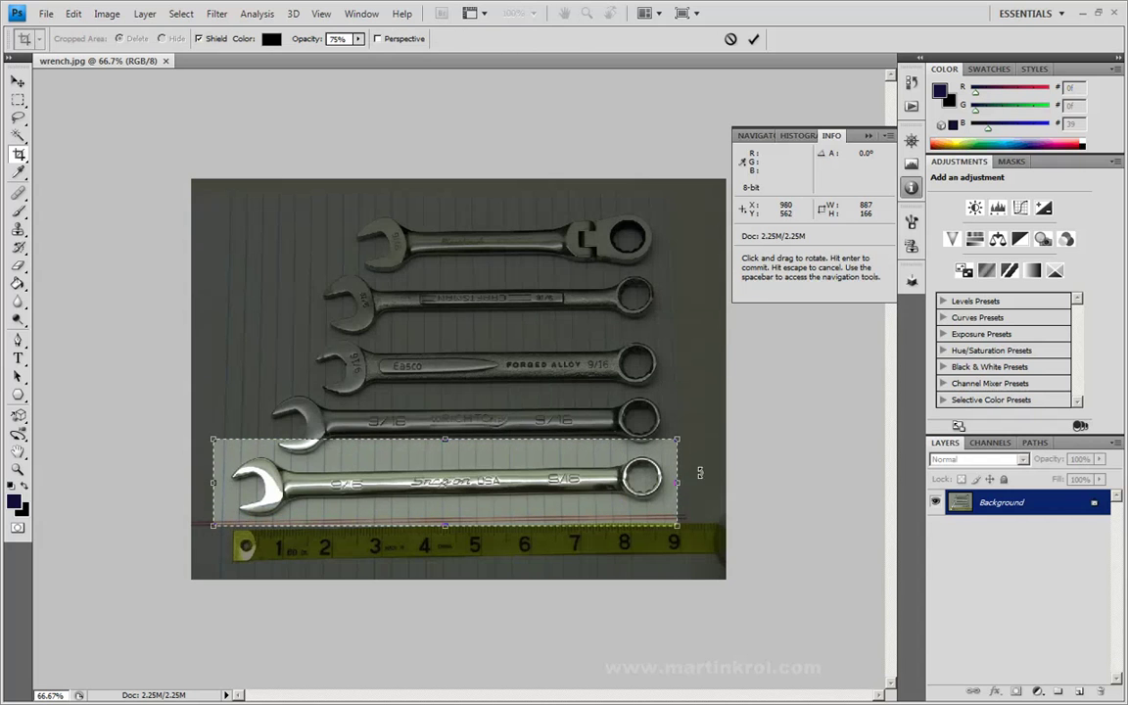
left_click(755, 40)
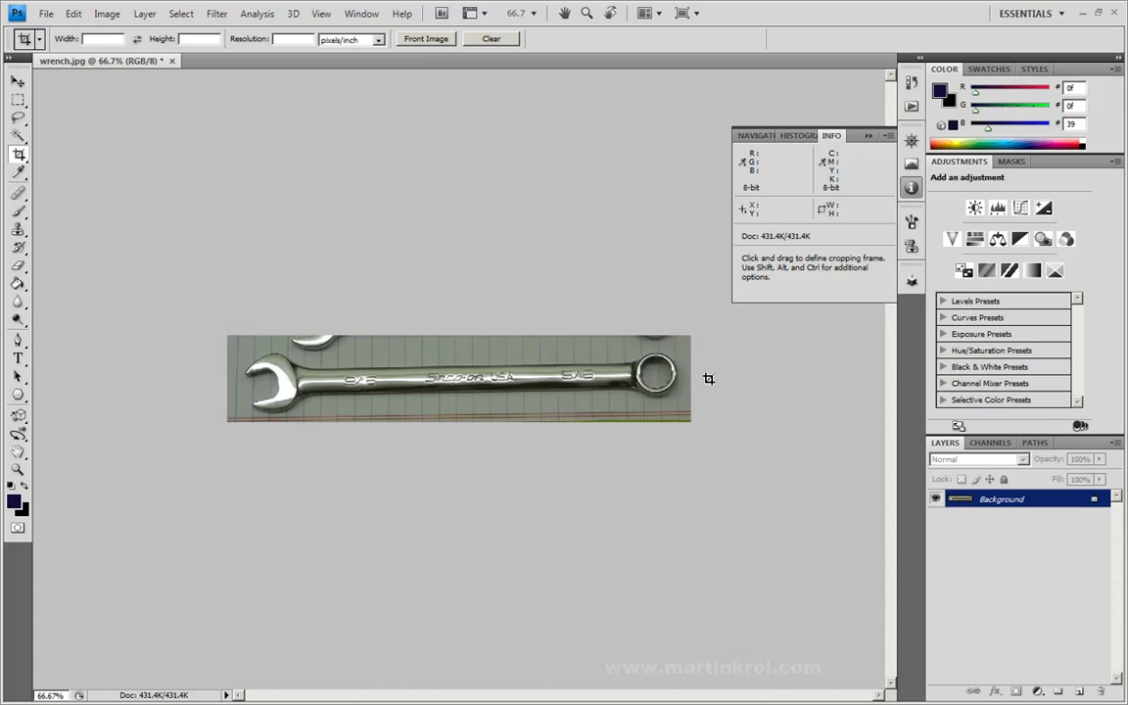
Add a horizontal guide at 10 px and move it down to the lower edge of the wrench handle
left_click(321, 17)
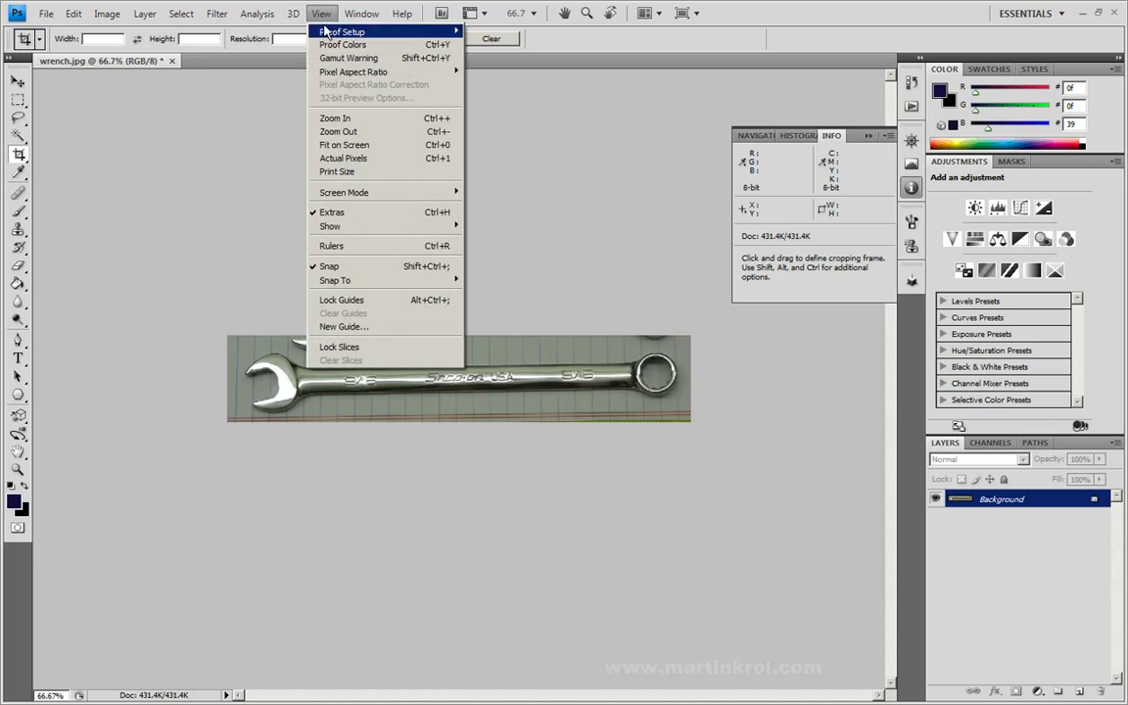
left_click(352, 326)
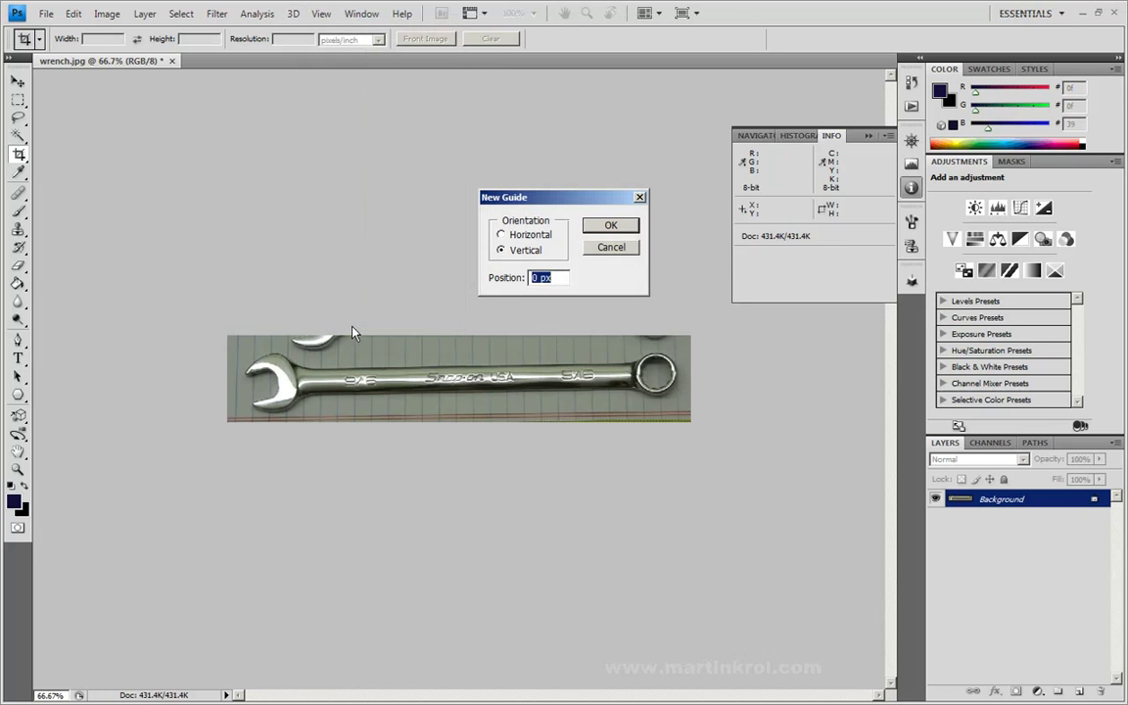
left_click(501, 236)
left_click(541, 277)
type("10")
key("Return")
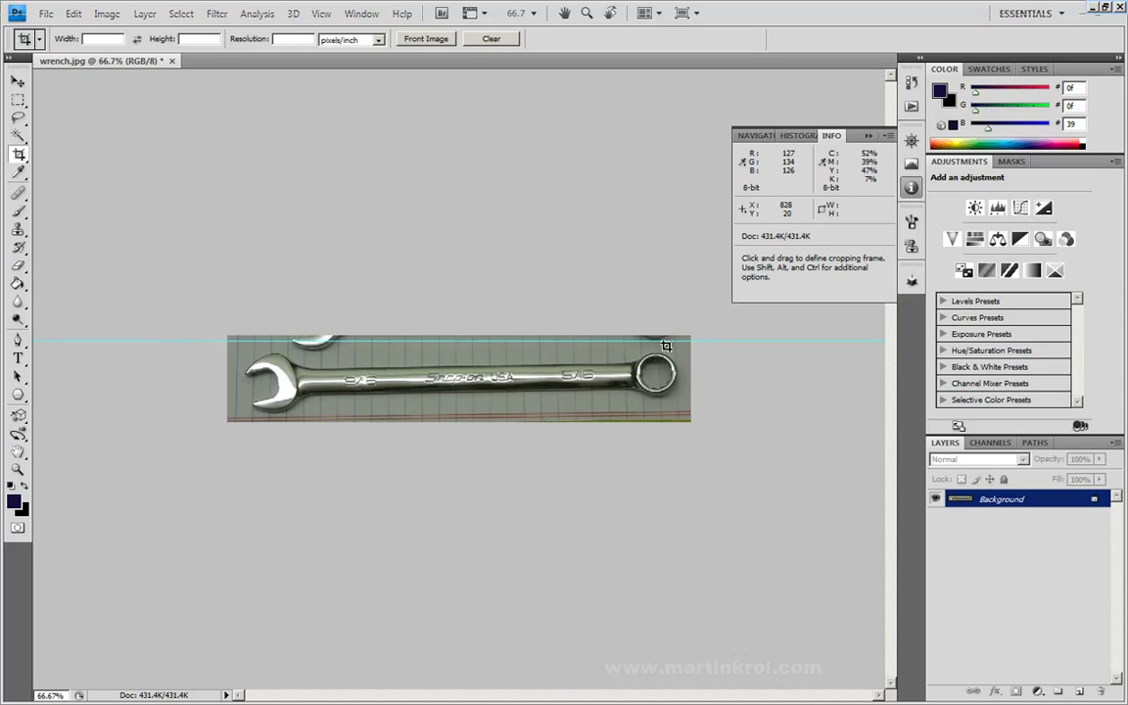
left_click(17, 81)
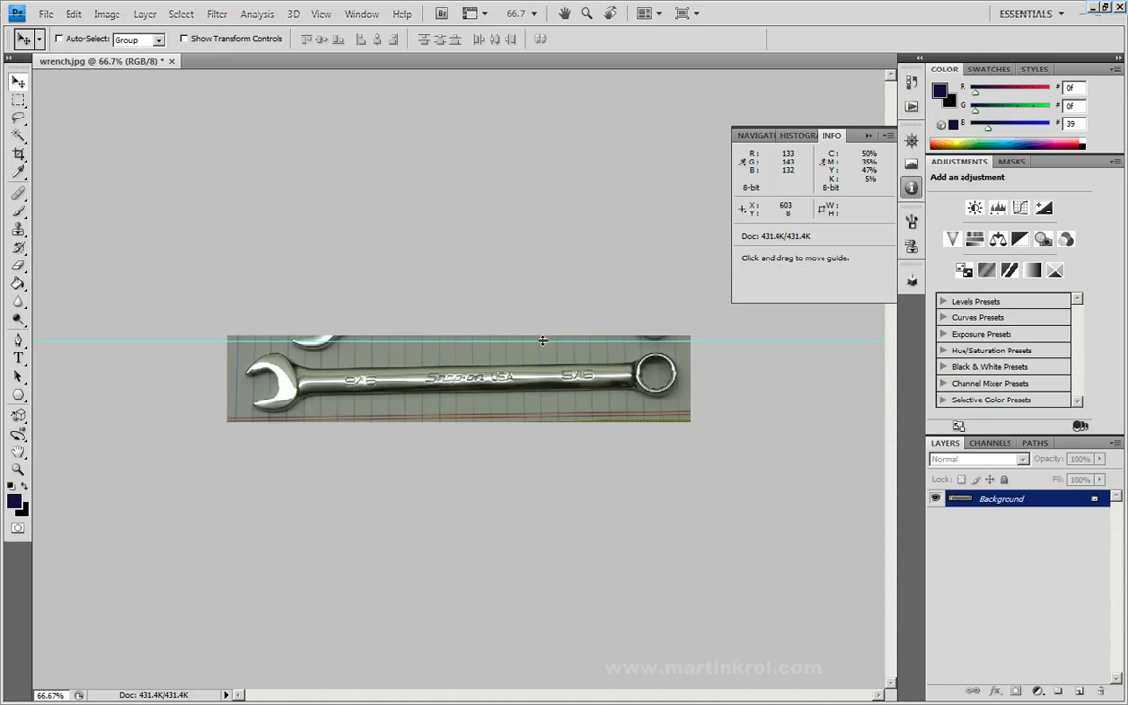
left_click_drag(543, 341, 537, 393)
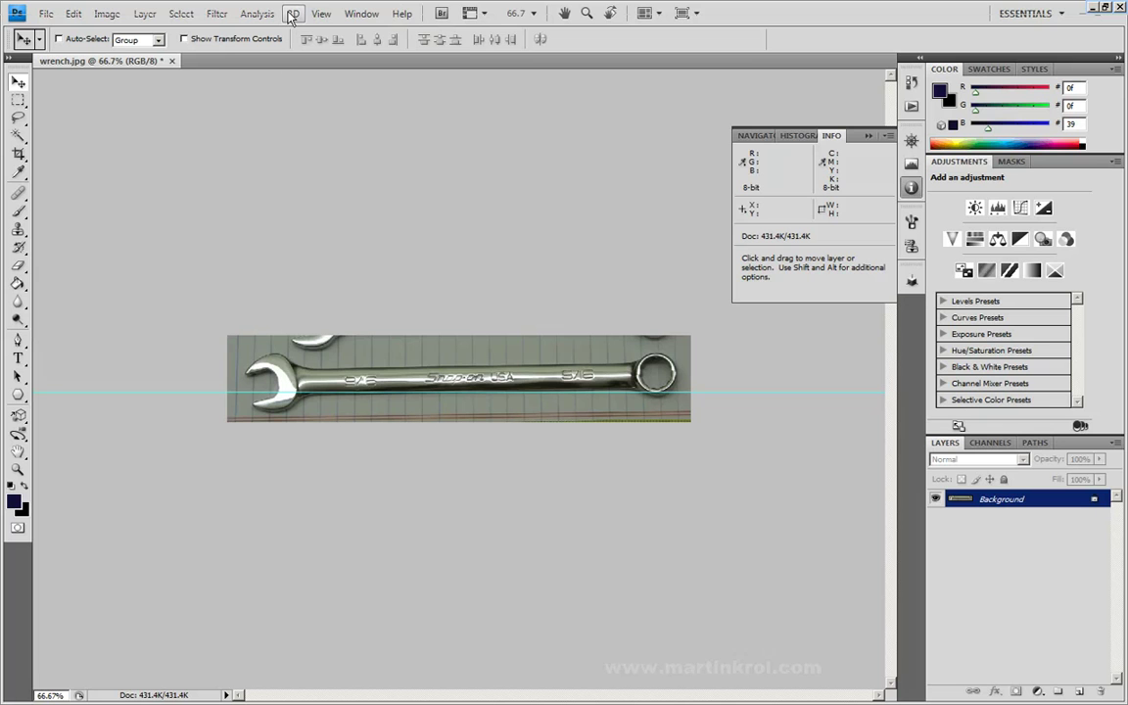
left_click(290, 16)
mouse_move(321, 14)
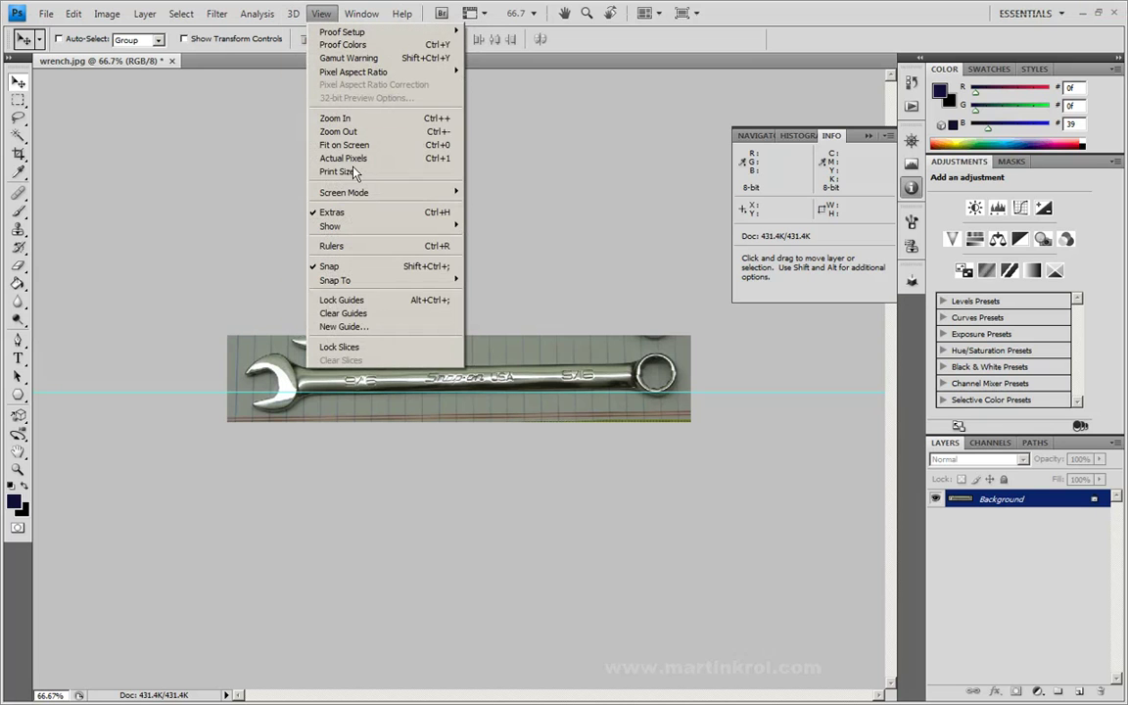
left_click(338, 326)
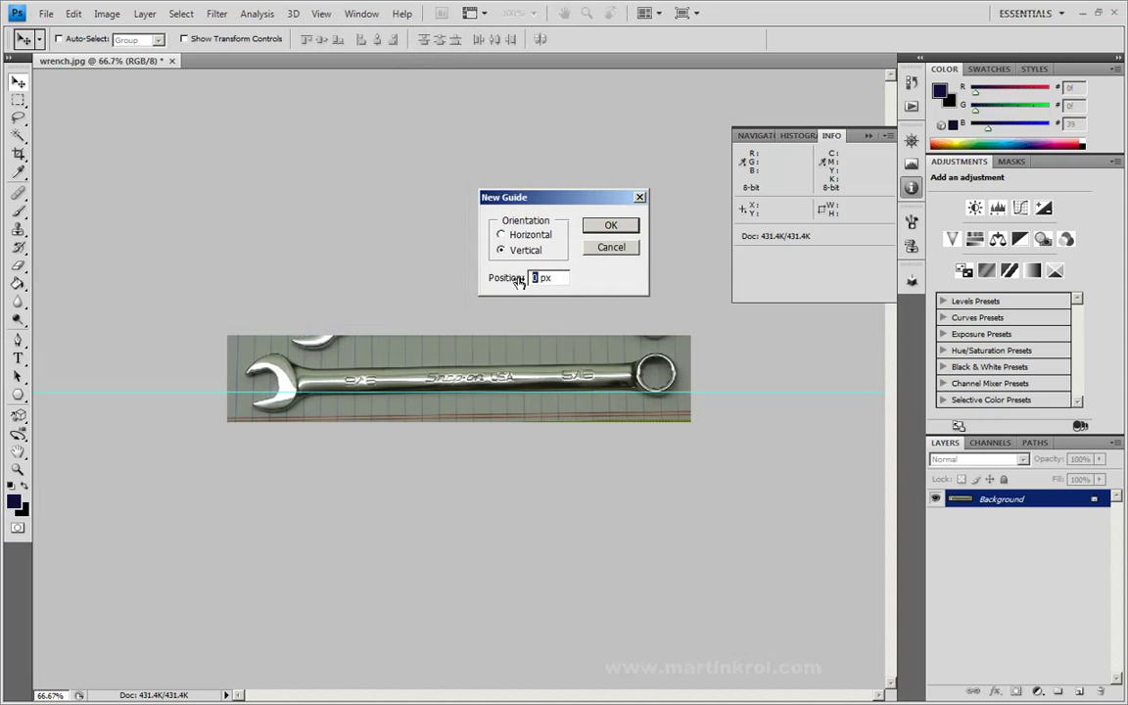
left_click_drag(516, 283, 521, 283)
key("Return")
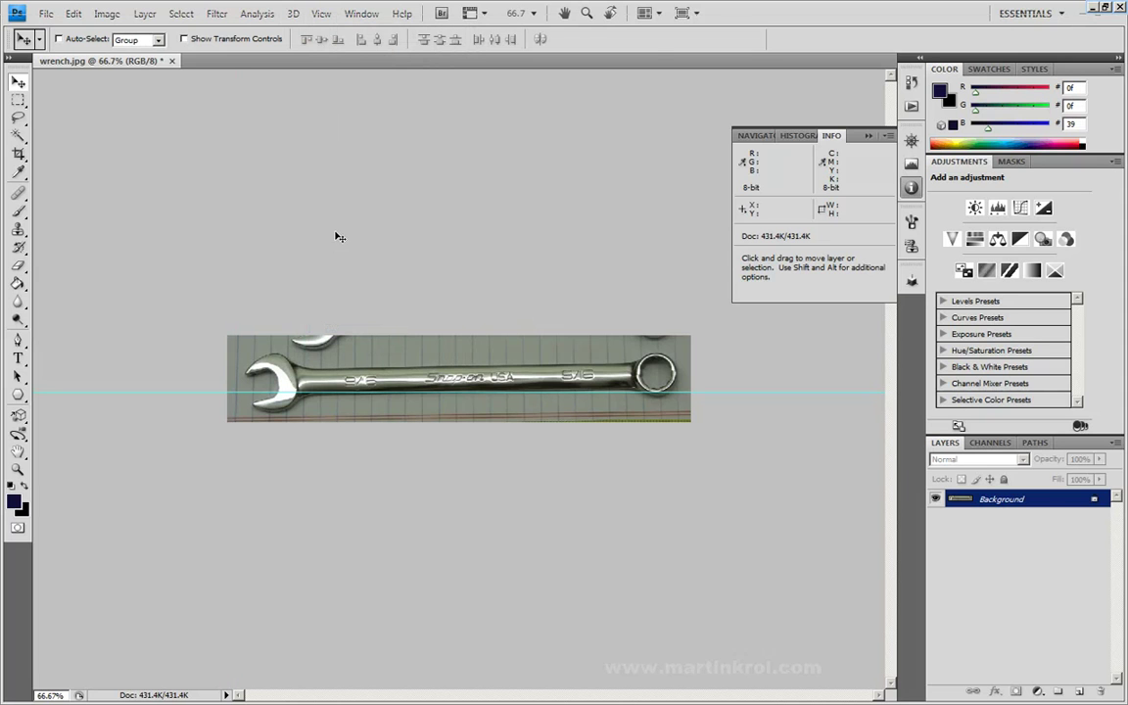
Add a second horizontal guide at 10 px and move it down to the red lines below the wrench
left_click(320, 14)
left_click(337, 327)
key("alt+h")
left_click(535, 277)
key("BackSpace")
type("10")
key("Return")
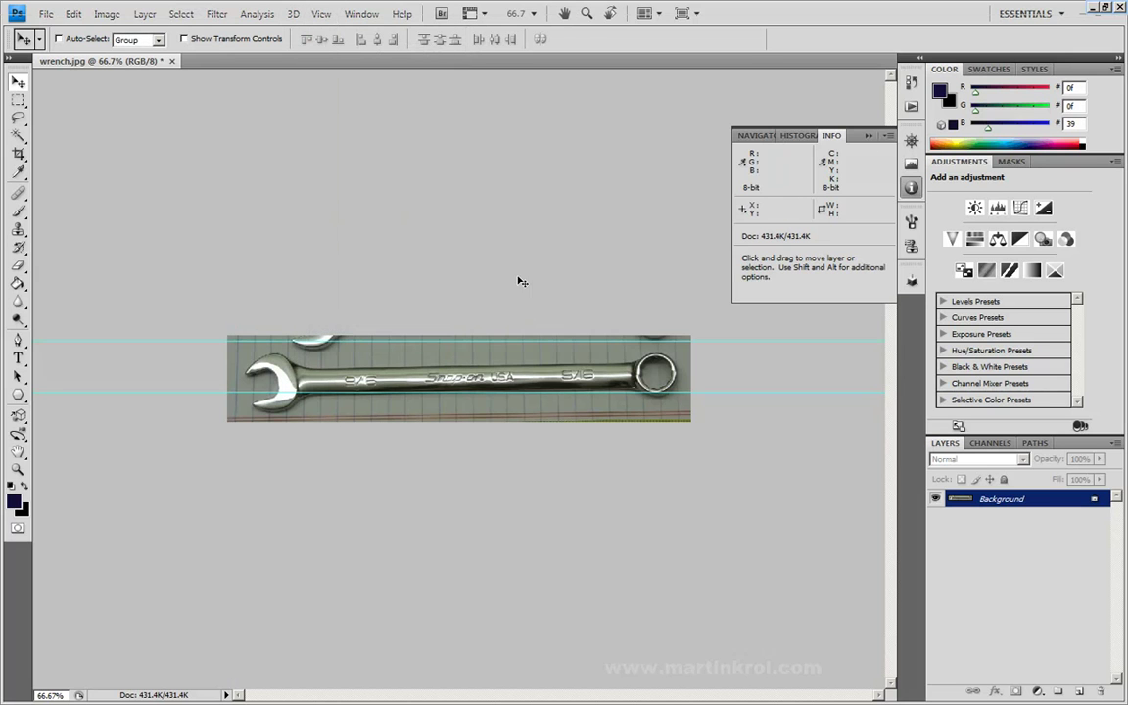
left_click_drag(471, 342, 474, 415)
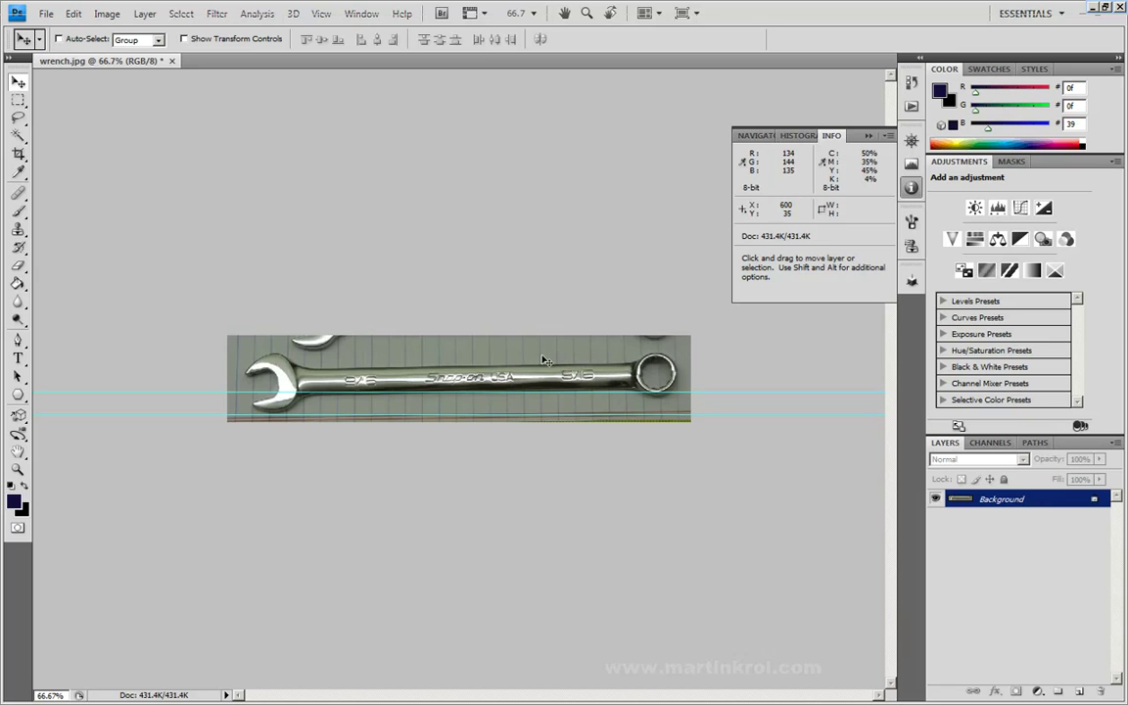
Convert the Background into a regular layer named Layer 0 and rotate it 0.9° to level the wrench with the guides
double_click(1057, 503)
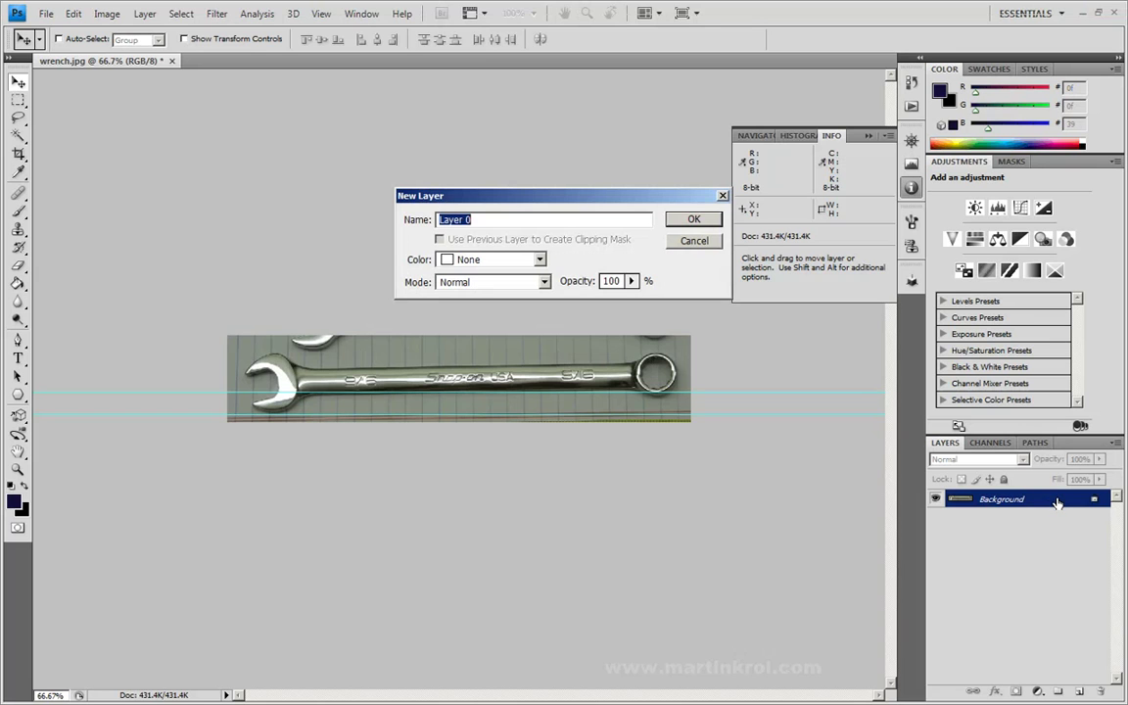
left_click(695, 219)
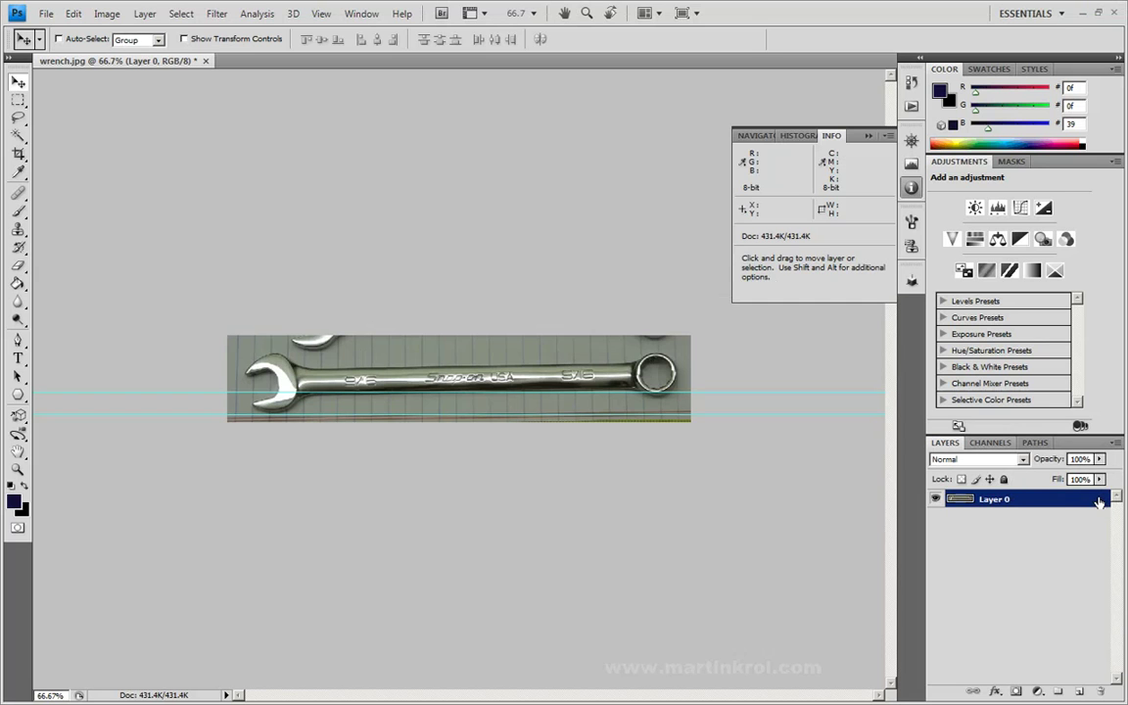
left_click(73, 15)
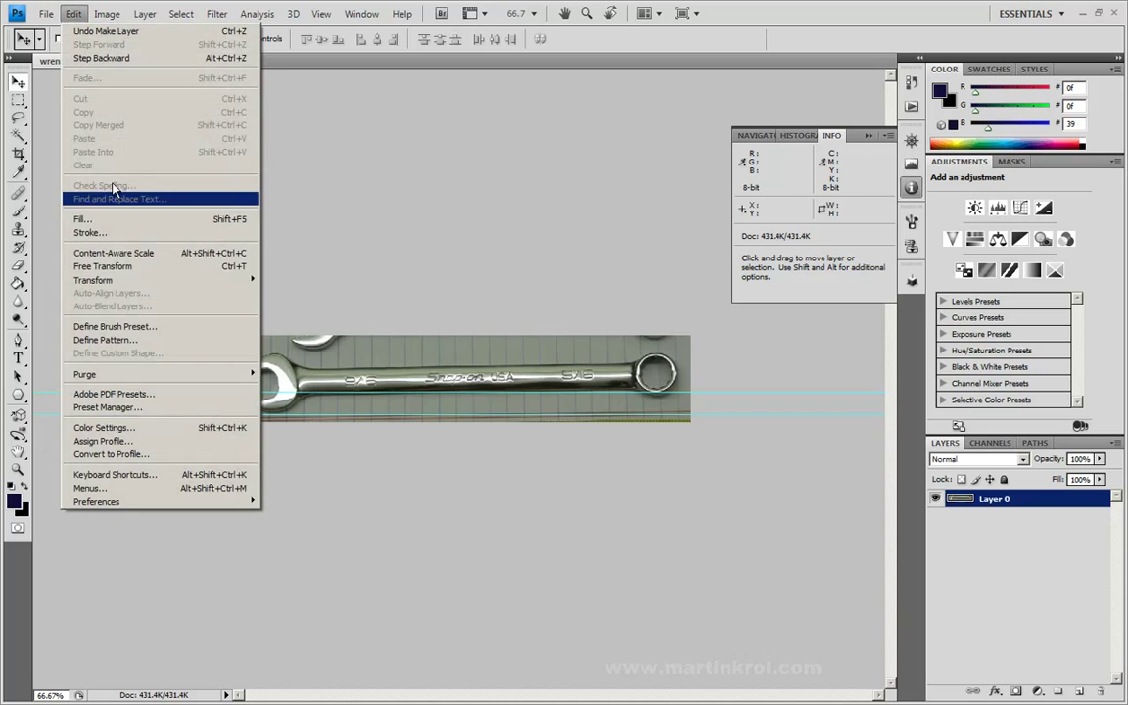
left_click(102, 266)
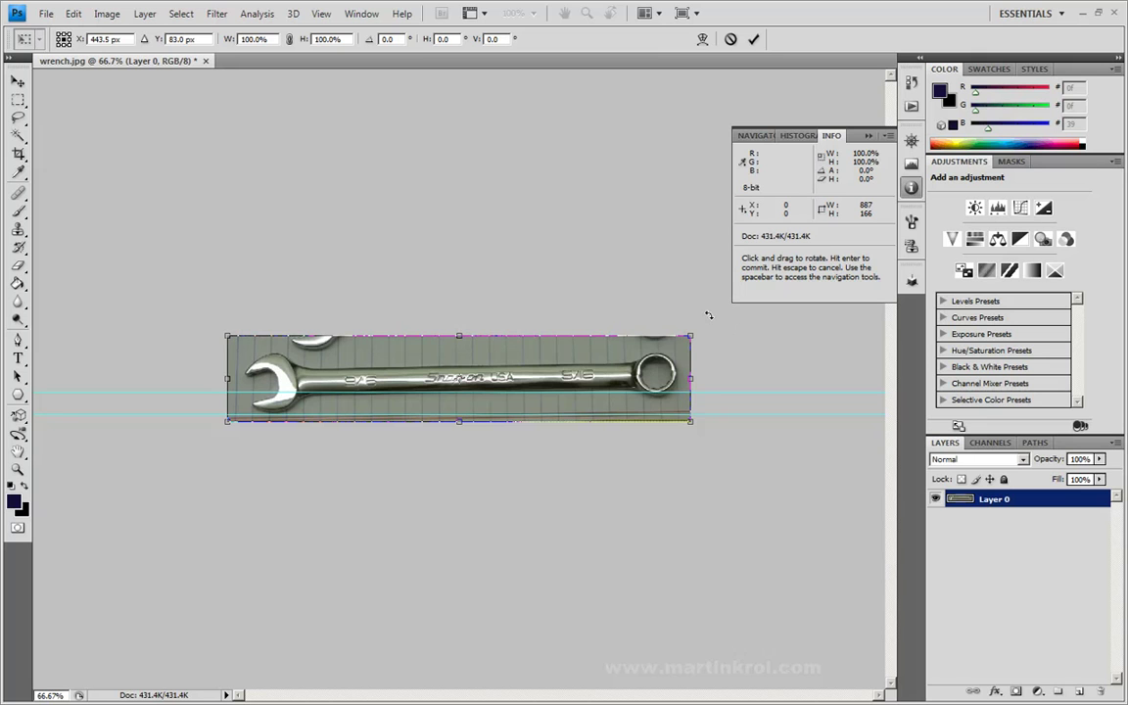
left_click_drag(710, 315, 713, 315)
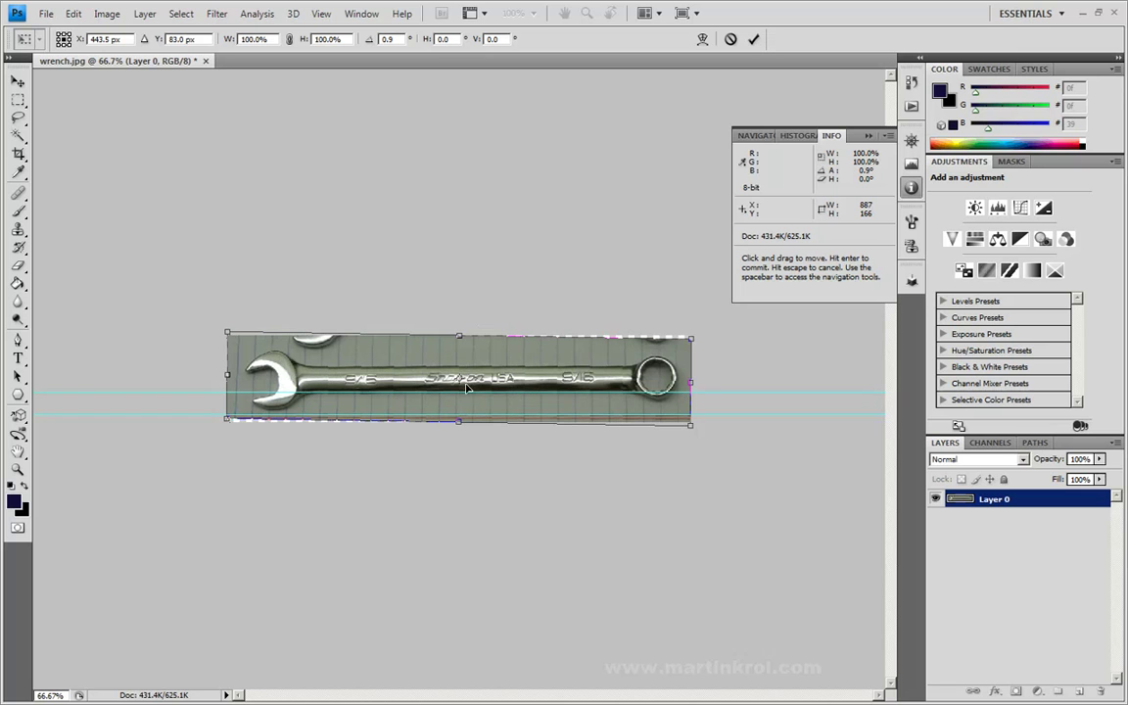
left_click(754, 40)
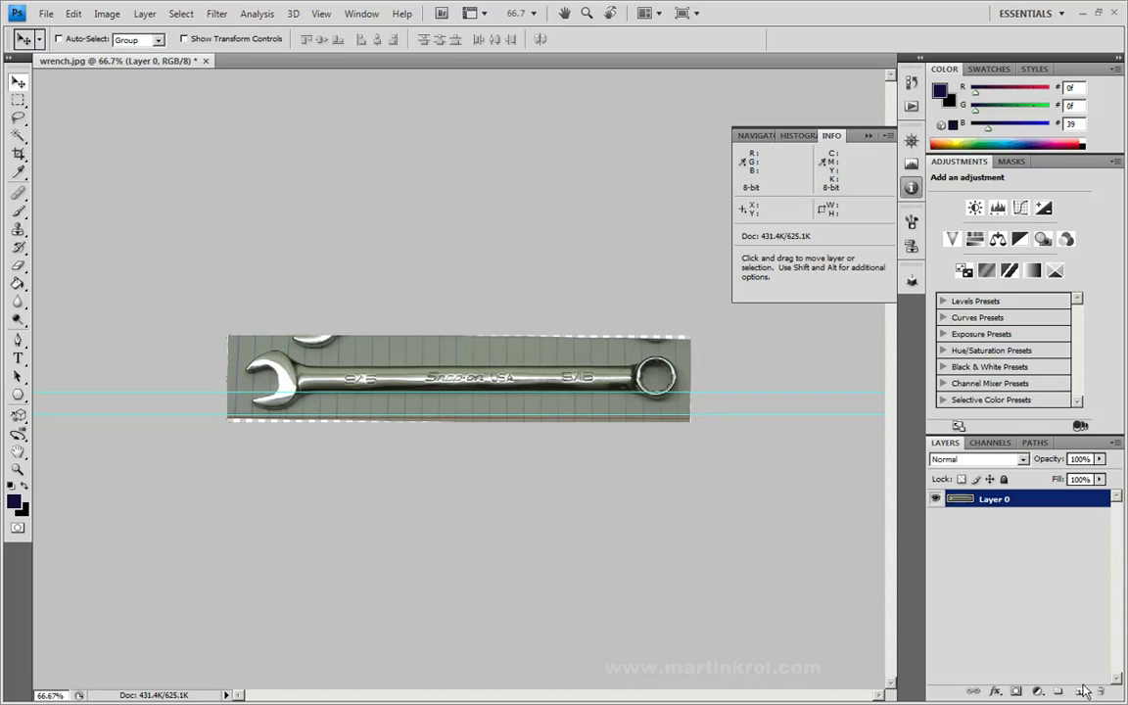
Clear all guides and add a new empty layer beneath the wrench photo layer
left_click(321, 14)
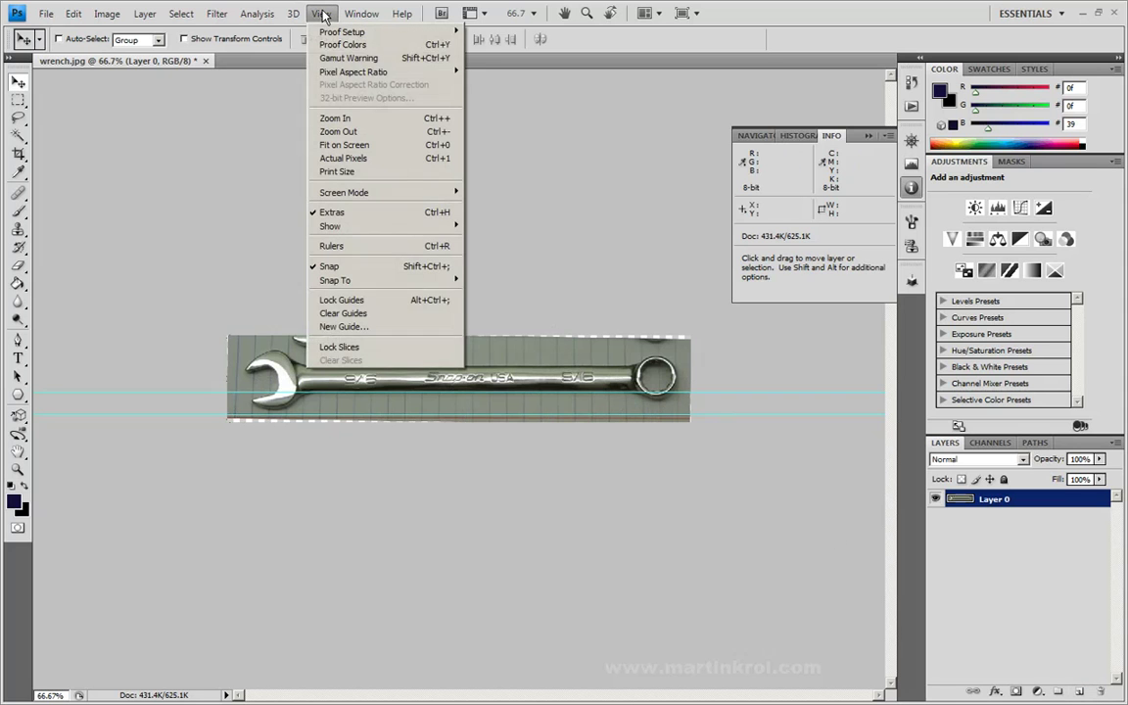
left_click(345, 315)
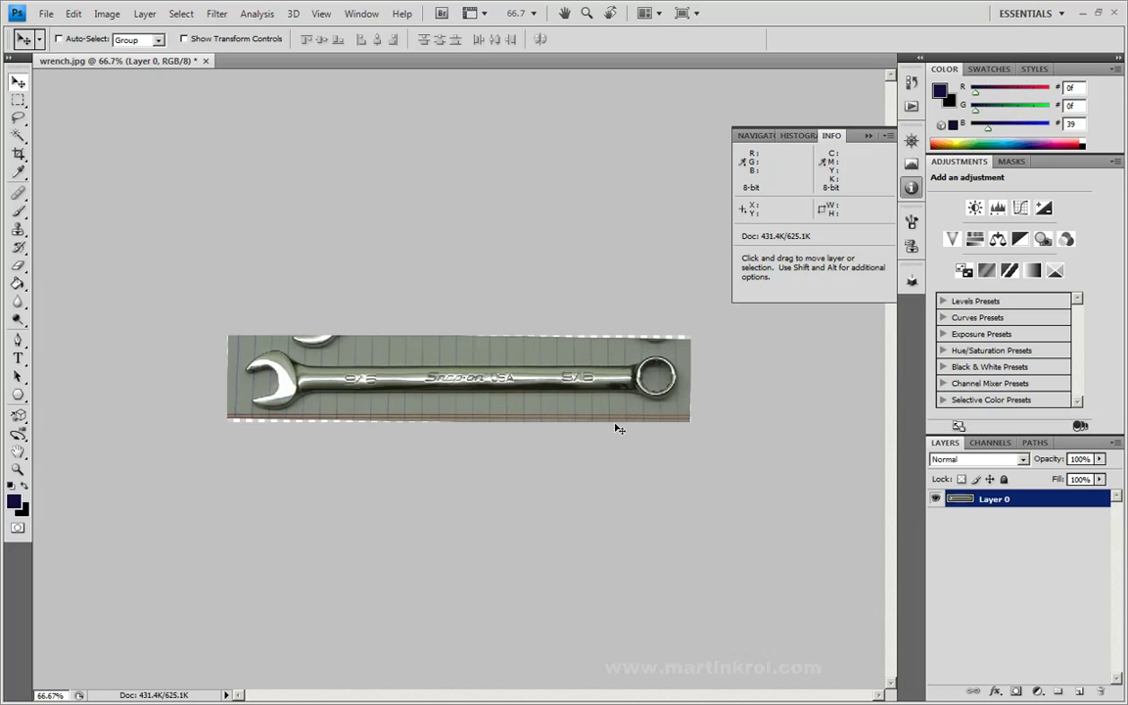
left_click(1080, 692)
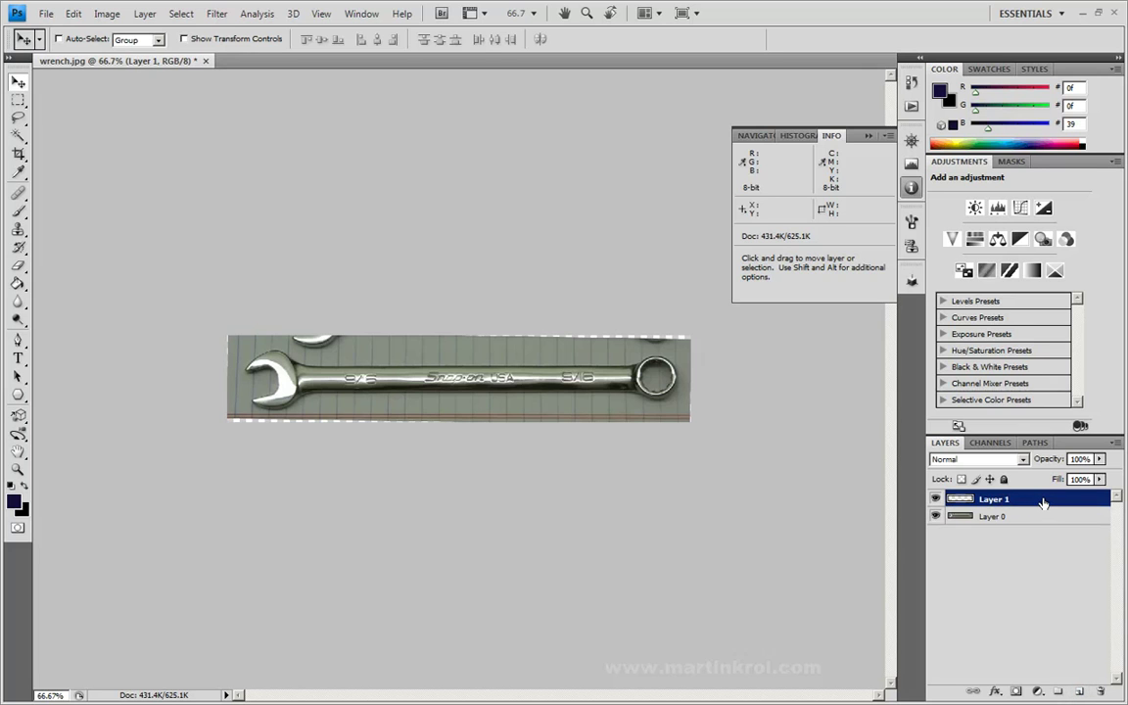
left_click_drag(1043, 501, 1045, 544)
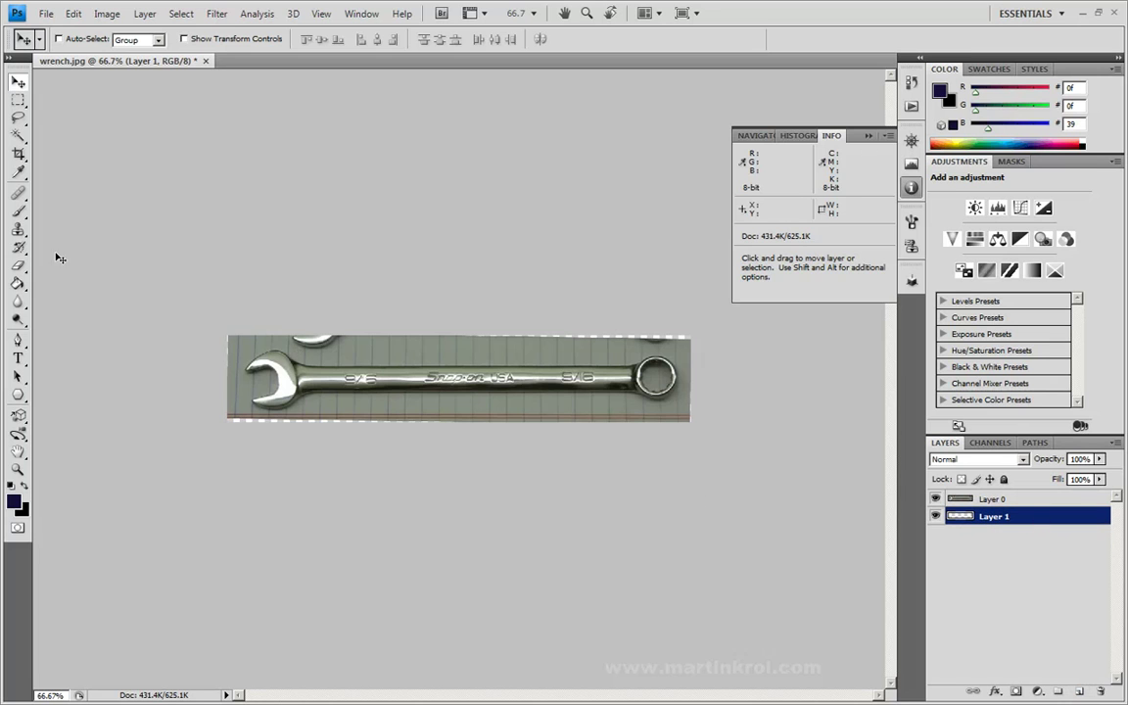
Fill the new bottom layer with black using the Paint Bucket tool
left_click(18, 284)
key("x")
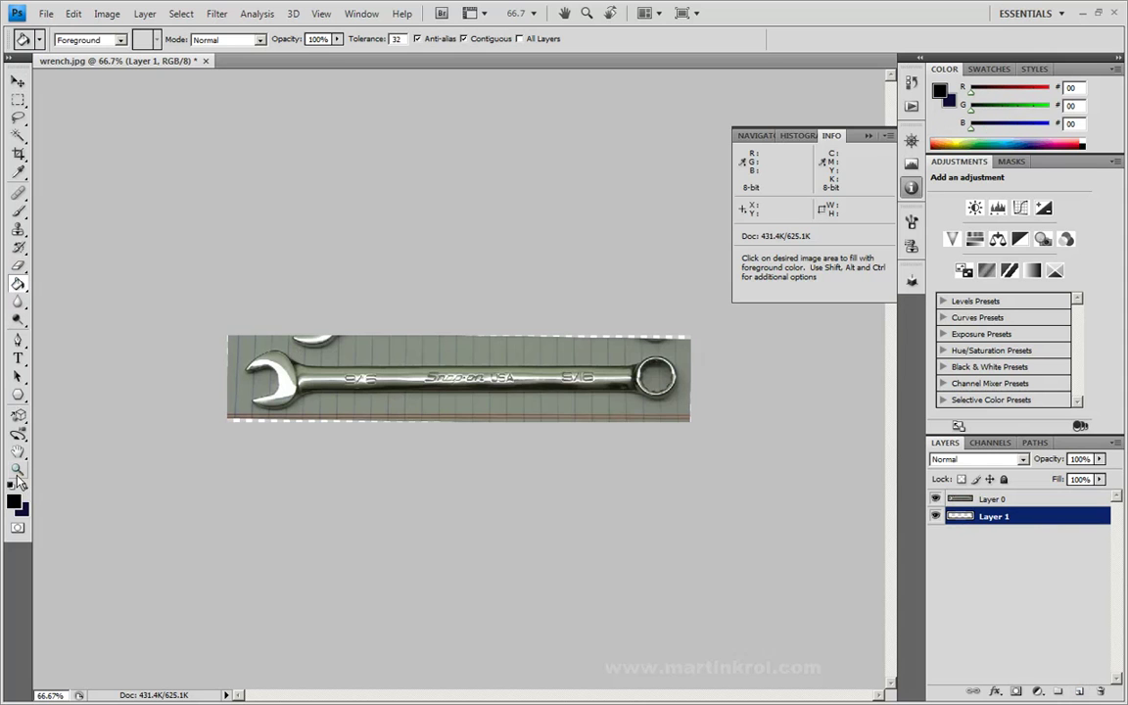
left_click(14, 501)
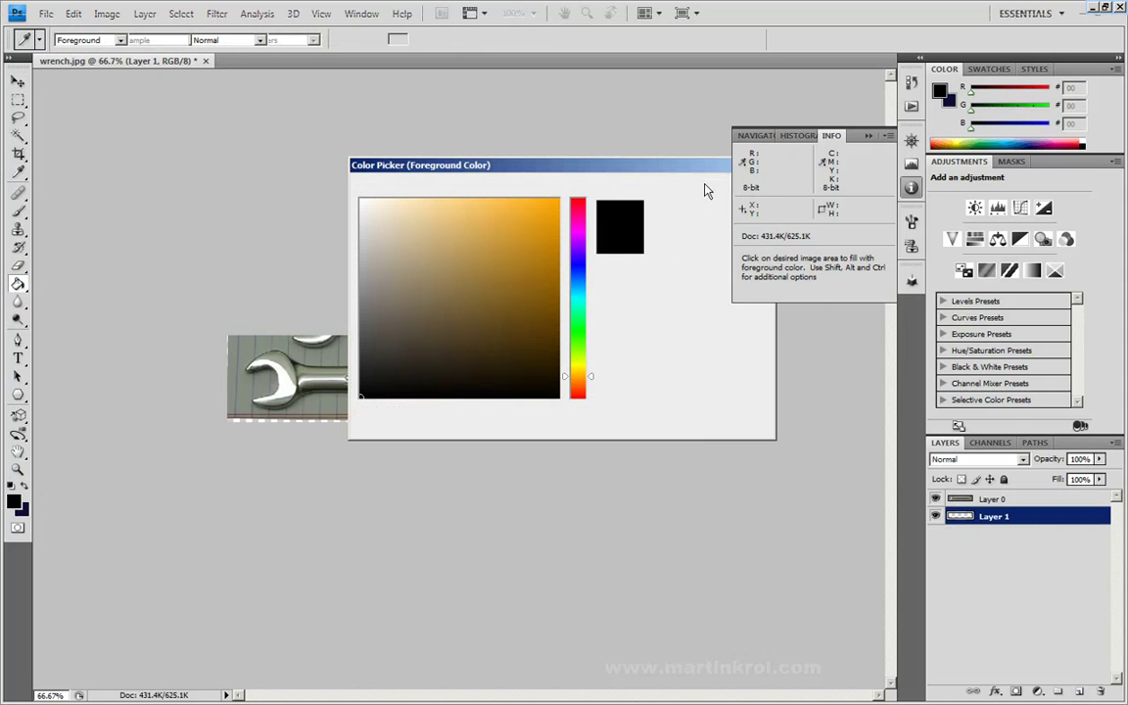
left_click(717, 188)
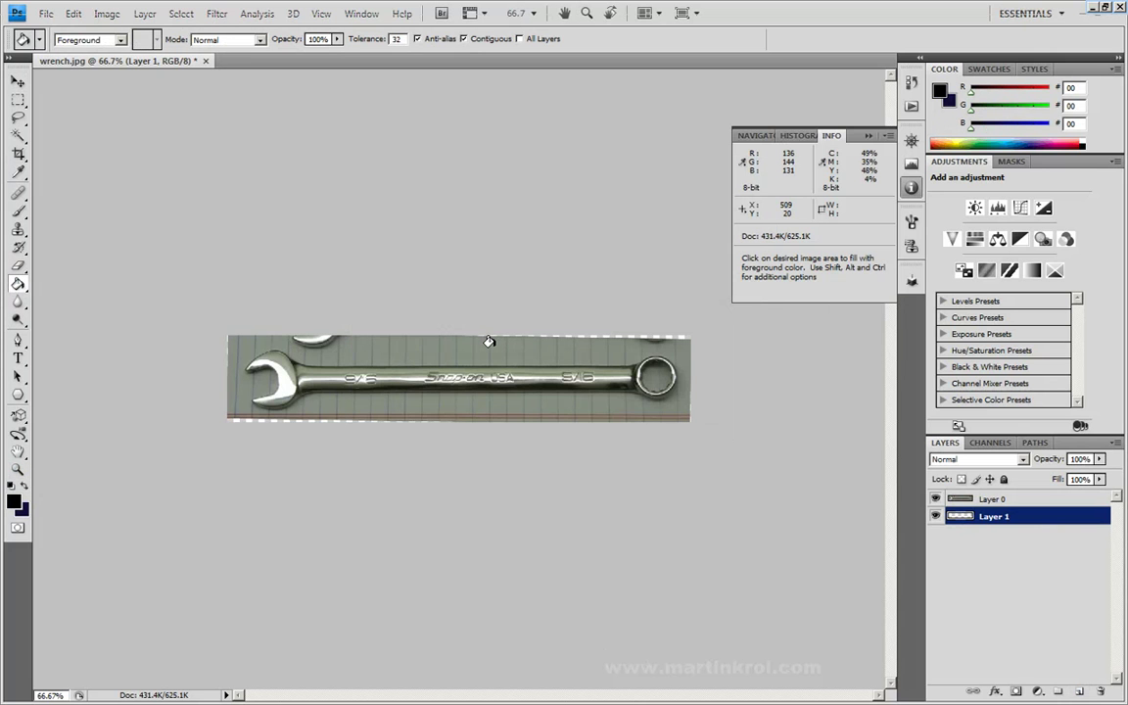
left_click(489, 340)
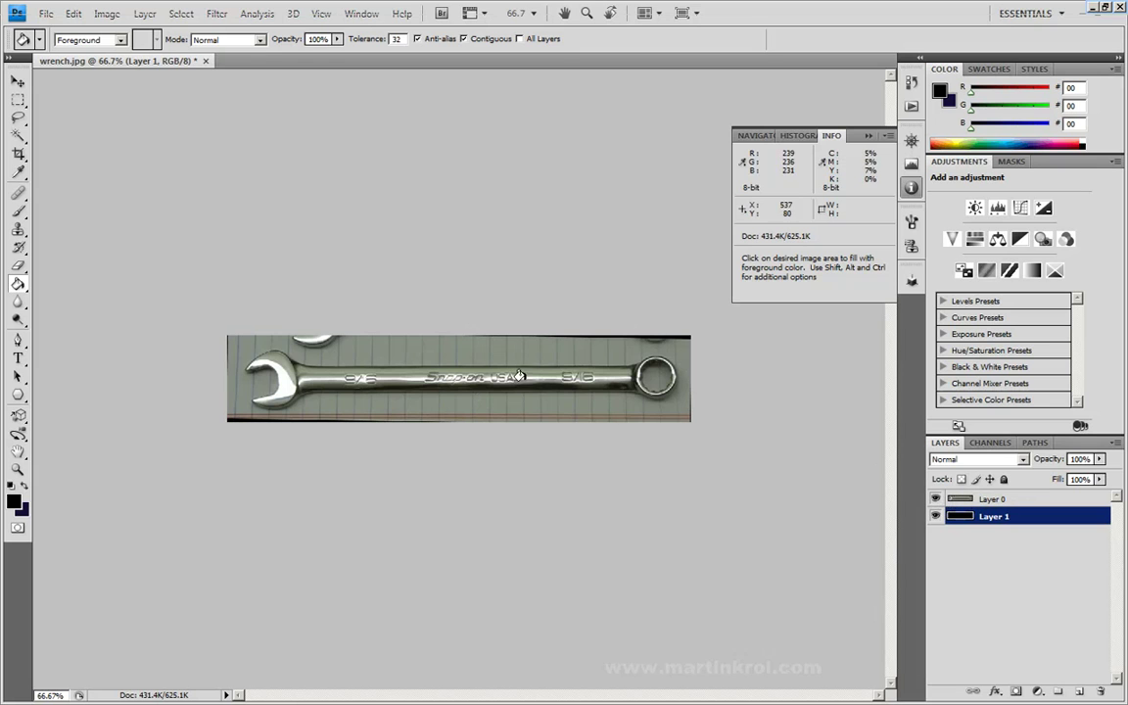
Hide Layer 0 to check the black backdrop, make Layer 0 the active layer and show it again
left_click(935, 499)
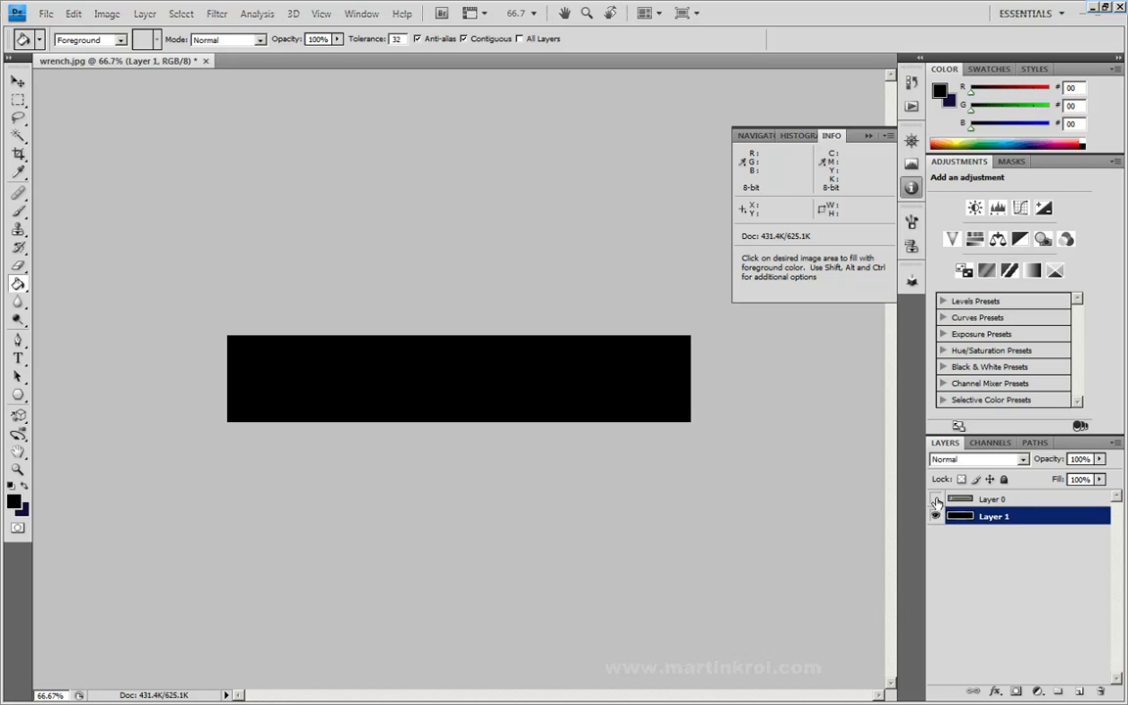
left_click(1013, 500)
left_click(934, 499)
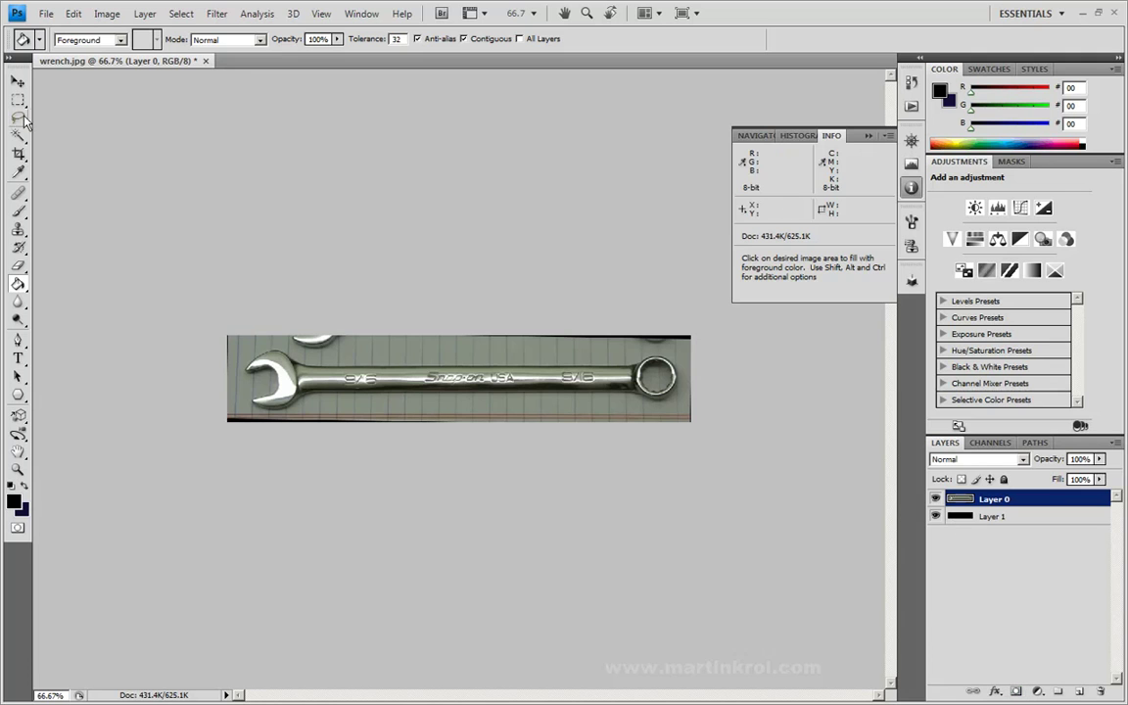
Select the lined-paper background around the wrench using the Quick Selection tool
left_click(16, 138)
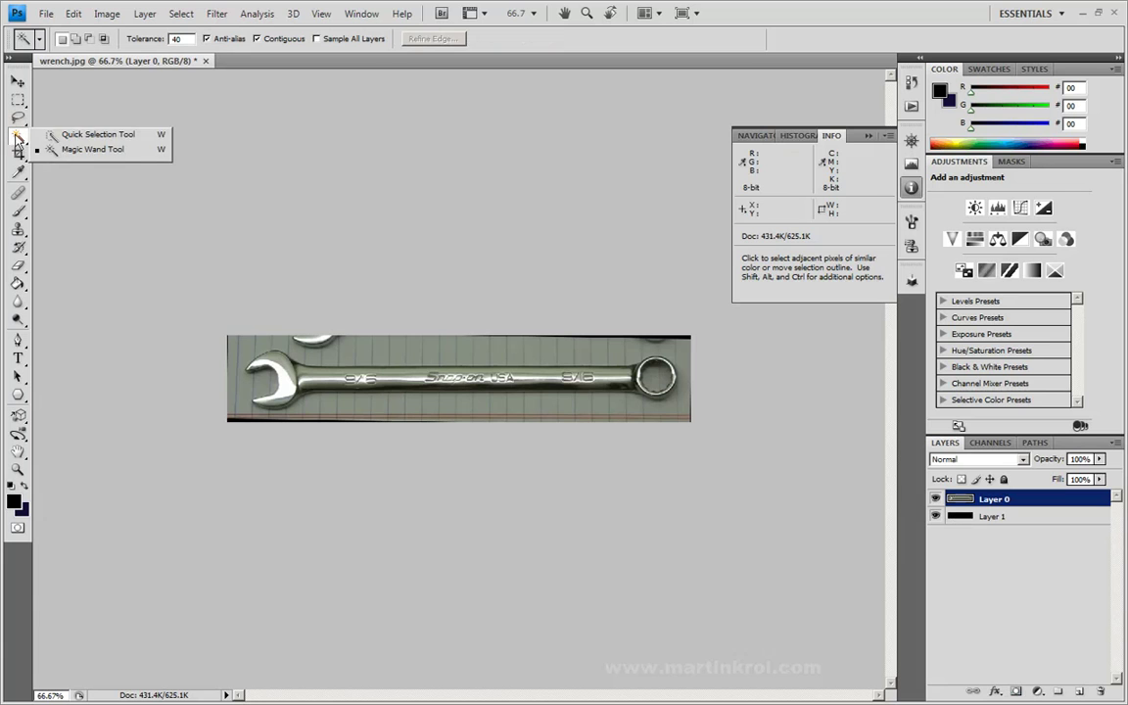
left_click(107, 135)
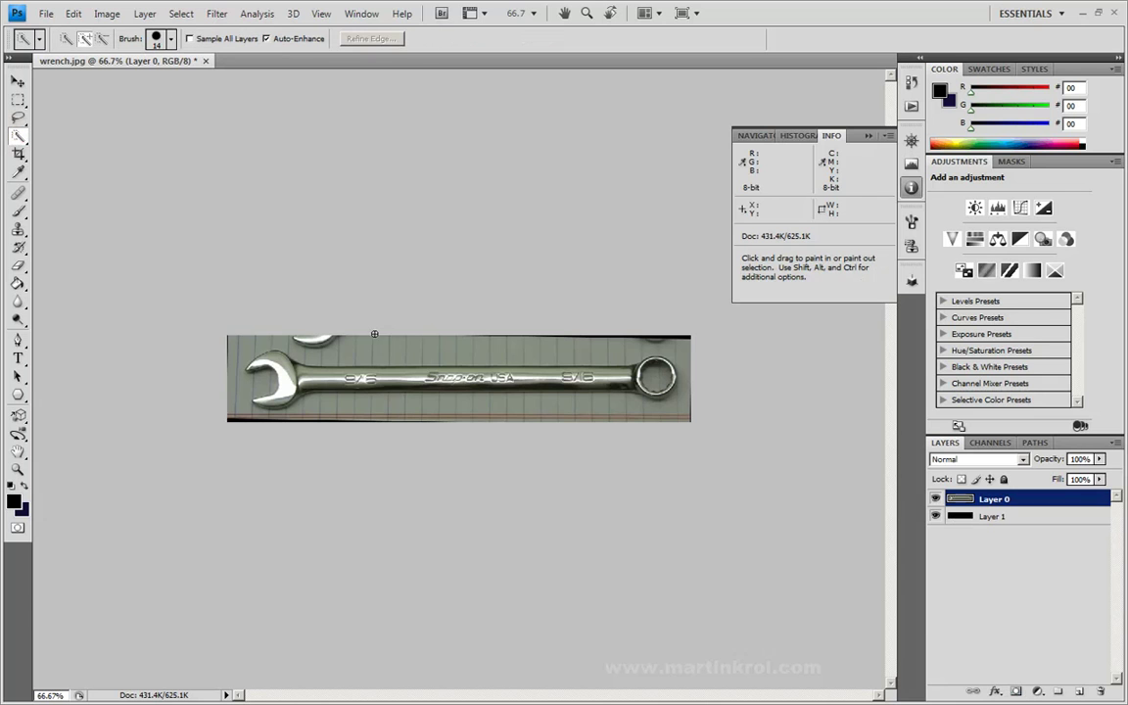
left_click(402, 349)
mouse_move(418, 348)
left_mouse_down()
mouse_move(448, 339)
mouse_move(503, 351)
left_mouse_up()
left_click_drag(637, 345, 683, 351)
left_click_drag(693, 392, 641, 417)
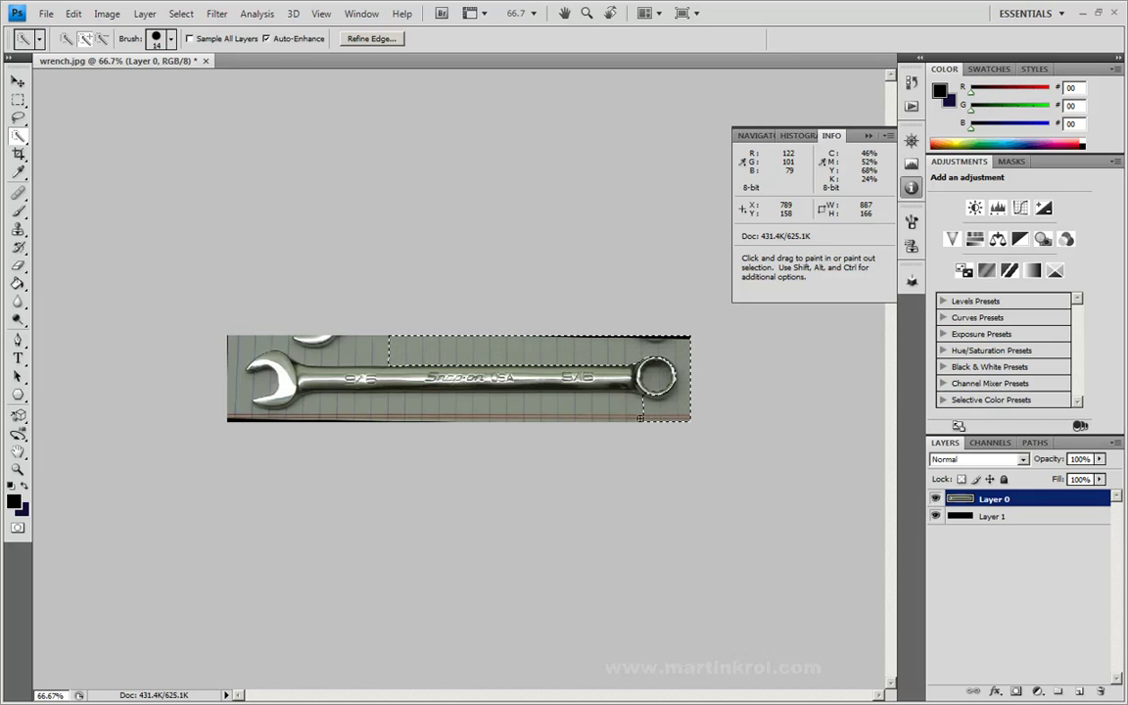
left_click_drag(508, 418, 553, 409)
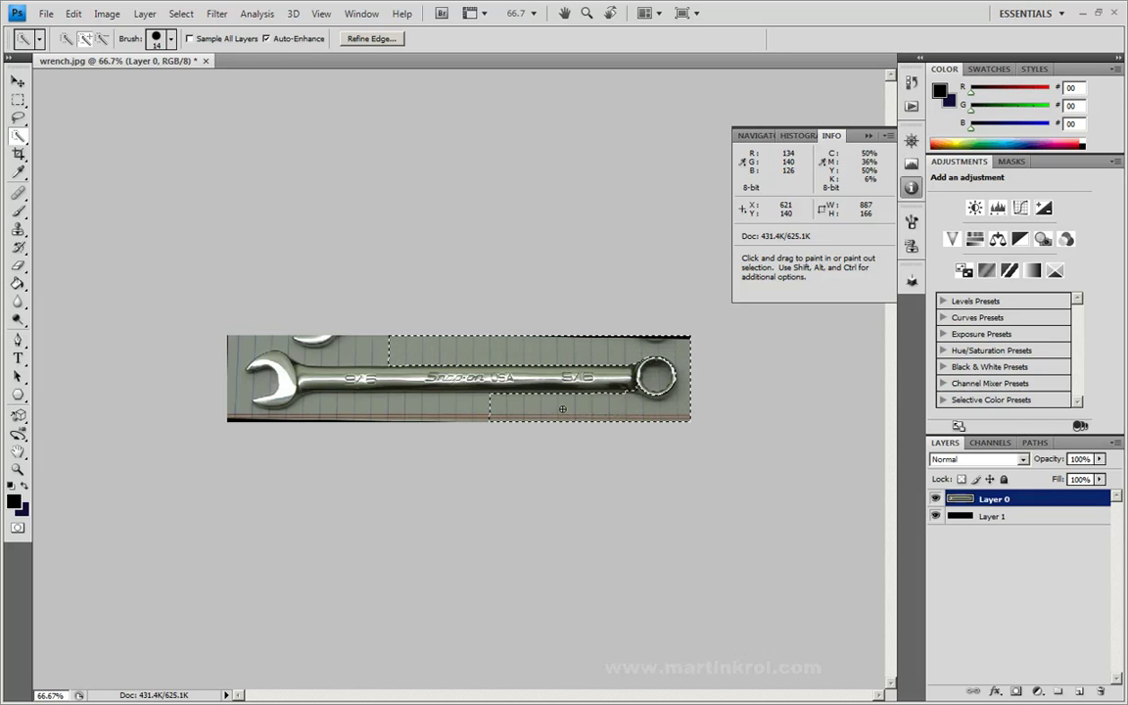
mouse_move(336, 409)
left_mouse_down()
mouse_move(270, 372)
mouse_move(215, 370)
mouse_move(230, 395)
left_mouse_up()
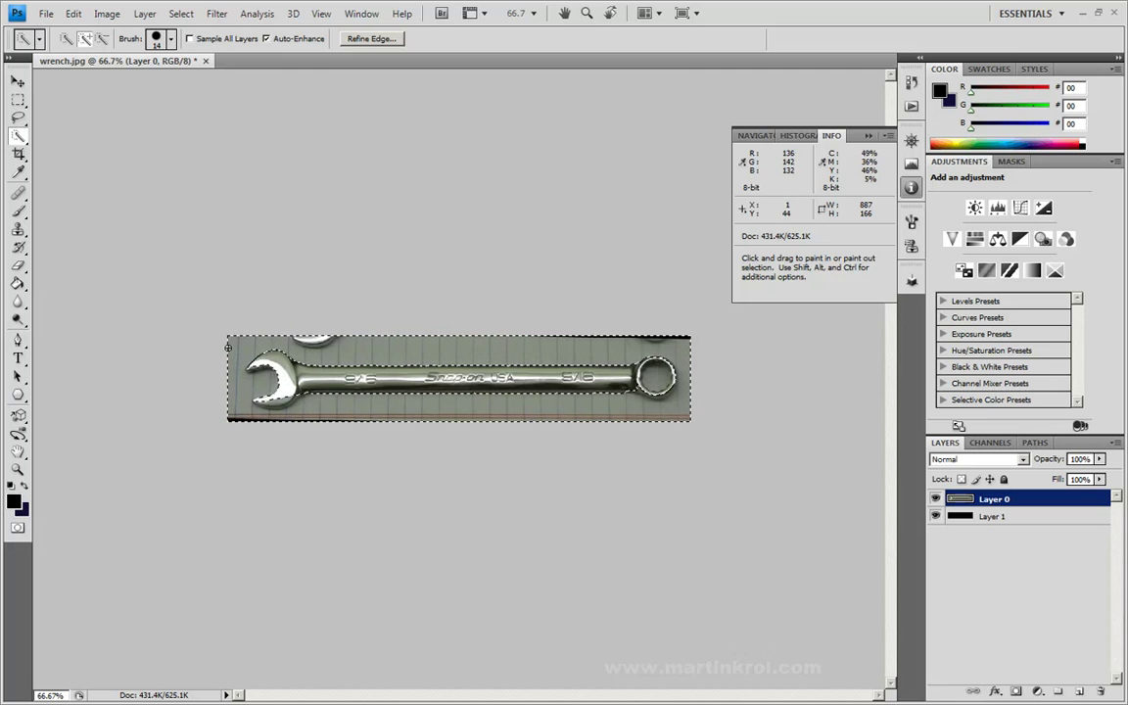
Drop the current selection and select the paper background around the wrench with the Magic Wand at tolerance 40
left_click(14, 137)
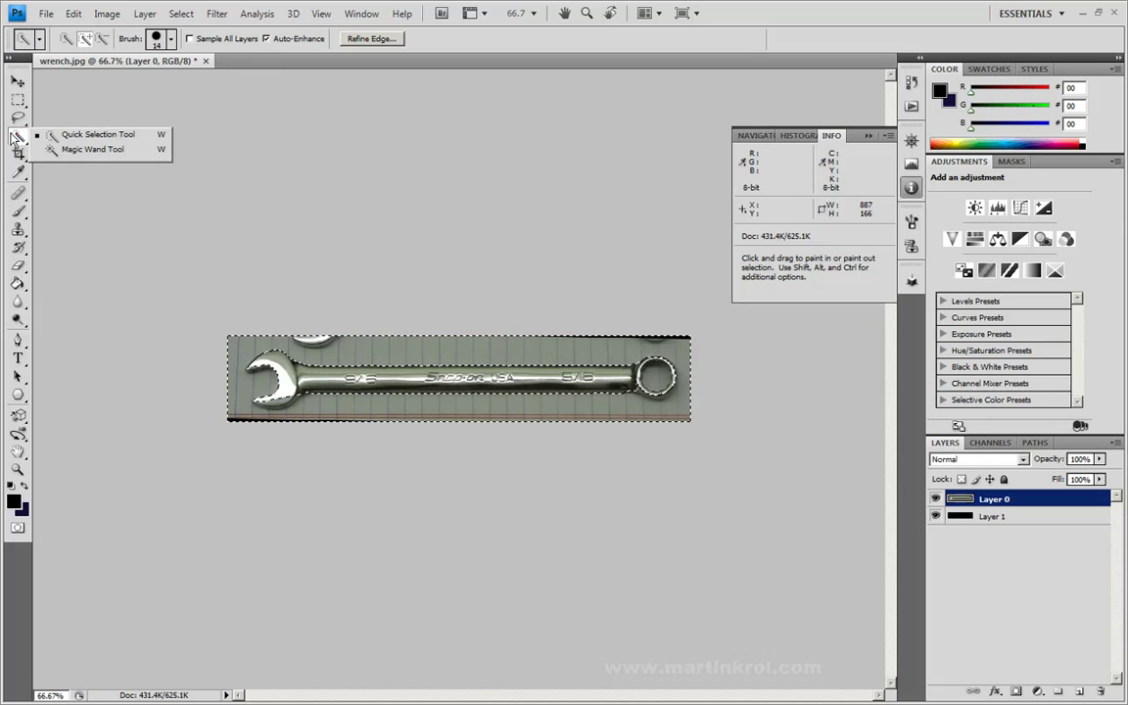
left_click(97, 157)
left_click(208, 239)
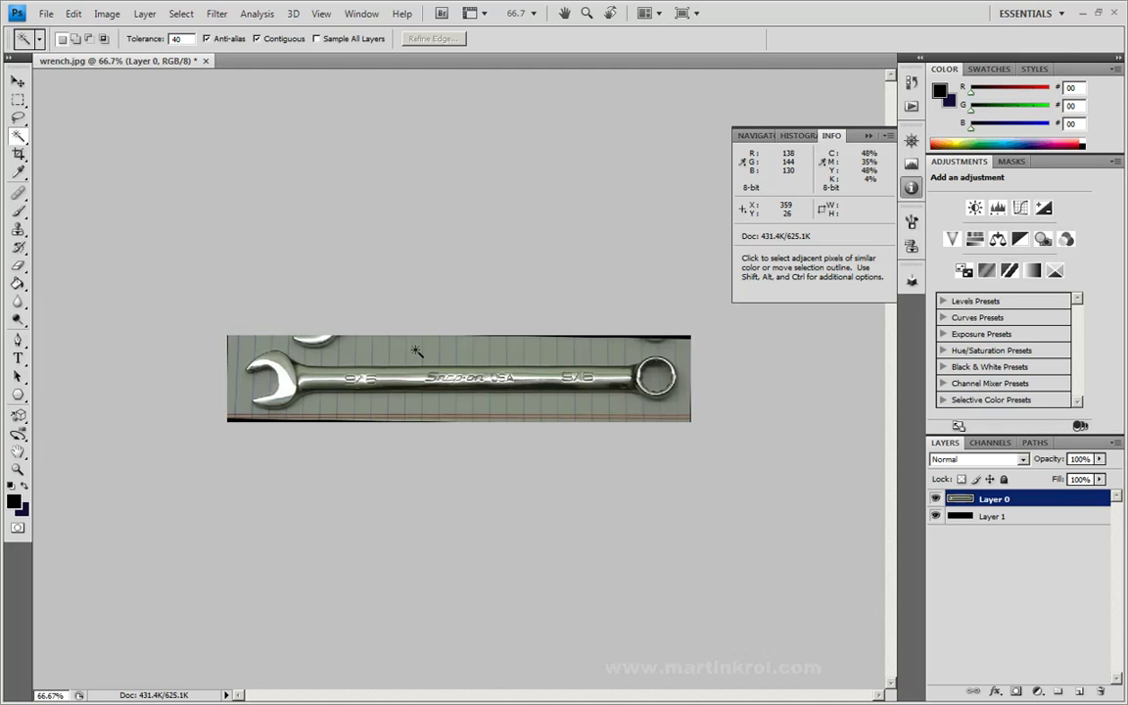
left_click(239, 378)
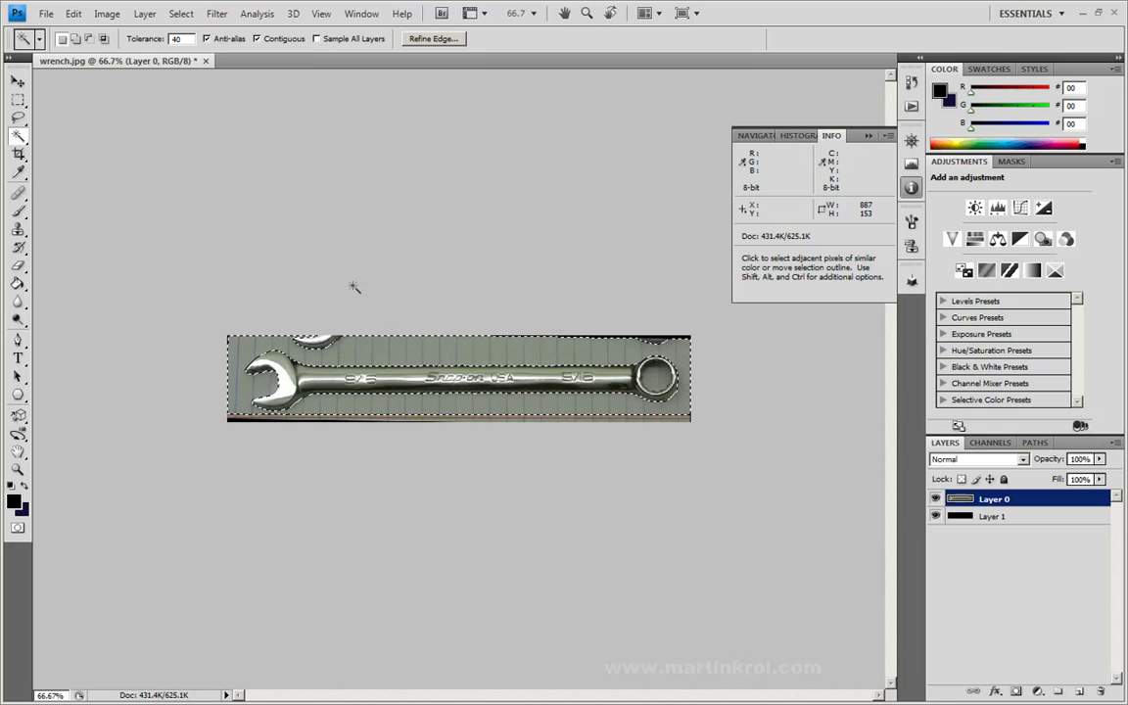
Refine the selection edge with Radius 0.4 px, Contrast 6%, Smooth 3, Feather 1.4 px and Contract/Expand -19%
left_click(181, 14)
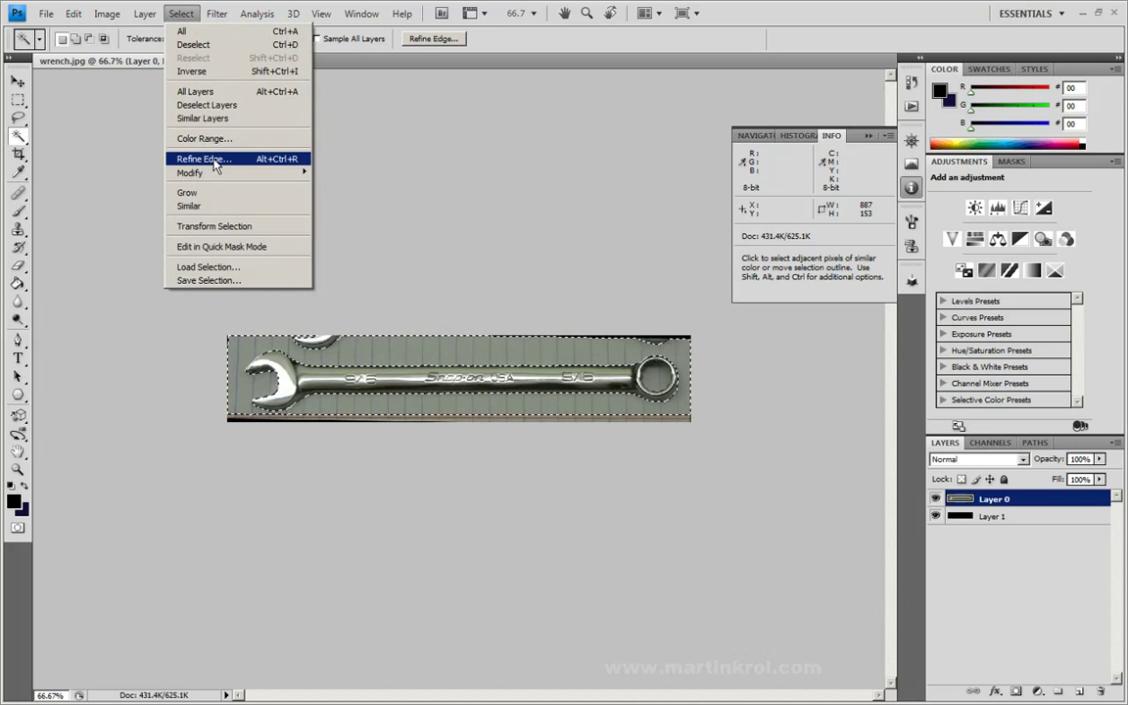
mouse_move(300, 172)
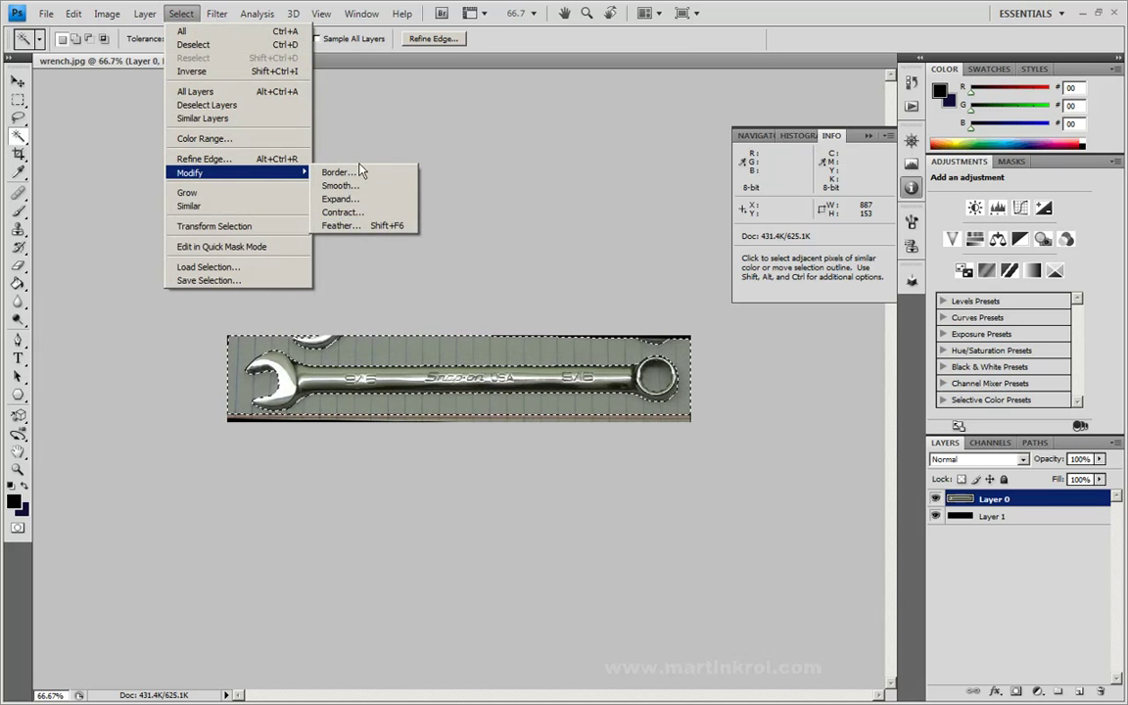
left_click(205, 159)
left_click_drag(577, 104, 754, 267)
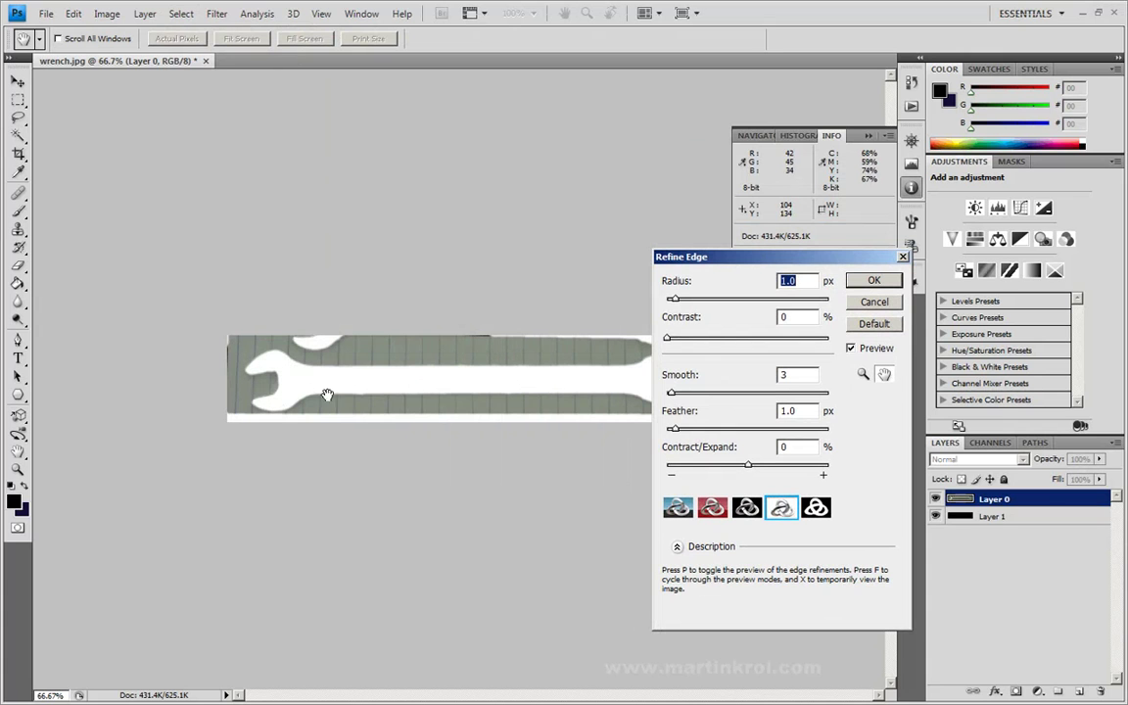
left_click_drag(704, 266, 636, 262)
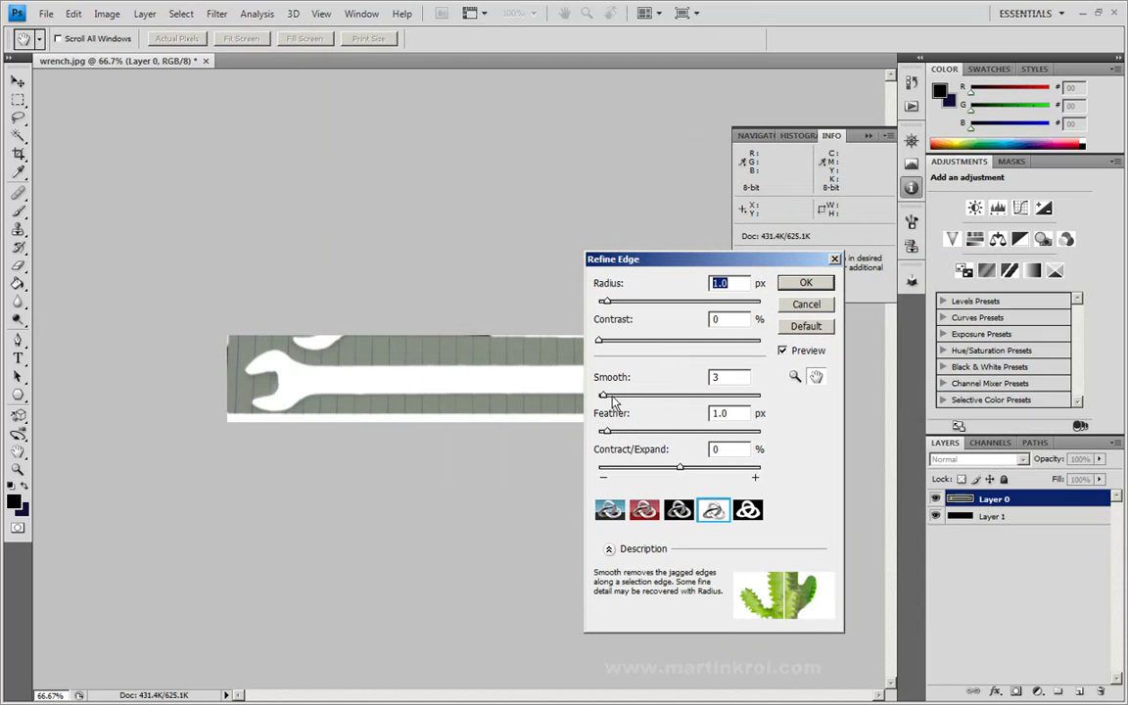
left_click_drag(667, 397, 528, 396)
mouse_move(606, 432)
left_mouse_down()
mouse_move(656, 436)
mouse_move(601, 436)
left_mouse_up()
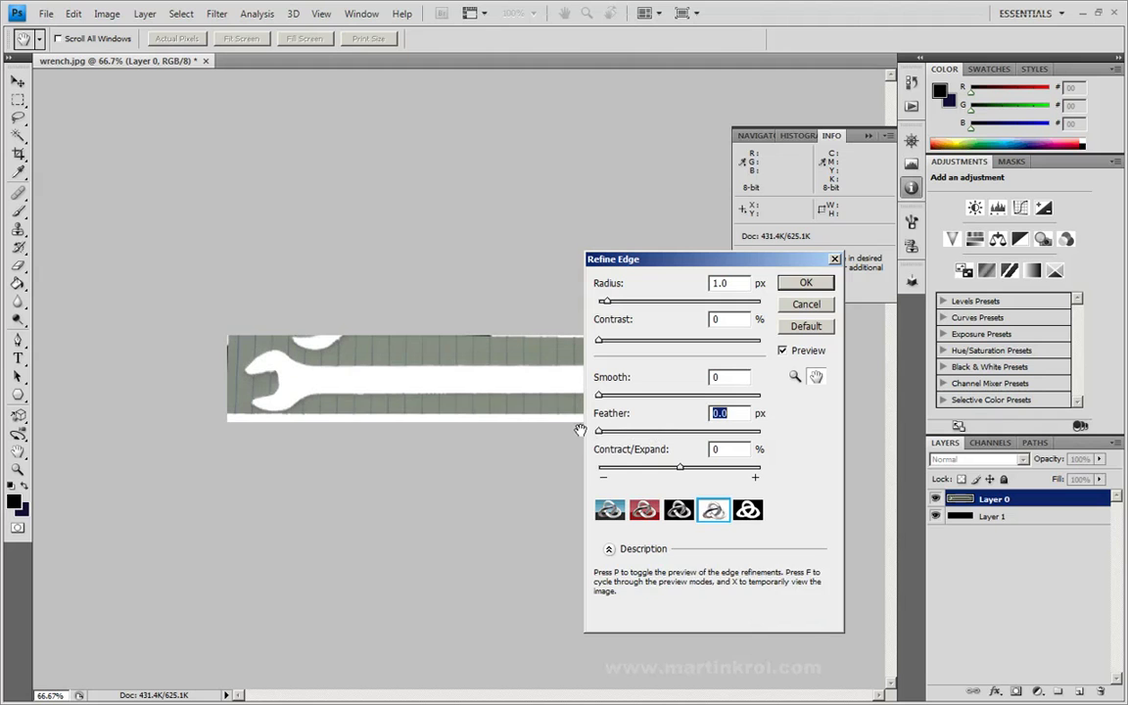
mouse_move(685, 468)
left_mouse_down()
mouse_move(741, 473)
mouse_move(607, 468)
mouse_move(685, 471)
mouse_move(665, 469)
left_mouse_up()
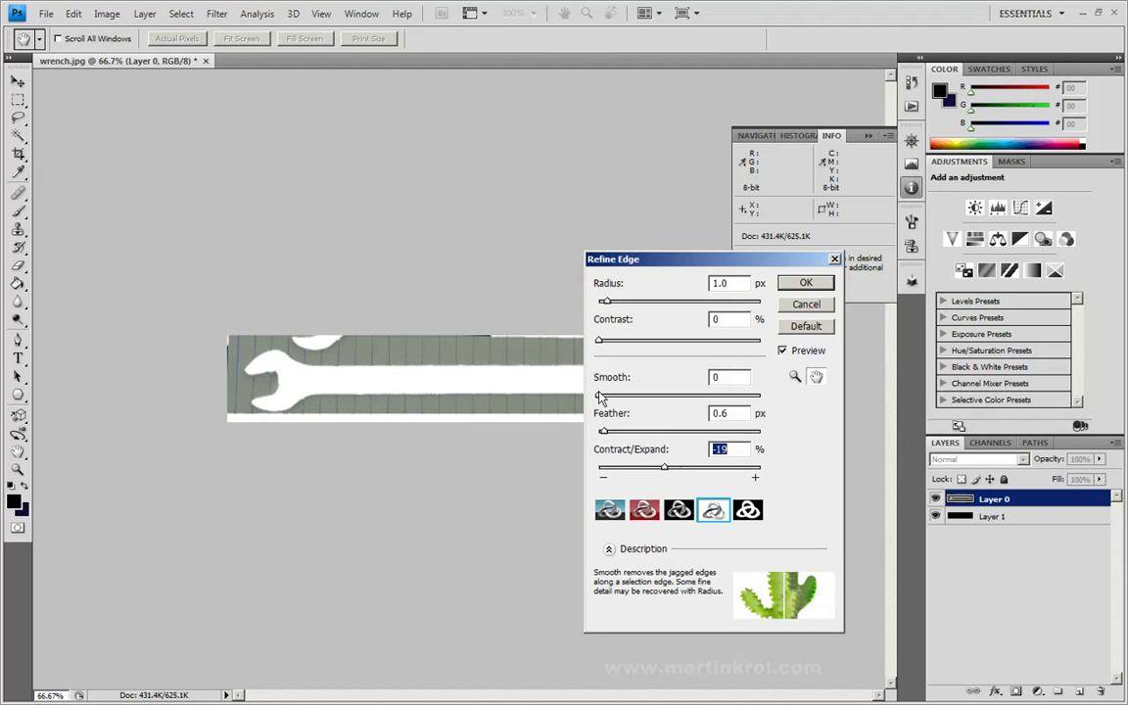
left_click_drag(603, 433, 604, 398)
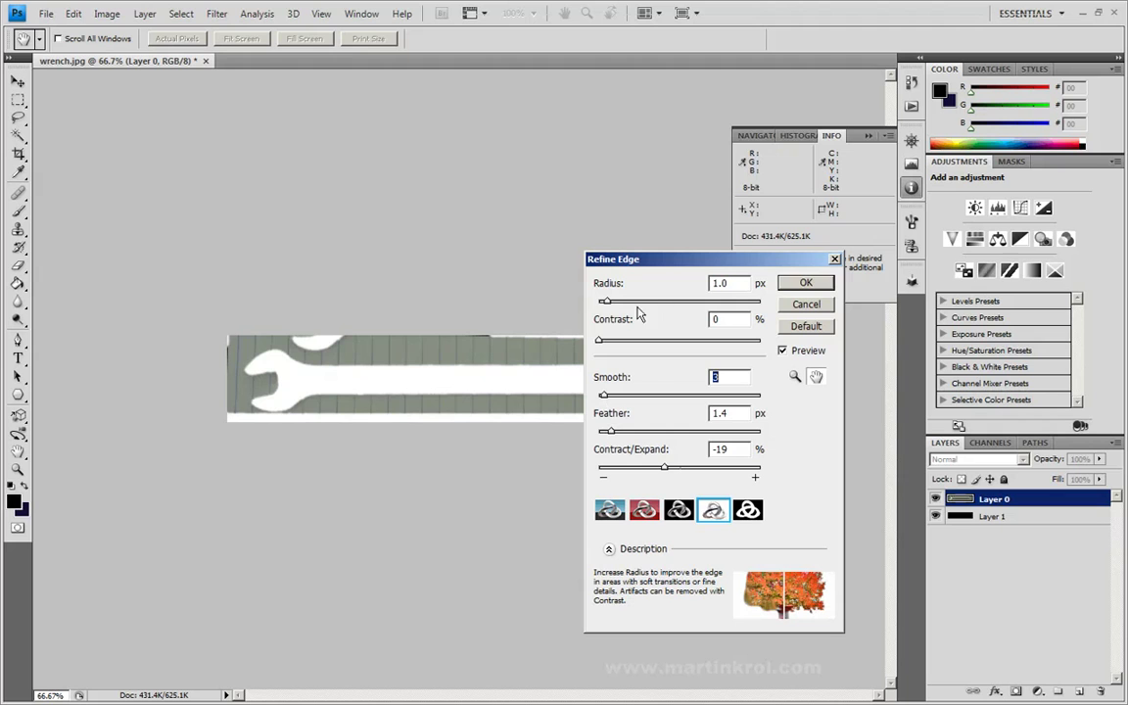
left_click_drag(604, 304, 605, 345)
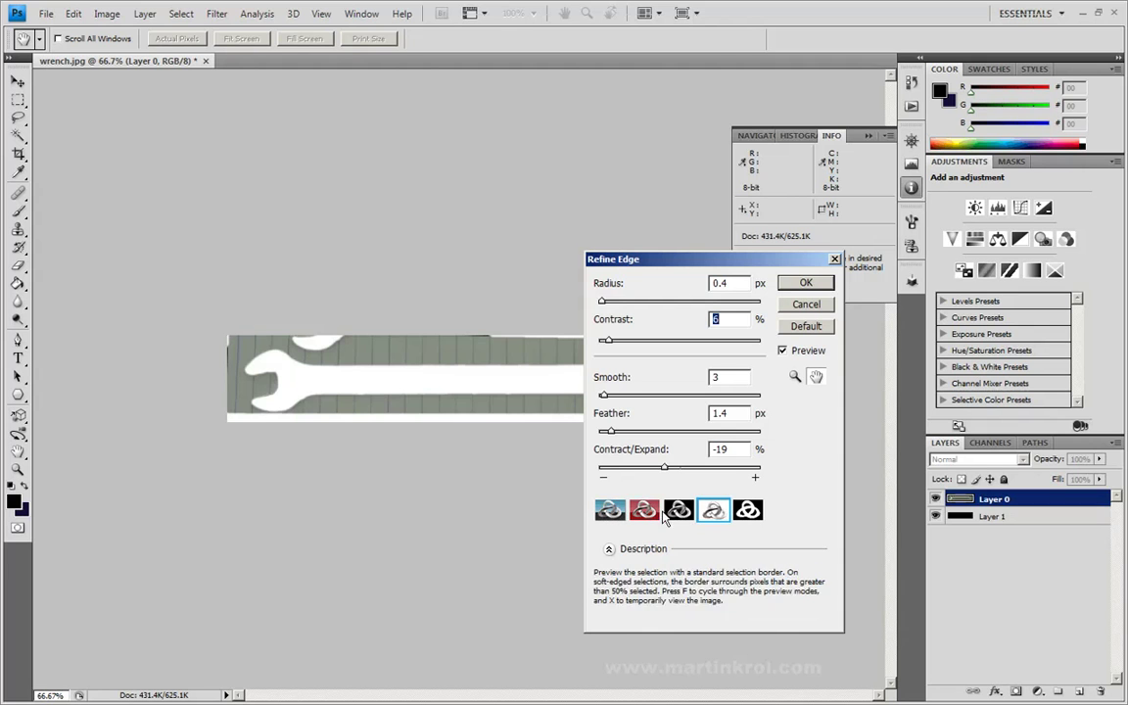
Compare the refined selection in the mask, white, black, red overlay and standard border previews
left_click(747, 510)
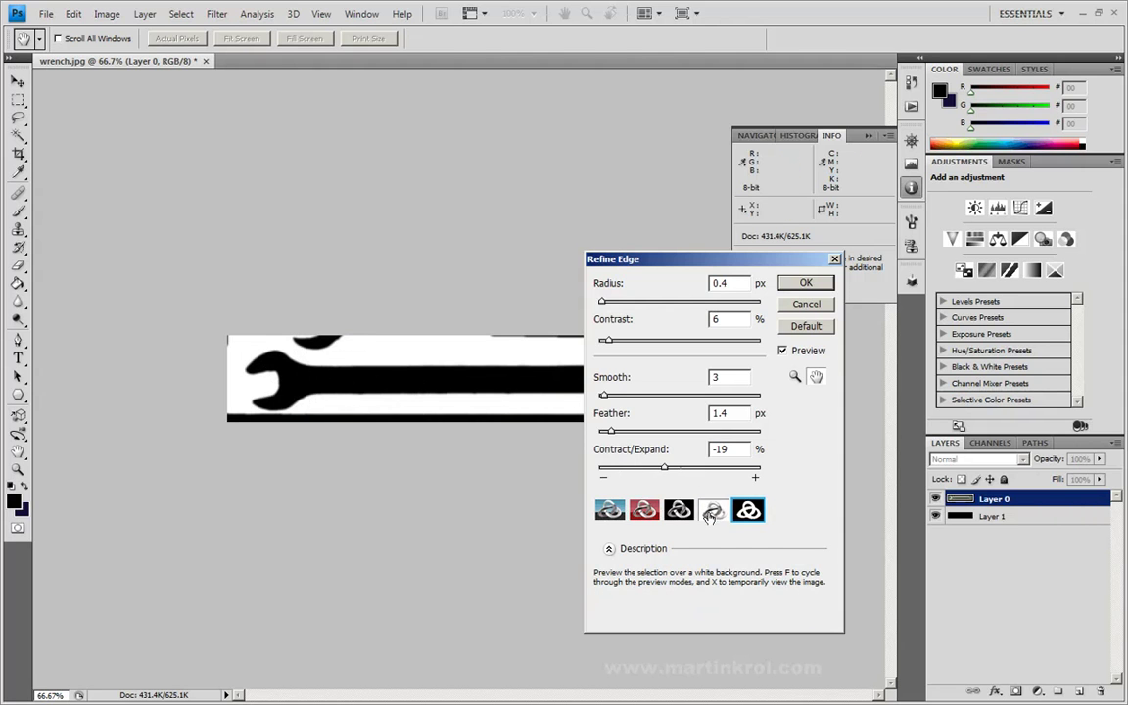
key("f")
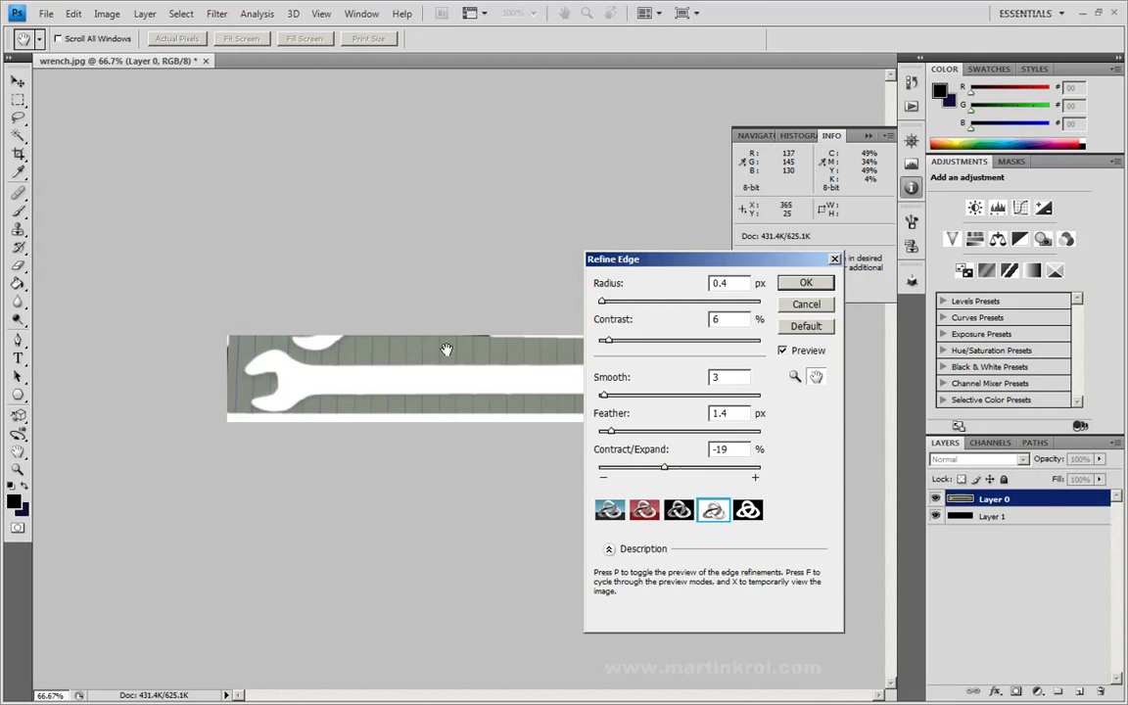
left_click(678, 510)
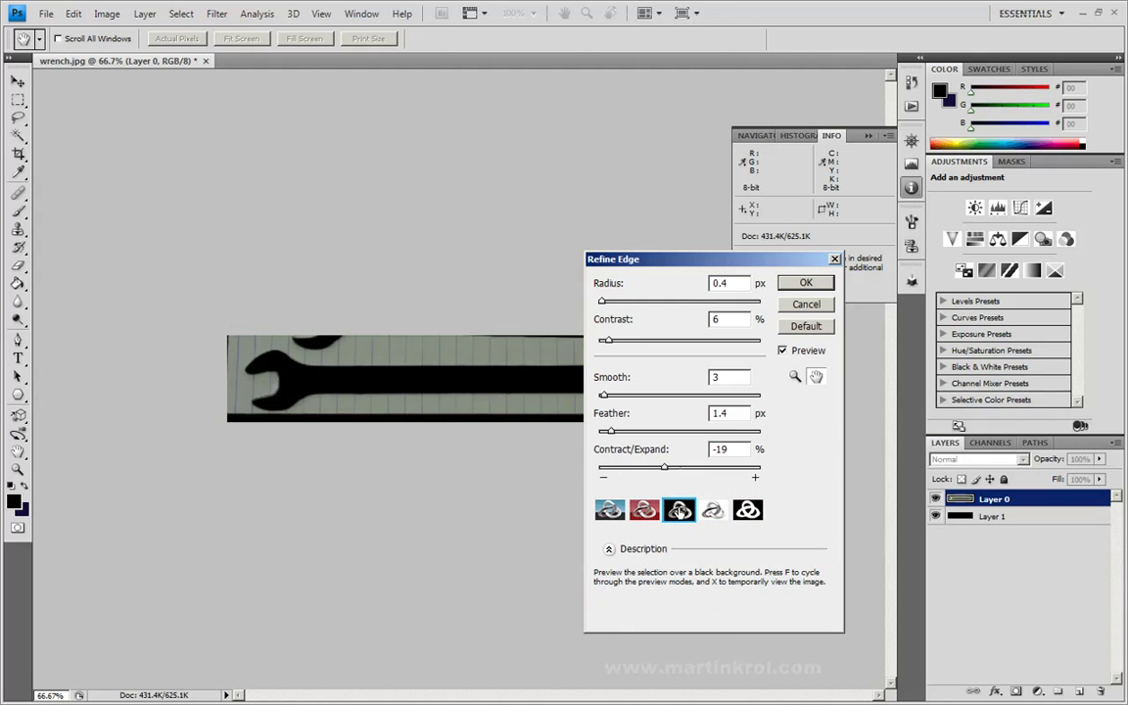
left_click(644, 510)
left_click(609, 510)
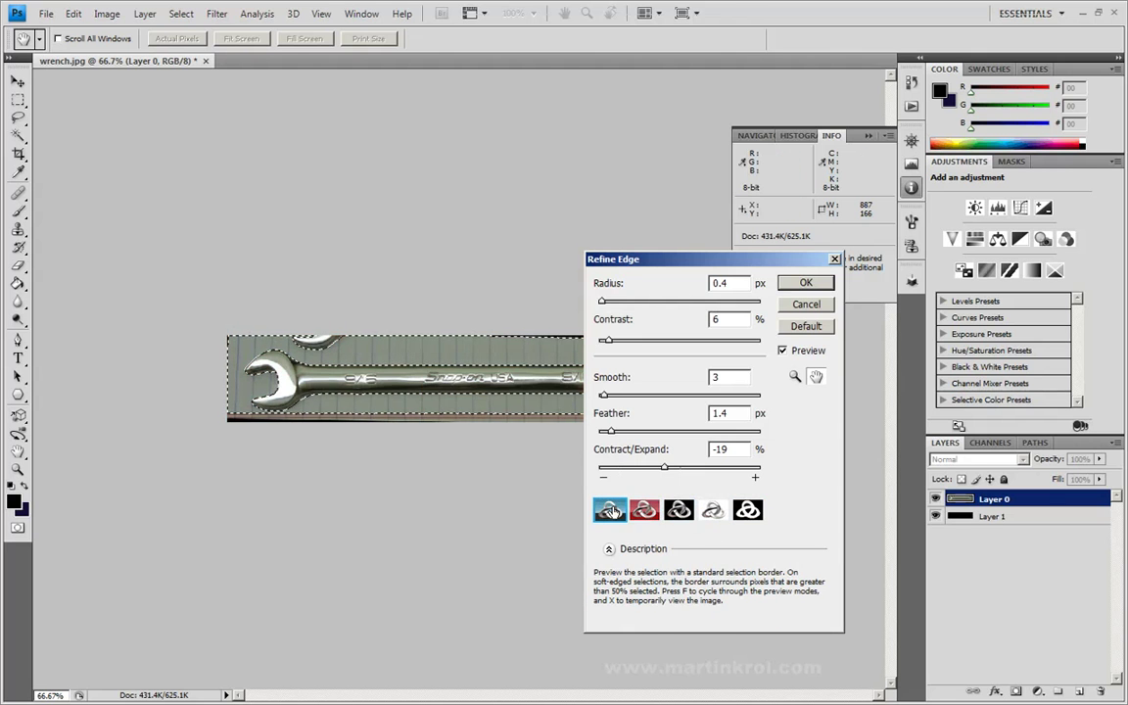
left_click(643, 510)
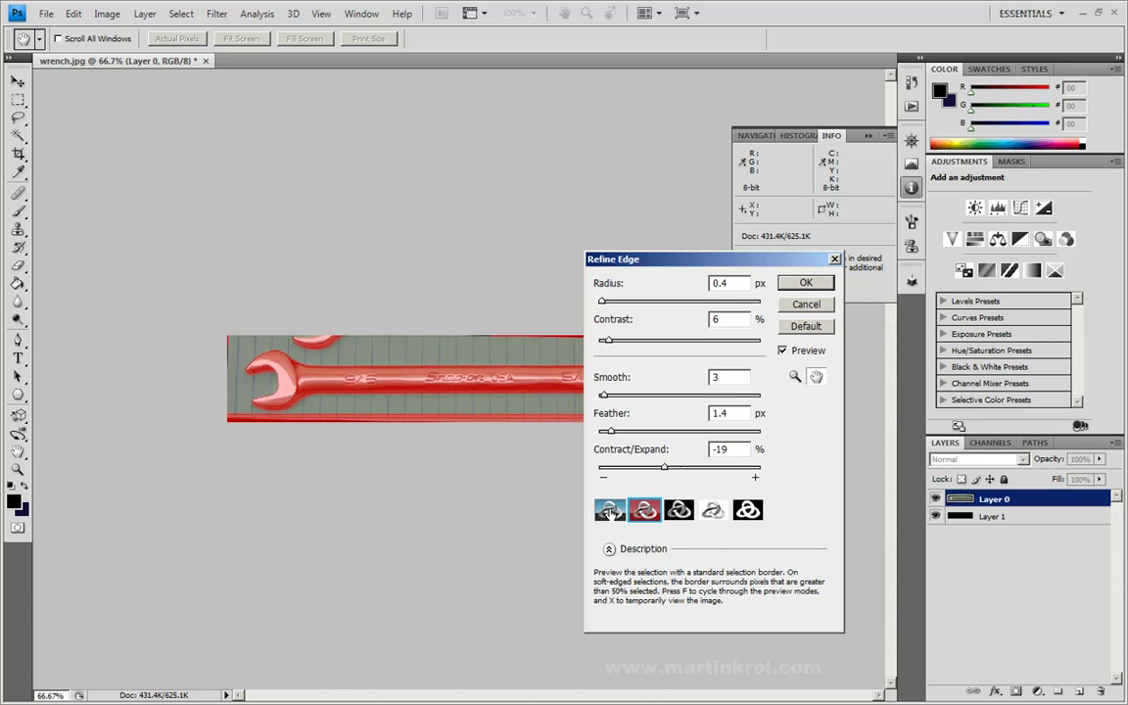
left_click(611, 510)
left_click(678, 510)
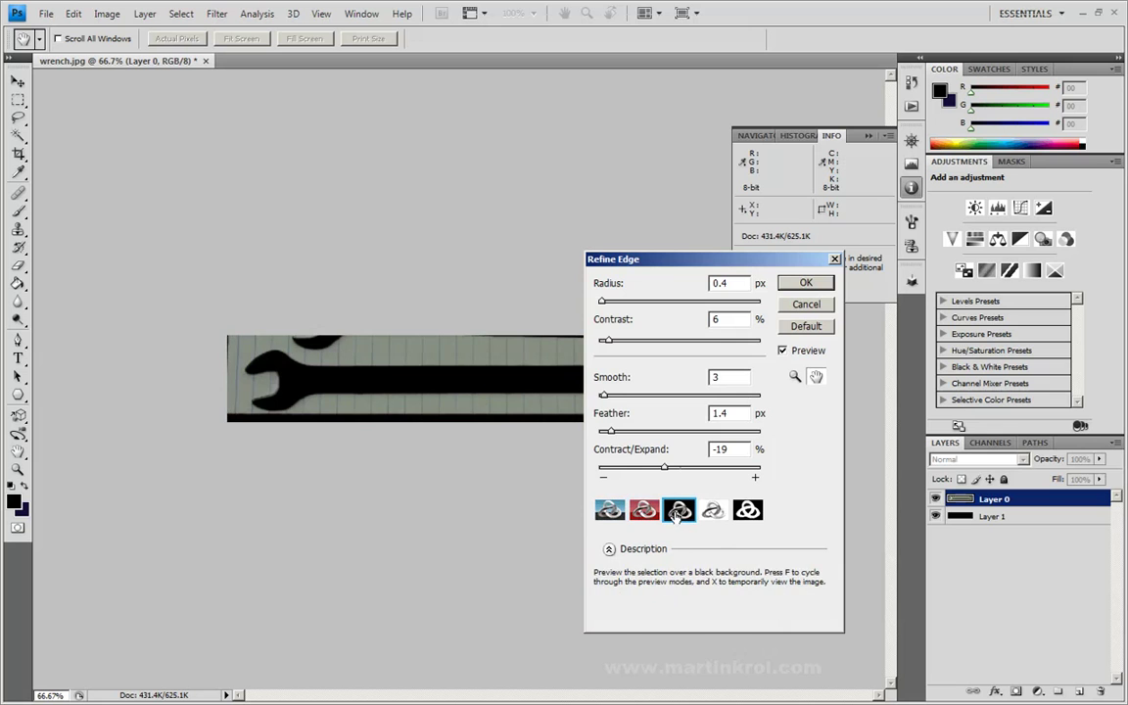
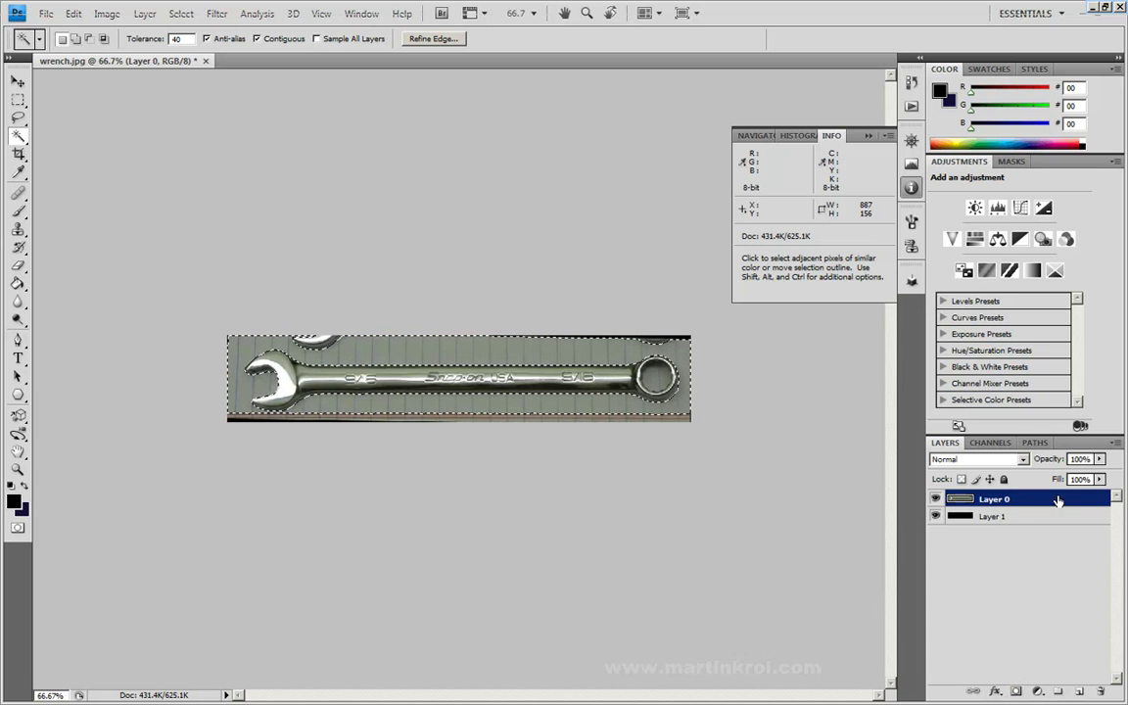
Add a layer mask to Layer 0 from the refined selection and leave the mask active for editing
left_click(1016, 691)
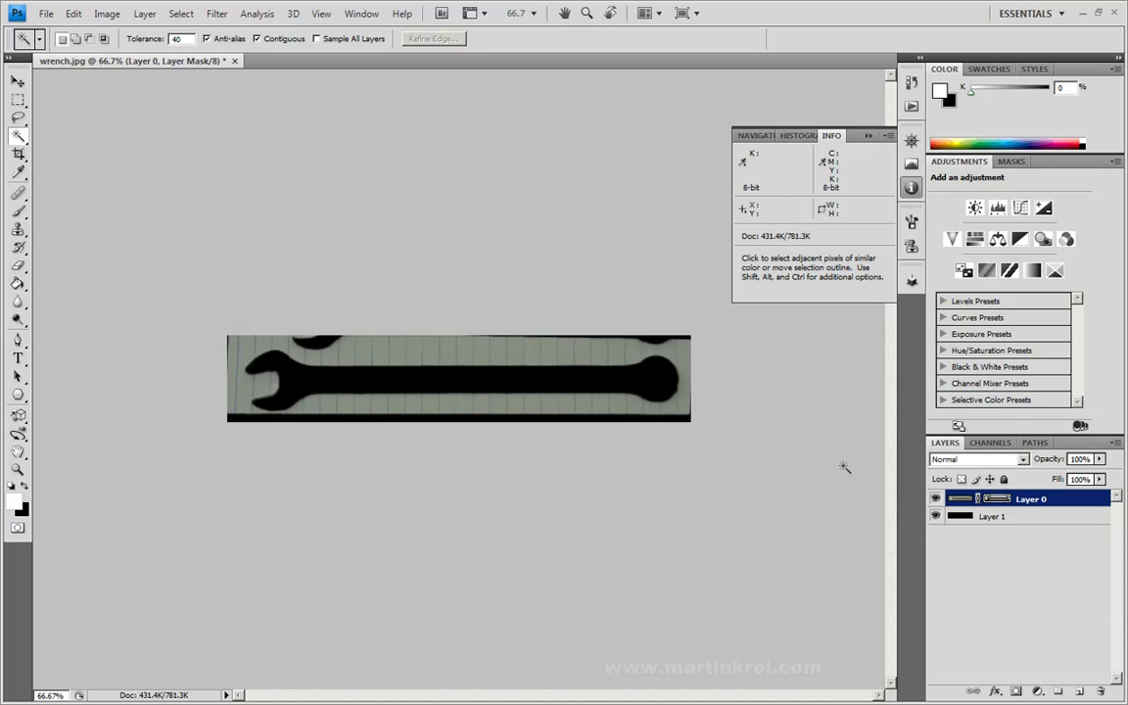
left_click(957, 502)
left_click(987, 501)
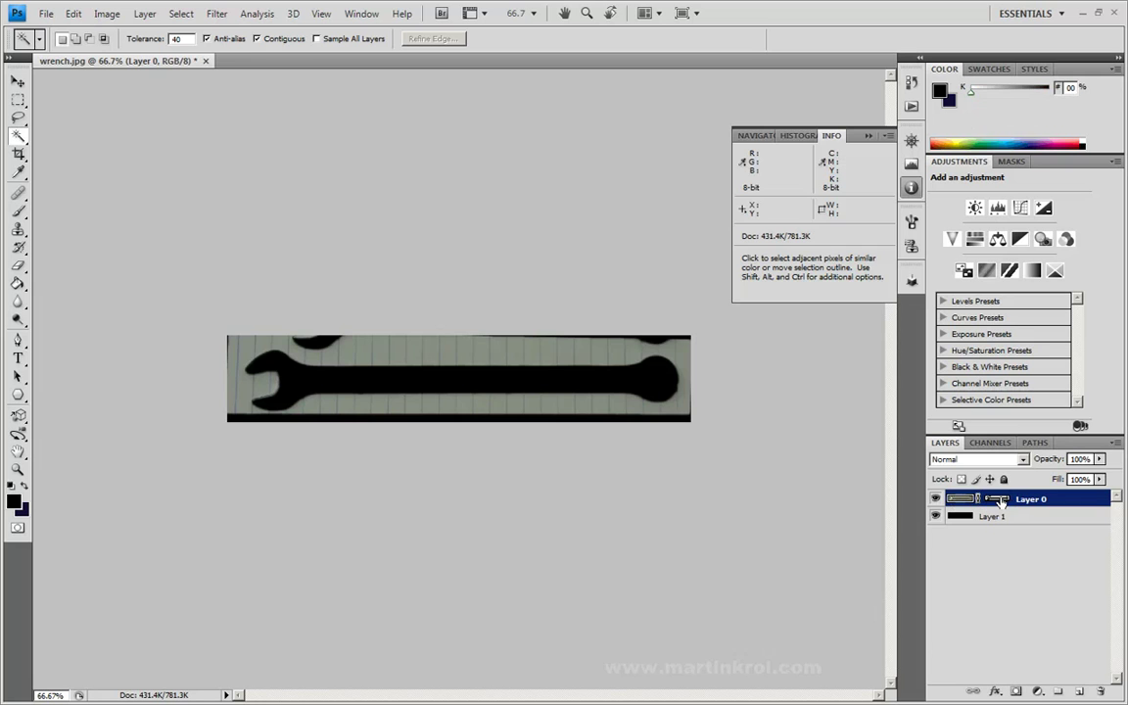
left_click(963, 502)
key("ctrl+backslash")
key("ctrl+2")
key("ctrl+backslash")
left_click(957, 500)
left_click(997, 501)
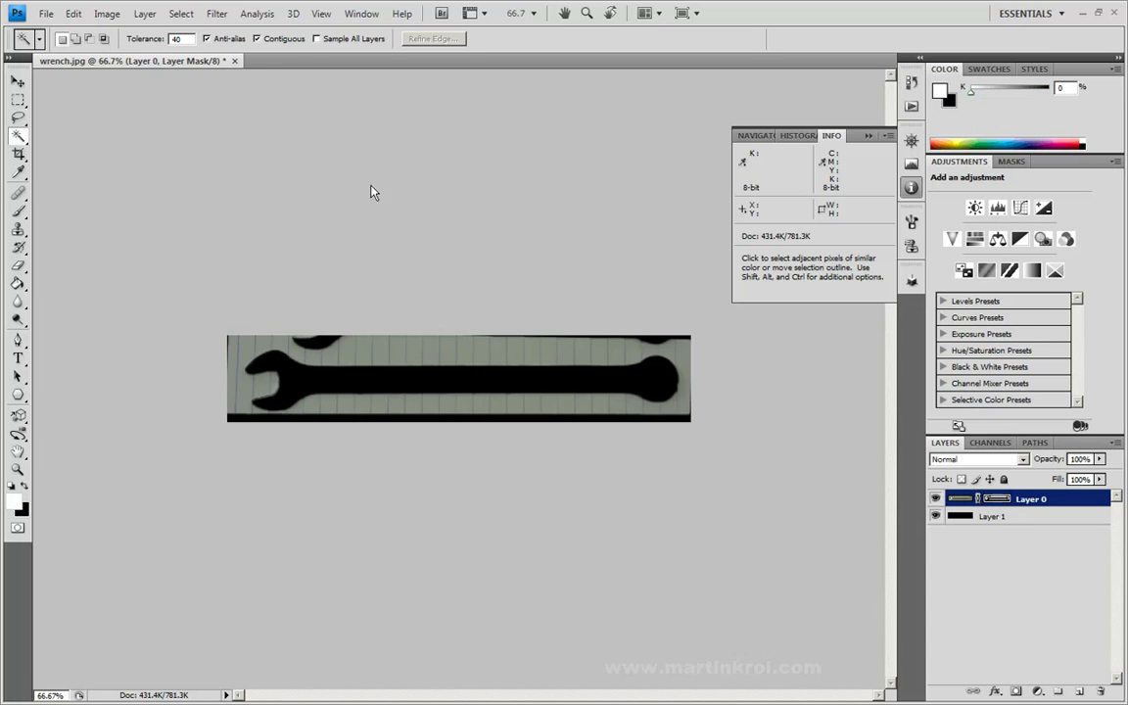
Invert Layer 0's mask so the wrench shows and the paper background is hidden
left_click(181, 14)
mouse_move(109, 16)
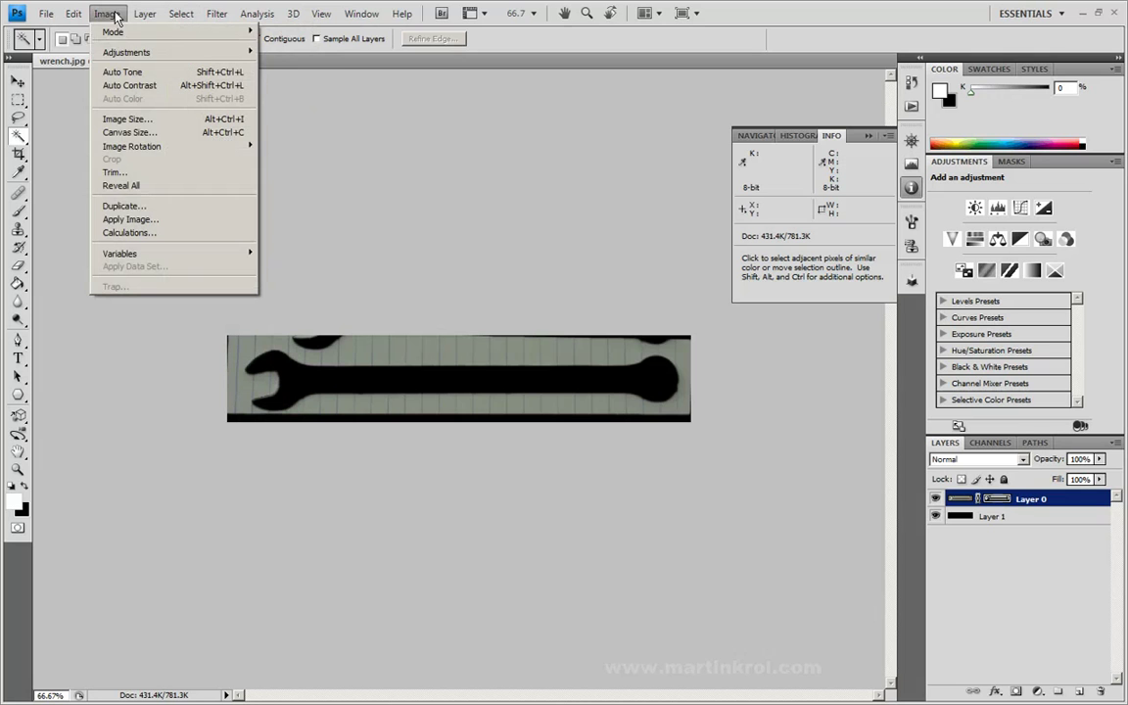
mouse_move(117, 51)
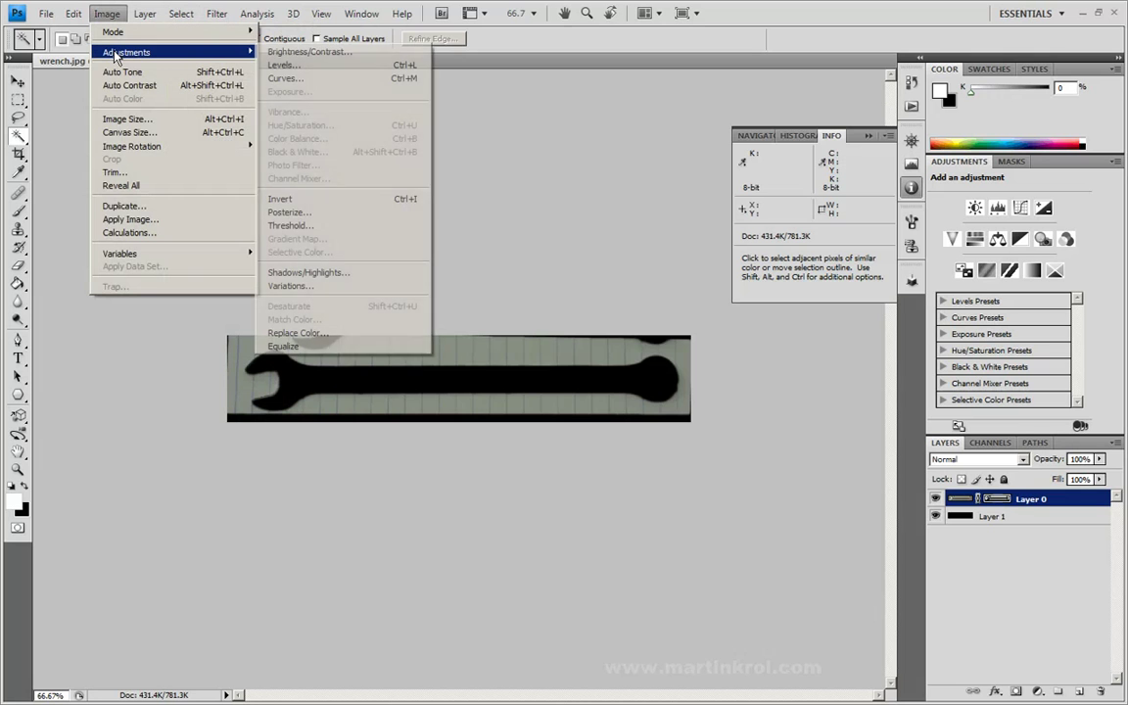
left_click(311, 201)
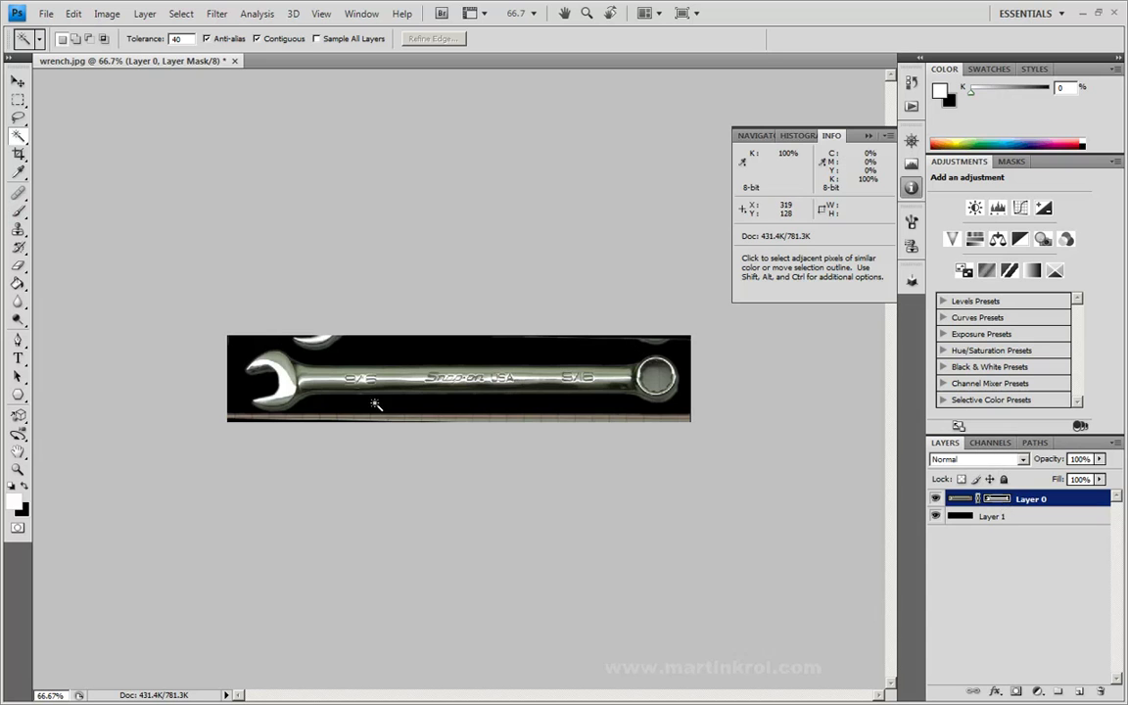
Paint black on Layer 0's mask with the 45 px brush over the wrench fragments above and the paper strip below the wrench
left_click(18, 213)
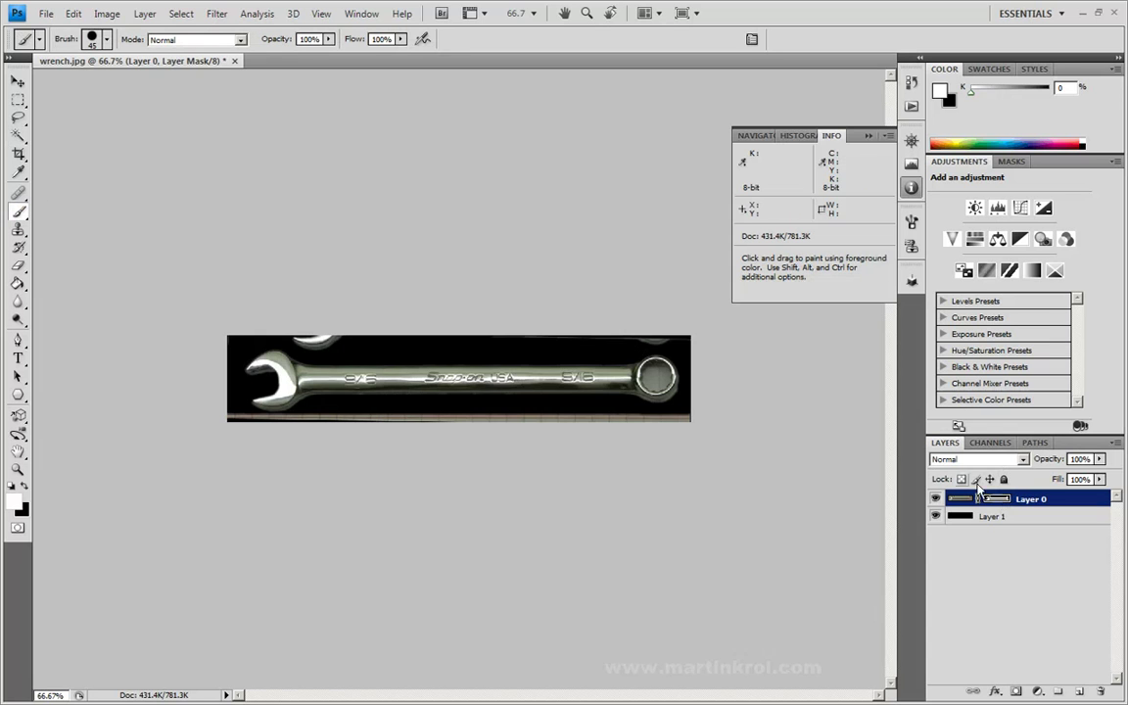
key("x")
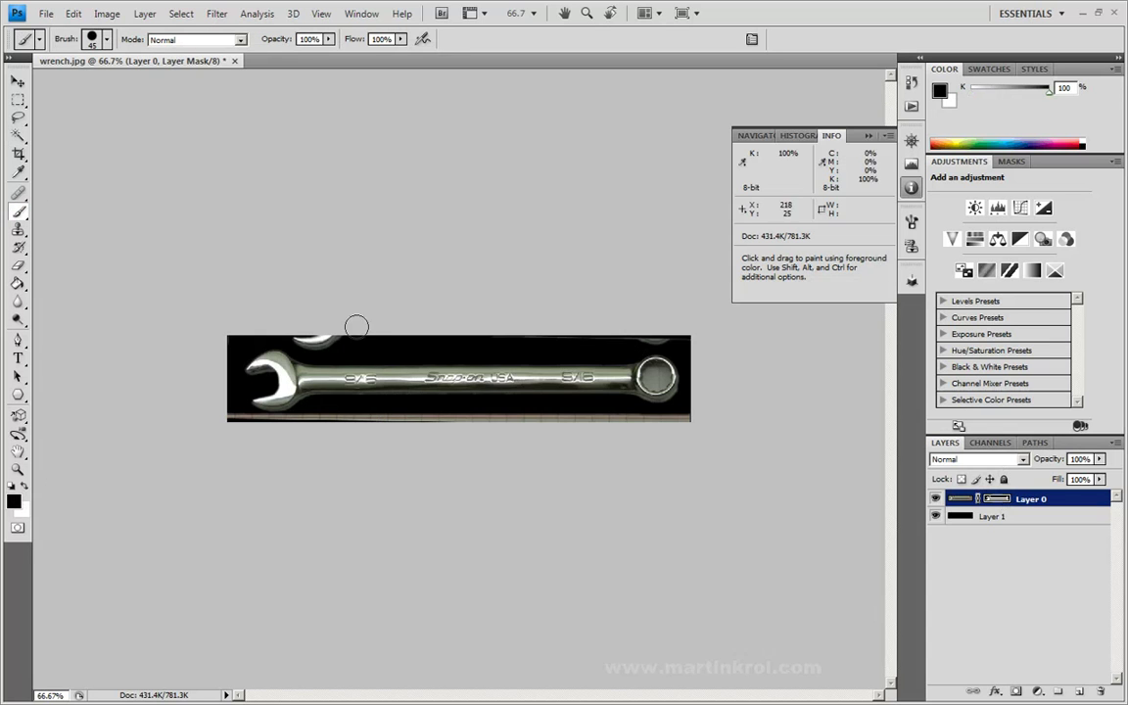
mouse_move(385, 320)
left_mouse_down()
mouse_move(294, 339)
mouse_move(328, 343)
left_mouse_up()
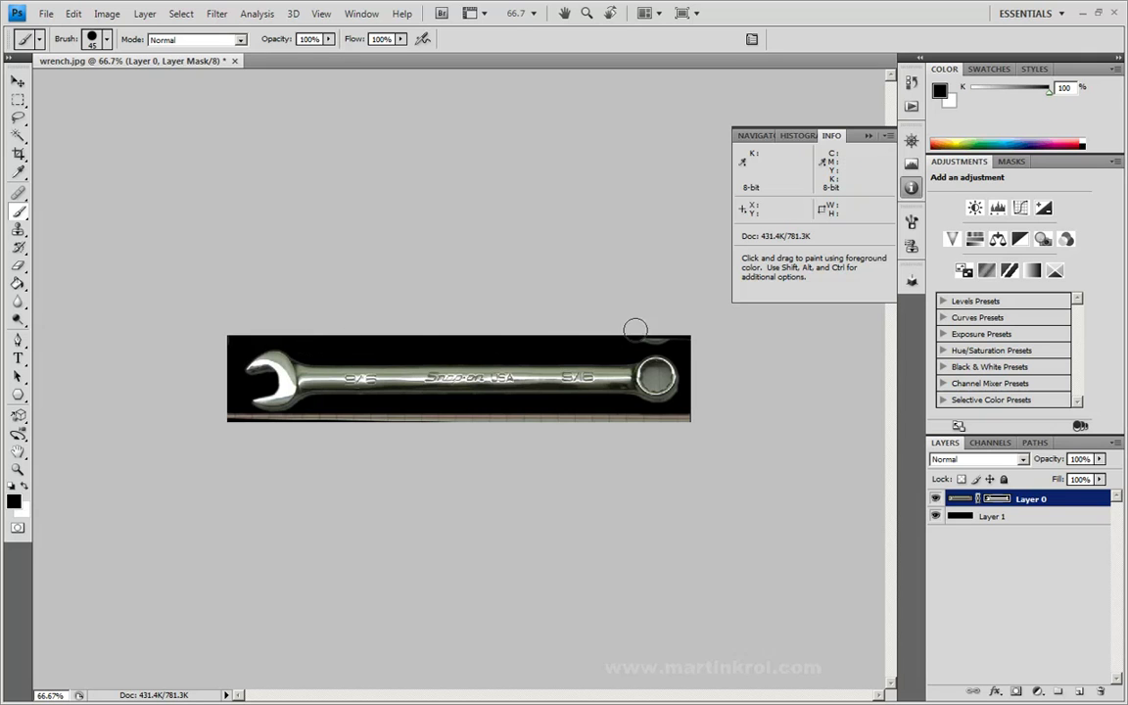
mouse_move(692, 336)
left_mouse_down()
mouse_move(640, 335)
mouse_move(687, 330)
left_mouse_up()
mouse_move(675, 420)
left_mouse_down()
mouse_move(354, 420)
mouse_move(281, 431)
mouse_move(227, 421)
mouse_move(273, 430)
left_mouse_up()
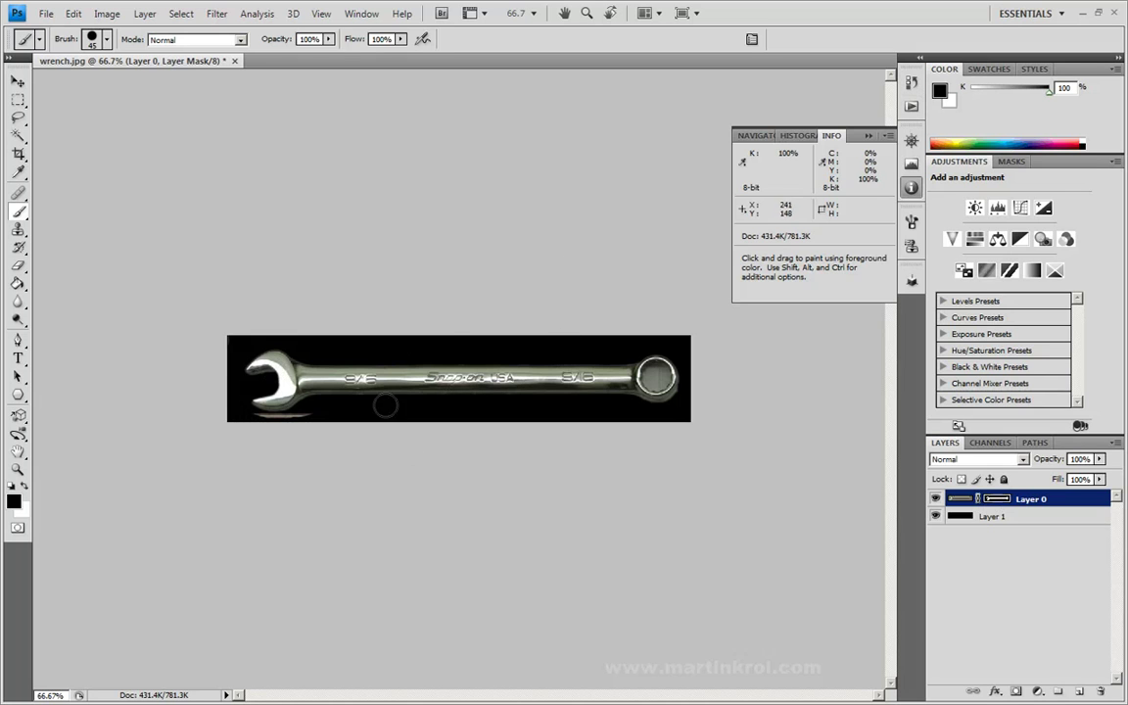
Paint black on Layer 0's mask over the leftover paper strip below the wrench's open jaw, and inspect the ring end at 200% zoom
left_click(913, 142)
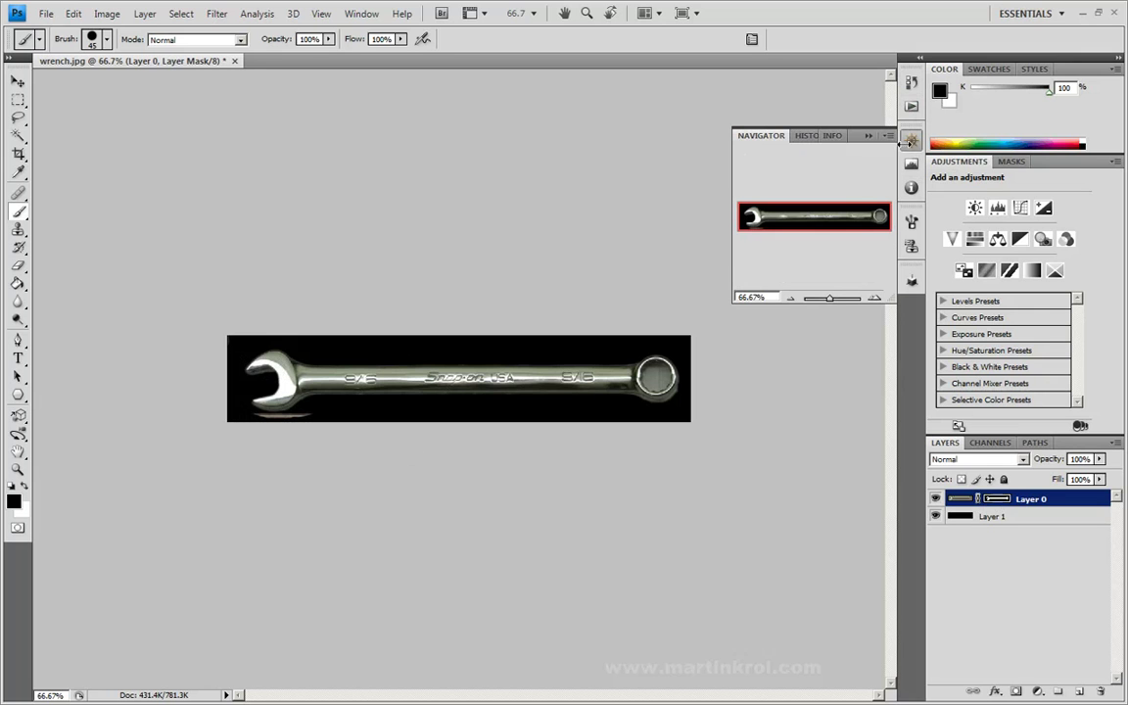
left_click(875, 299)
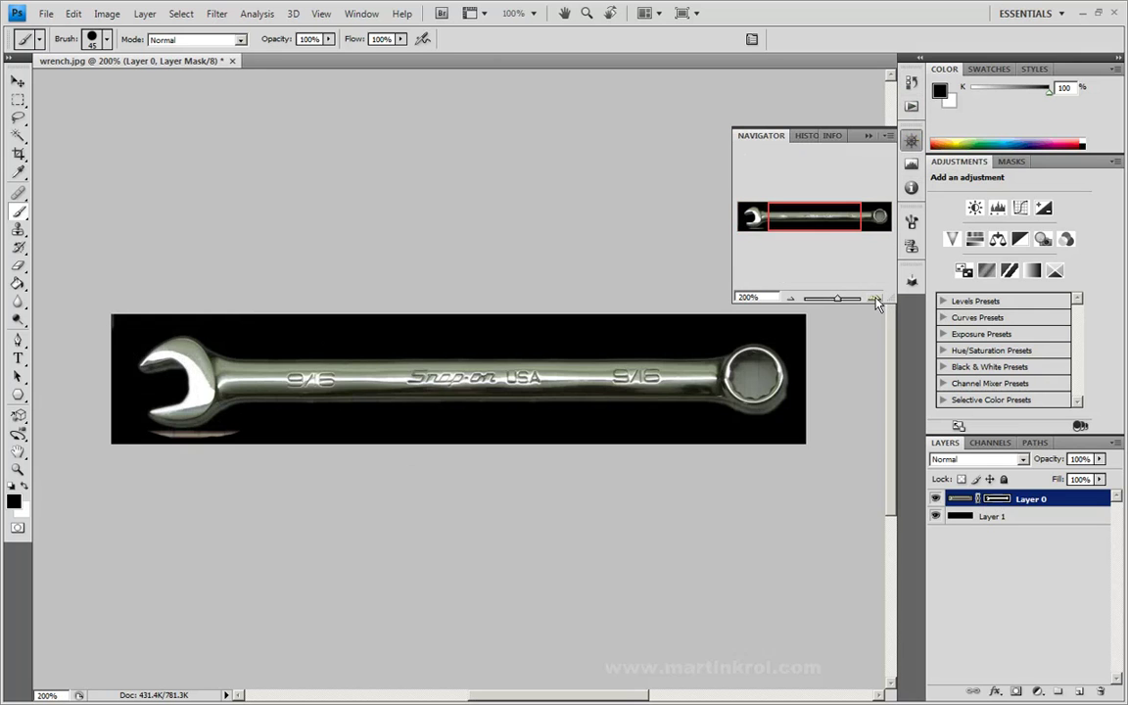
left_click(875, 299)
left_click(749, 214)
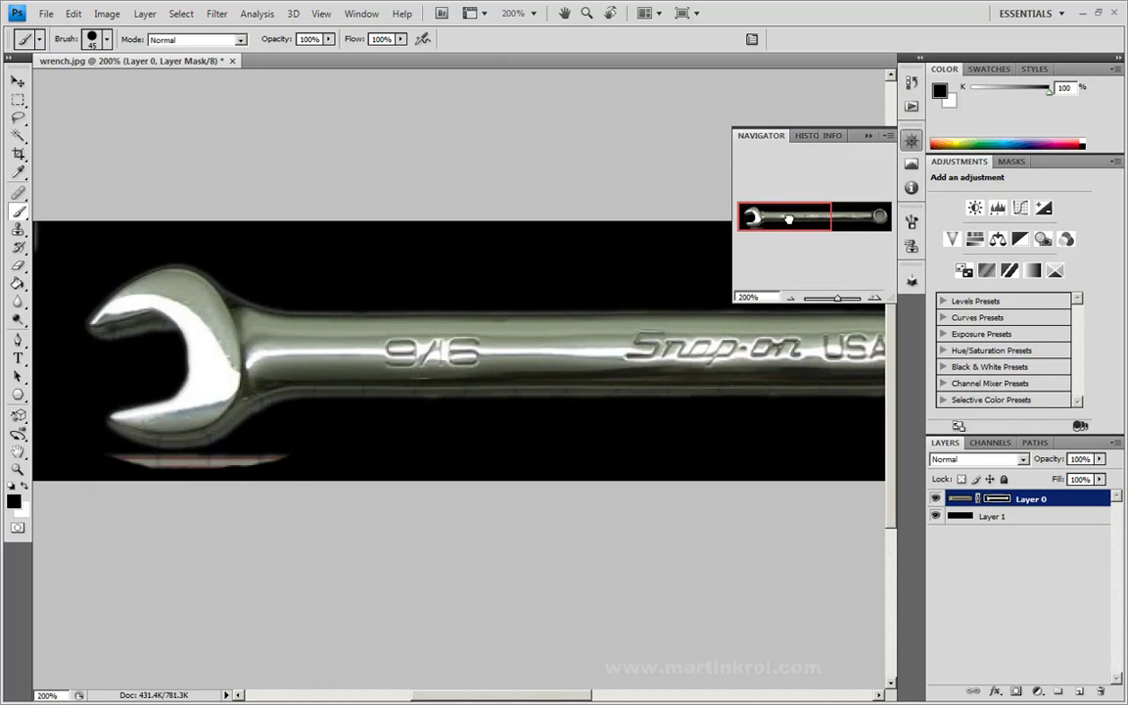
mouse_move(125, 450)
left_mouse_down()
mouse_move(104, 501)
mouse_move(250, 505)
mouse_move(297, 488)
mouse_move(207, 508)
mouse_move(122, 497)
mouse_move(221, 500)
mouse_move(268, 488)
mouse_move(287, 455)
left_mouse_up()
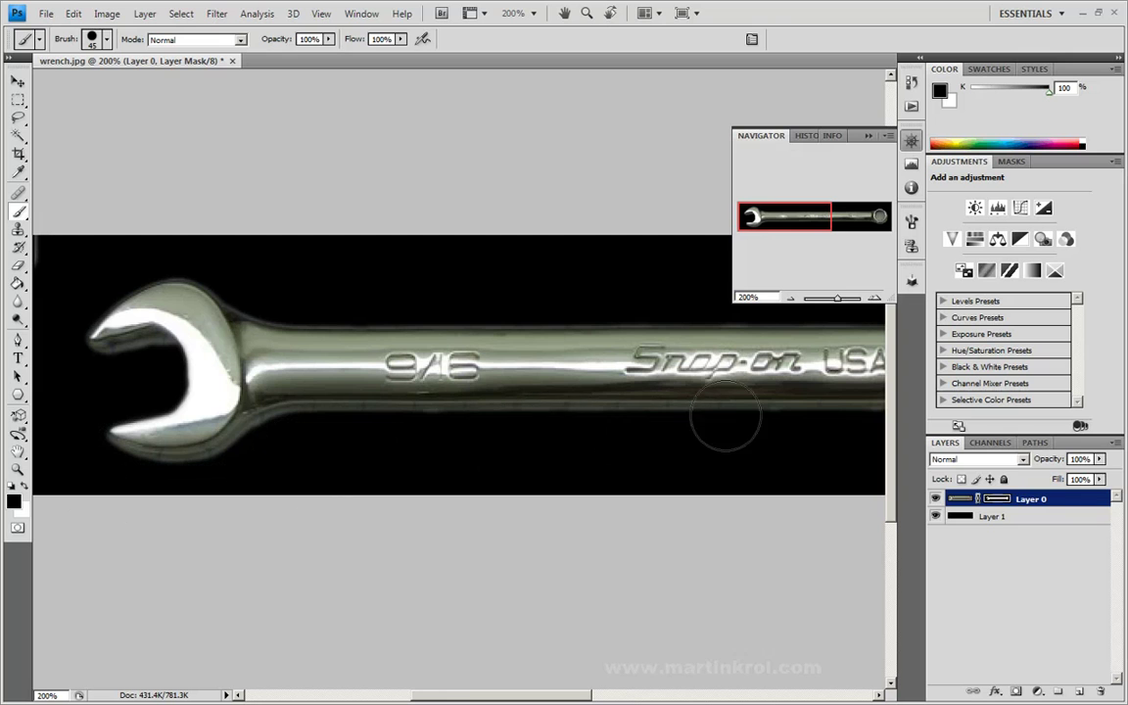
left_click_drag(796, 213, 872, 213)
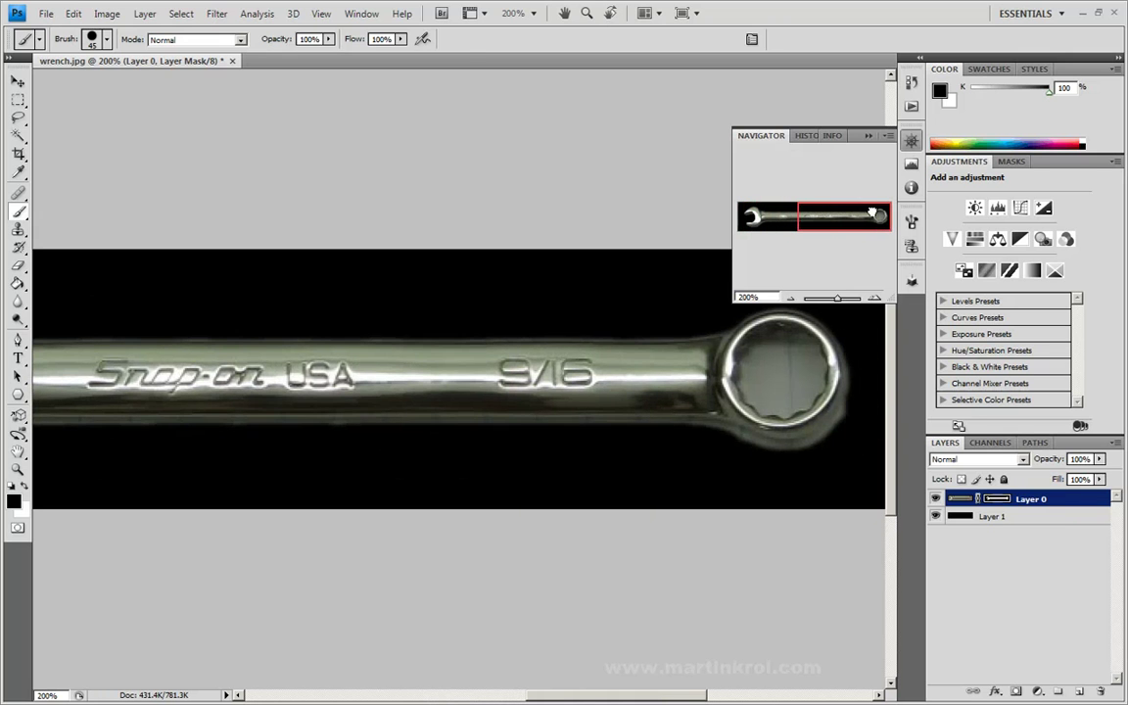
left_click(792, 299)
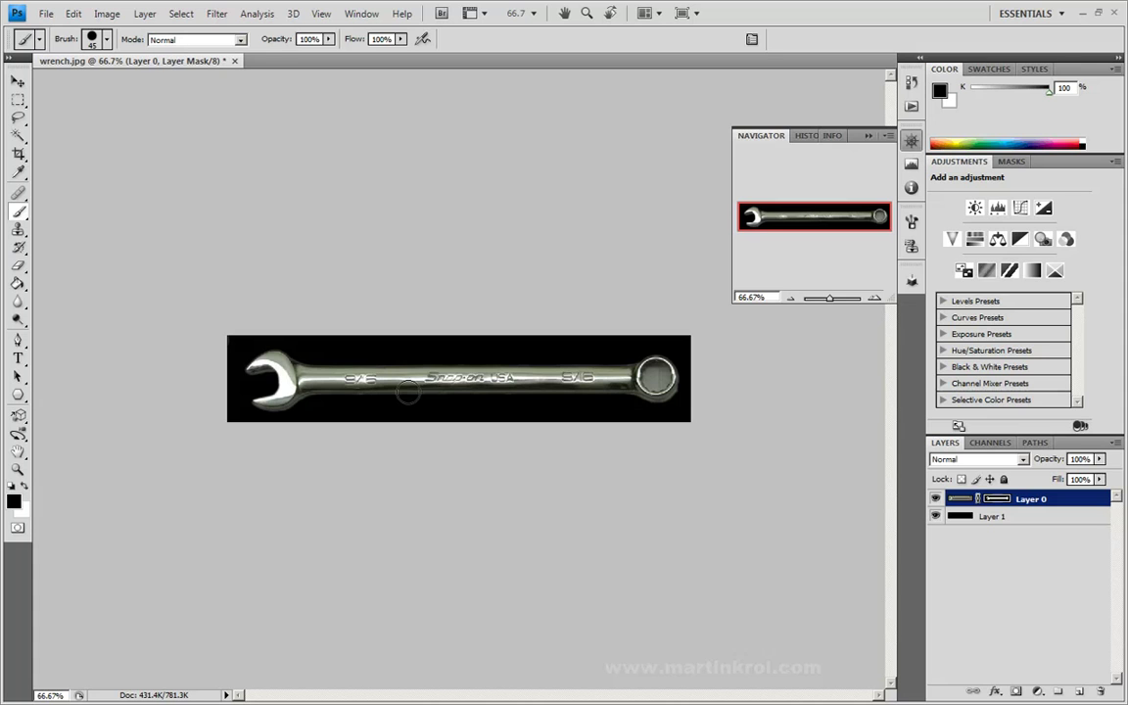
Compare the channels available for Layer 0 and Layer 1, including the red overlay of Layer 0's mask
left_click(989, 443)
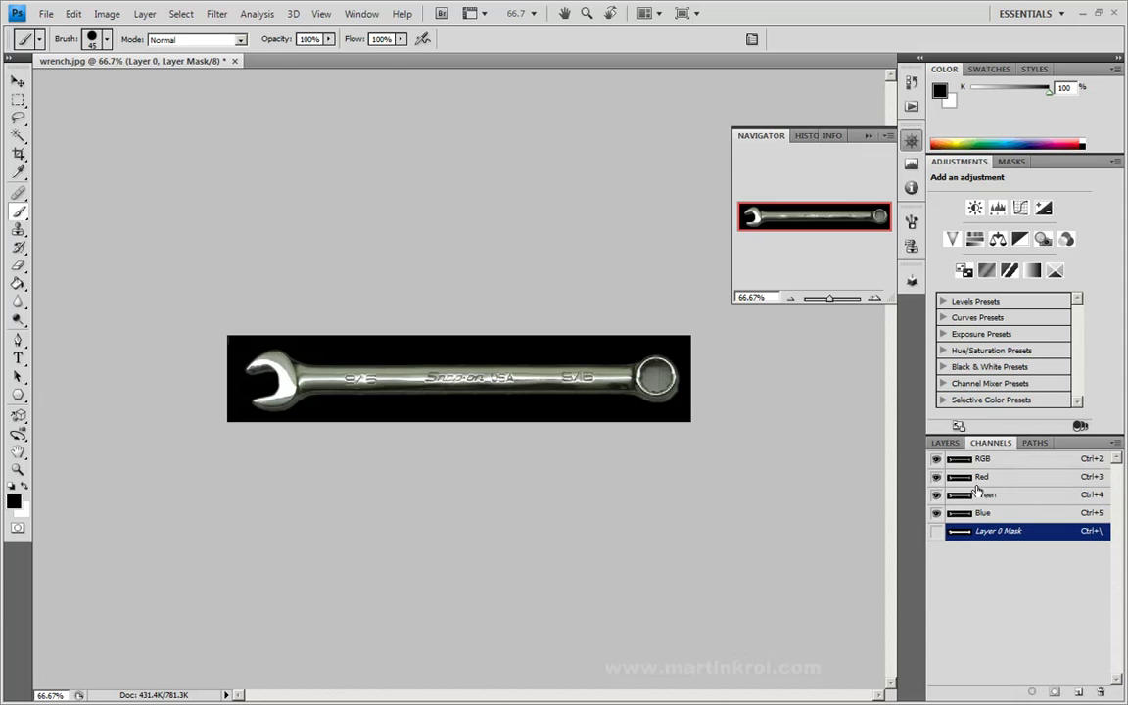
left_click(938, 530)
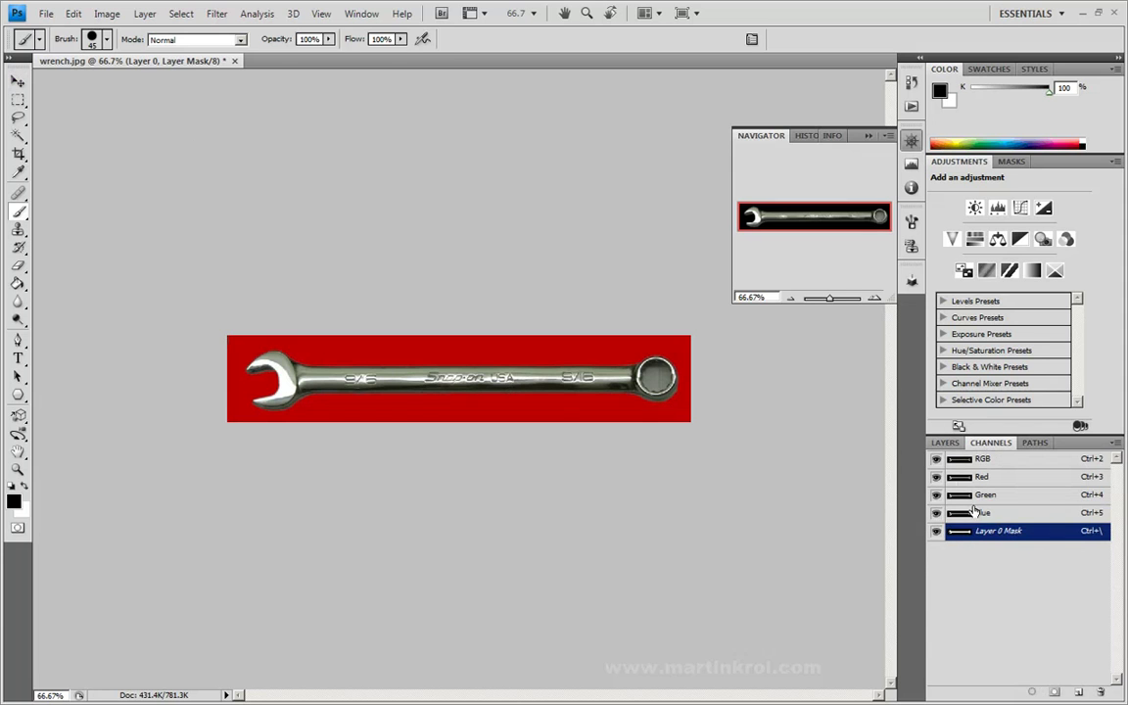
left_click(943, 443)
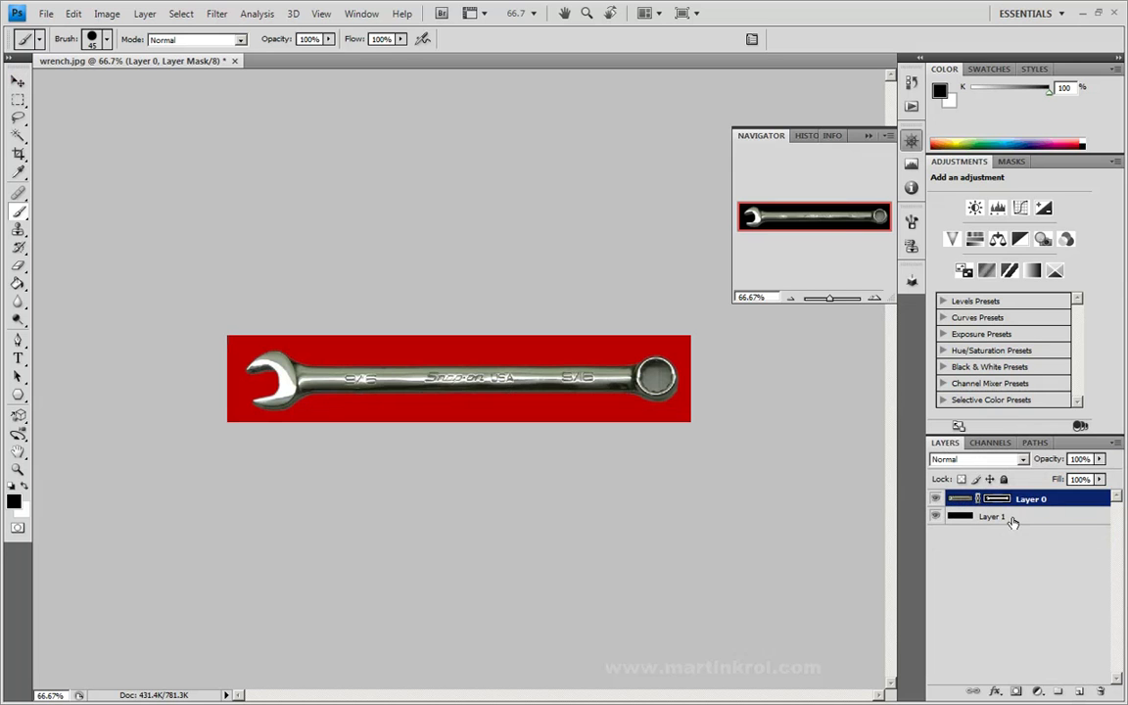
left_click(1009, 521)
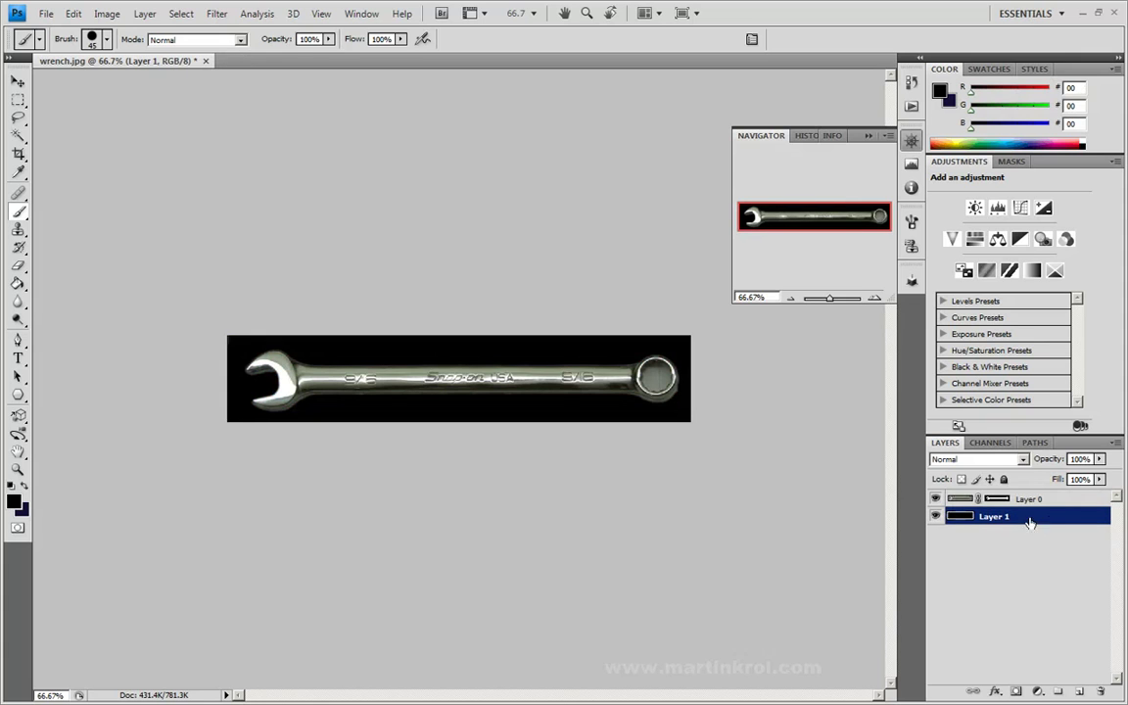
left_click(990, 443)
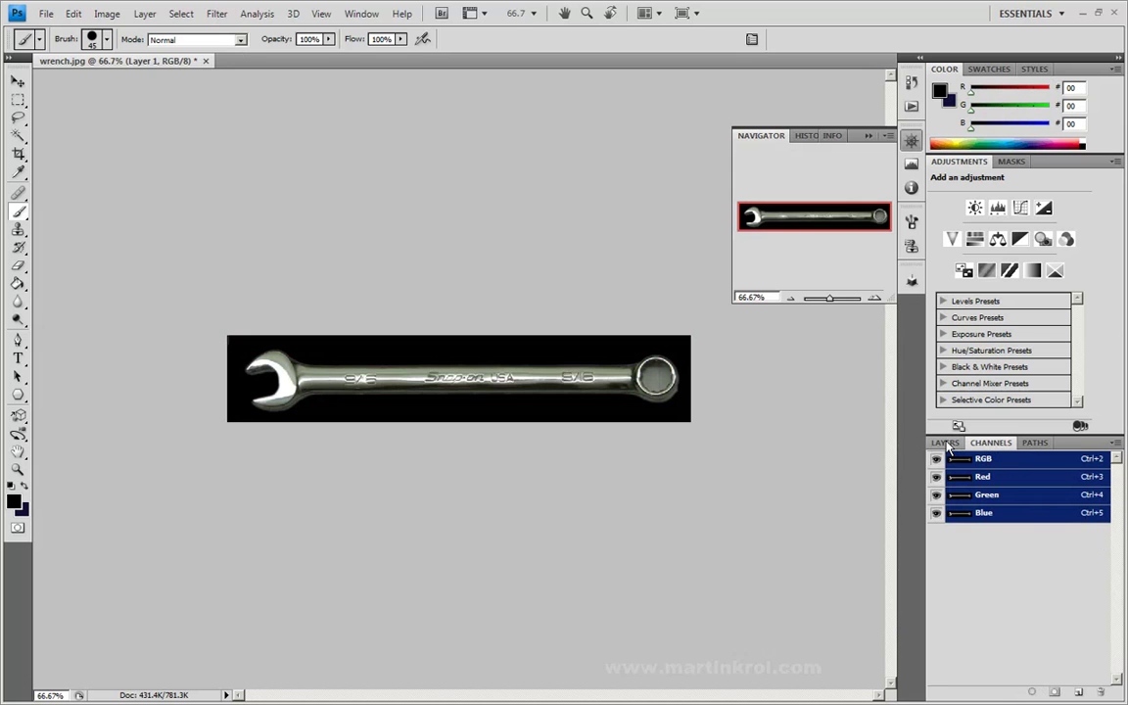
left_click(946, 442)
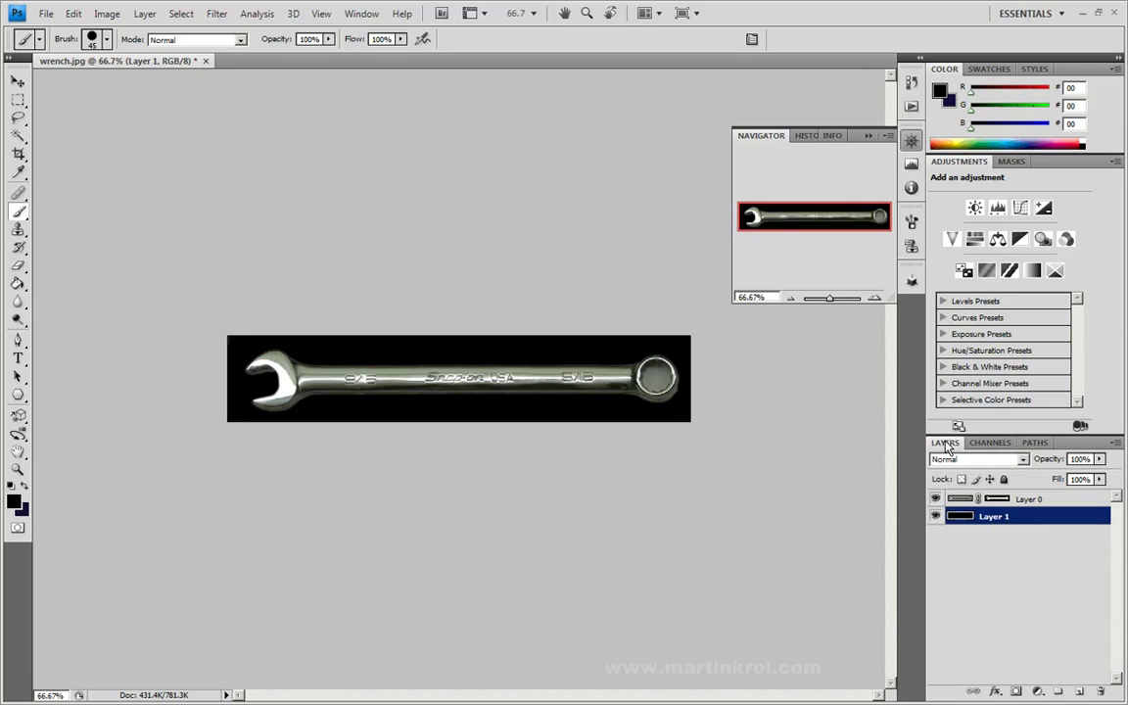
left_click(1028, 501)
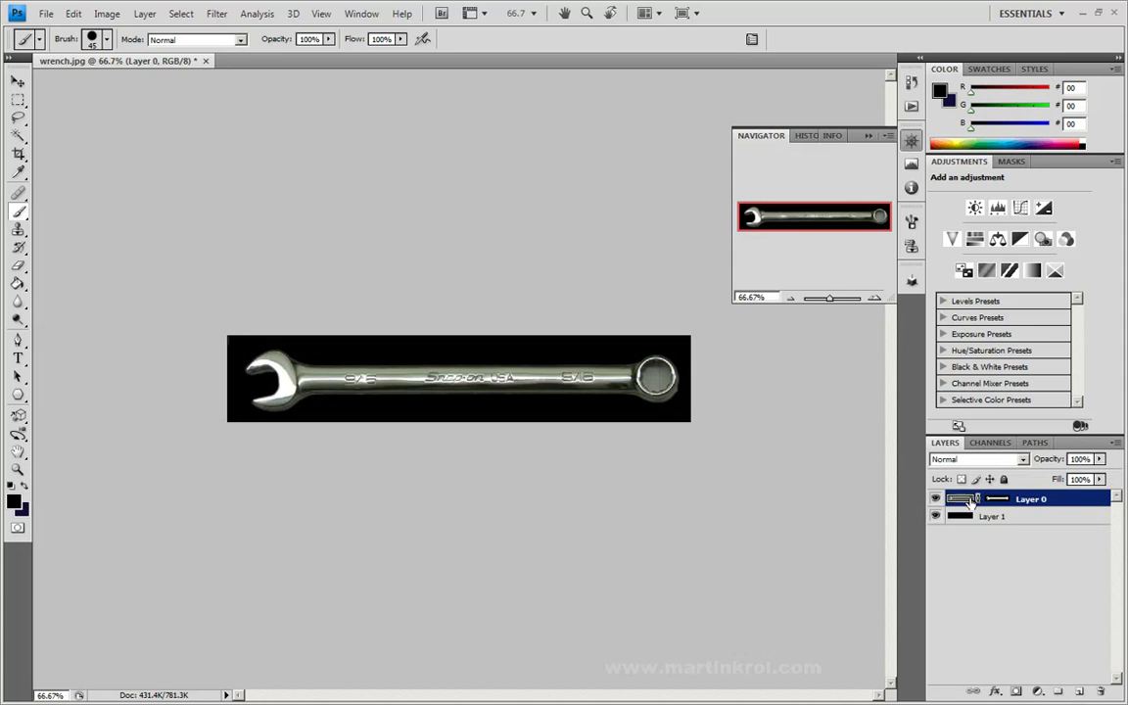
left_click(987, 443)
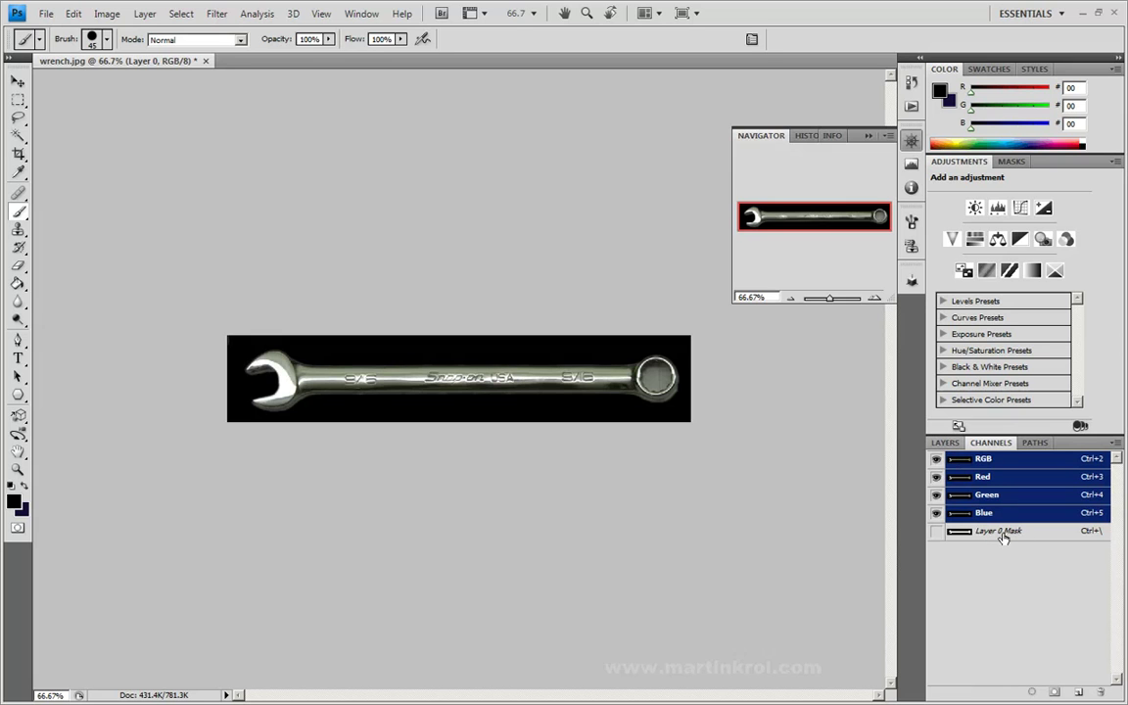
Make the Layer 0 Mask channel visible and active, and copy its entire contents
key("backslash")
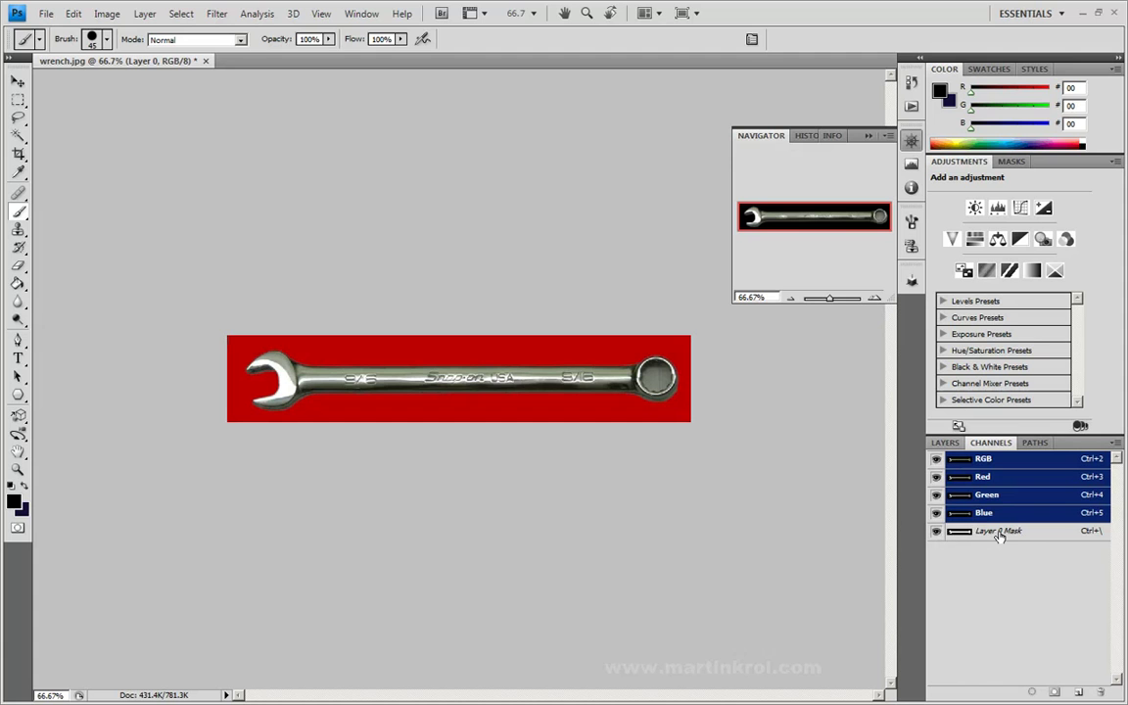
key("ctrl+backslash")
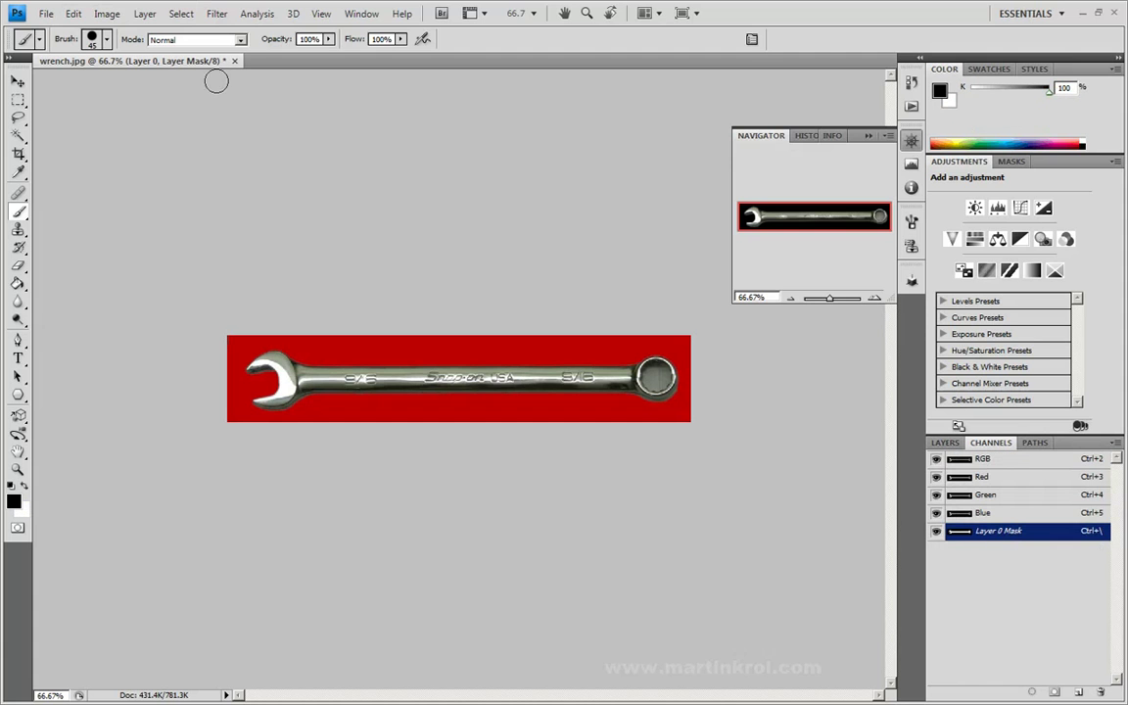
left_click(185, 13)
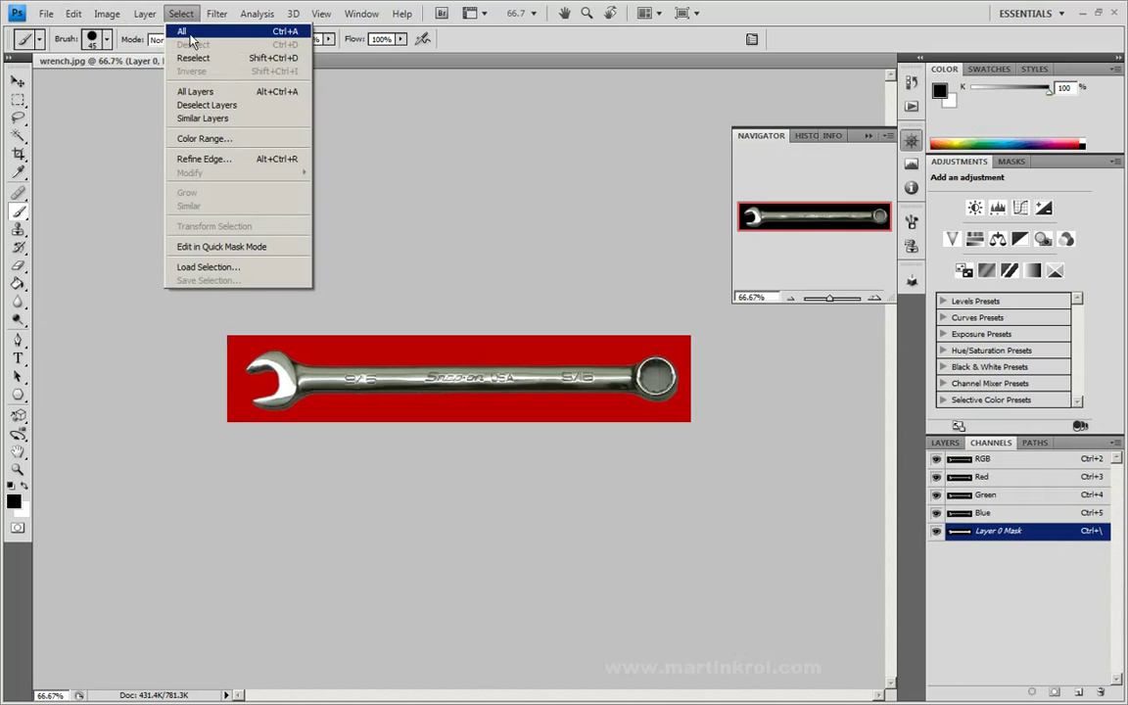
left_click(191, 32)
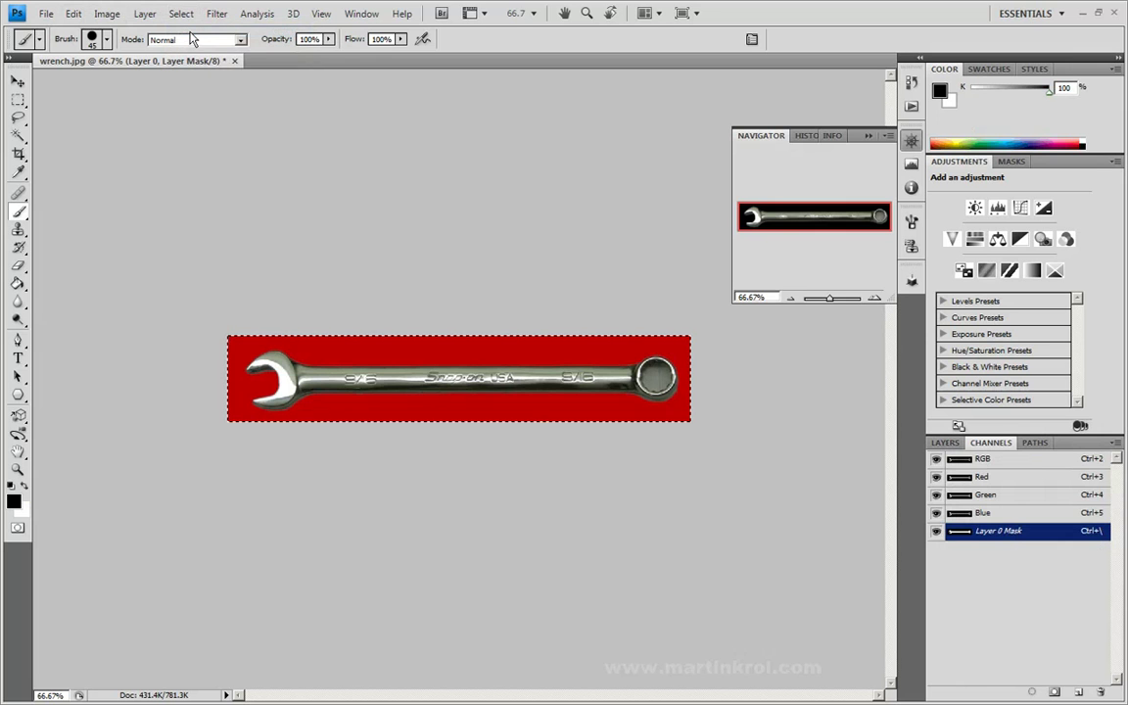
left_click(75, 14)
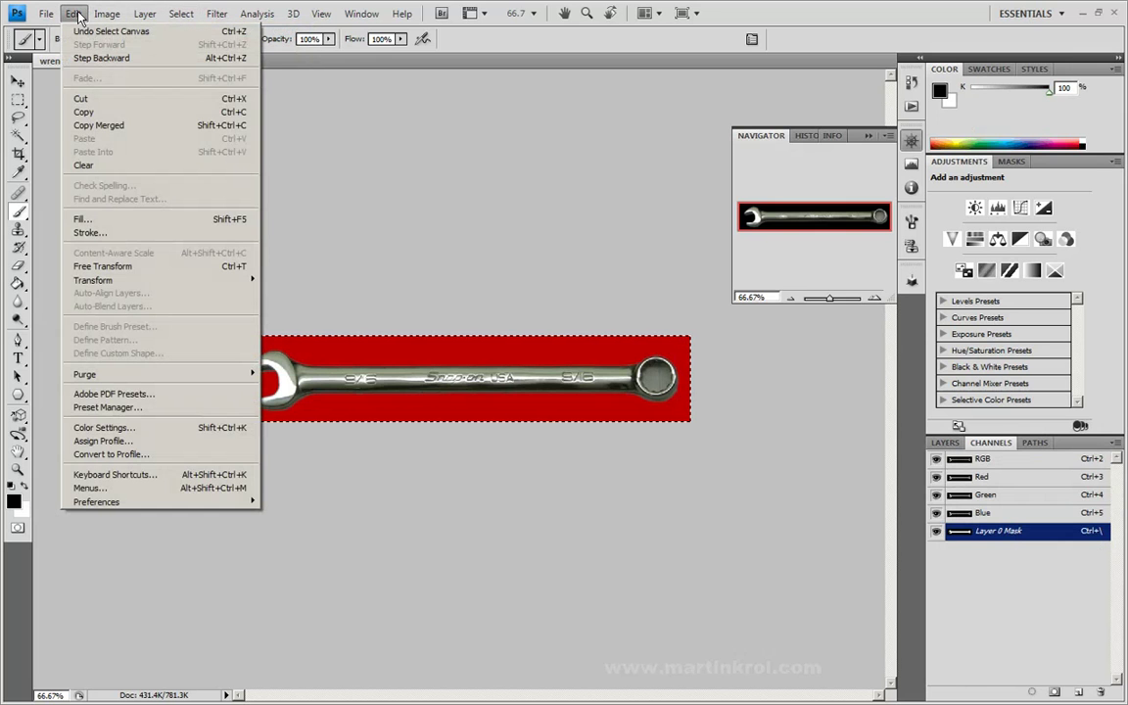
left_click(226, 114)
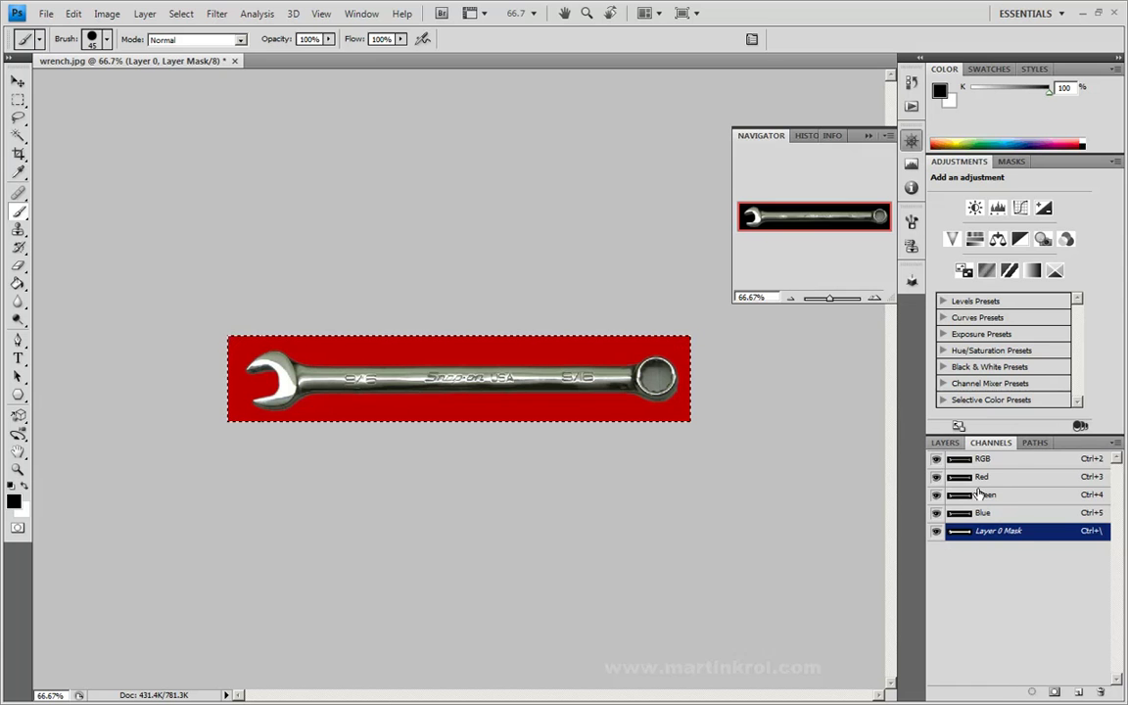
Activate Layer 0's image instead of its mask and clear the canvas selection
left_click(946, 443)
left_click(963, 499)
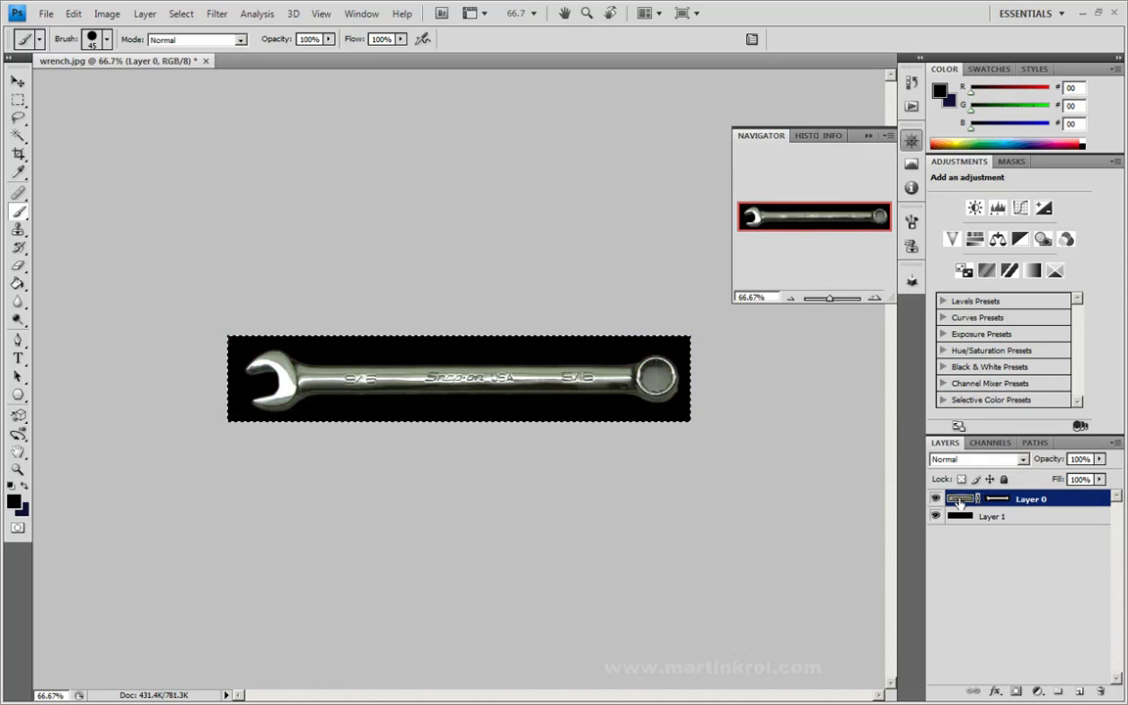
key("ctrl+d")
left_click(18, 99)
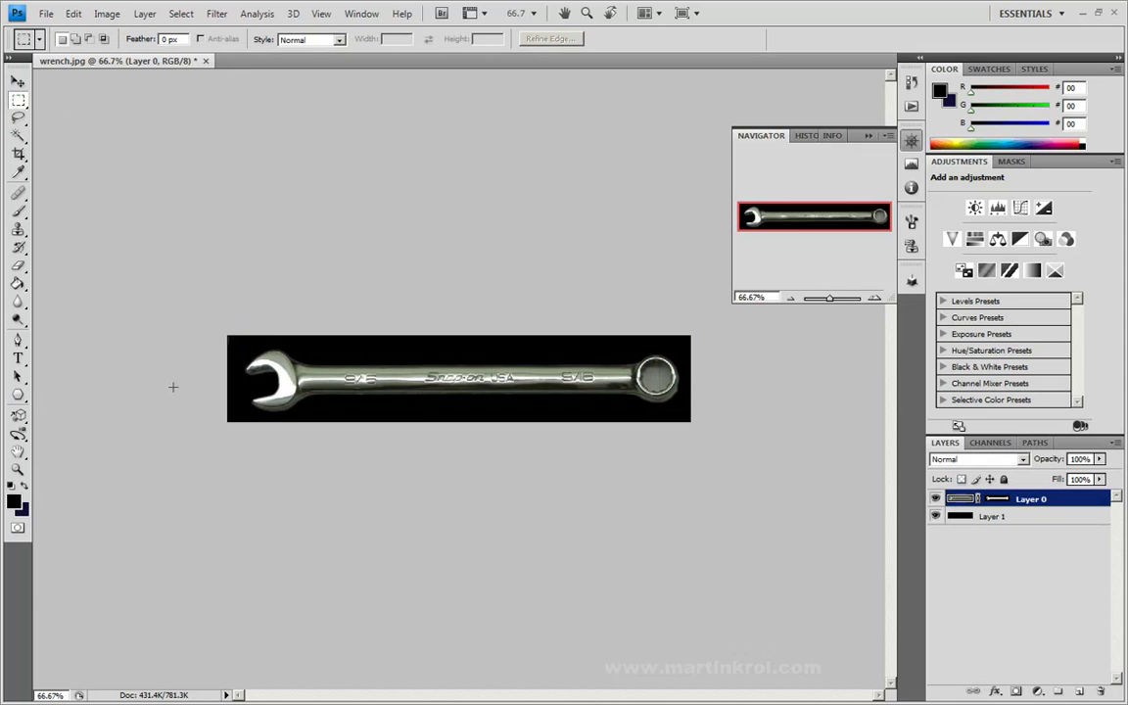
left_click(181, 14)
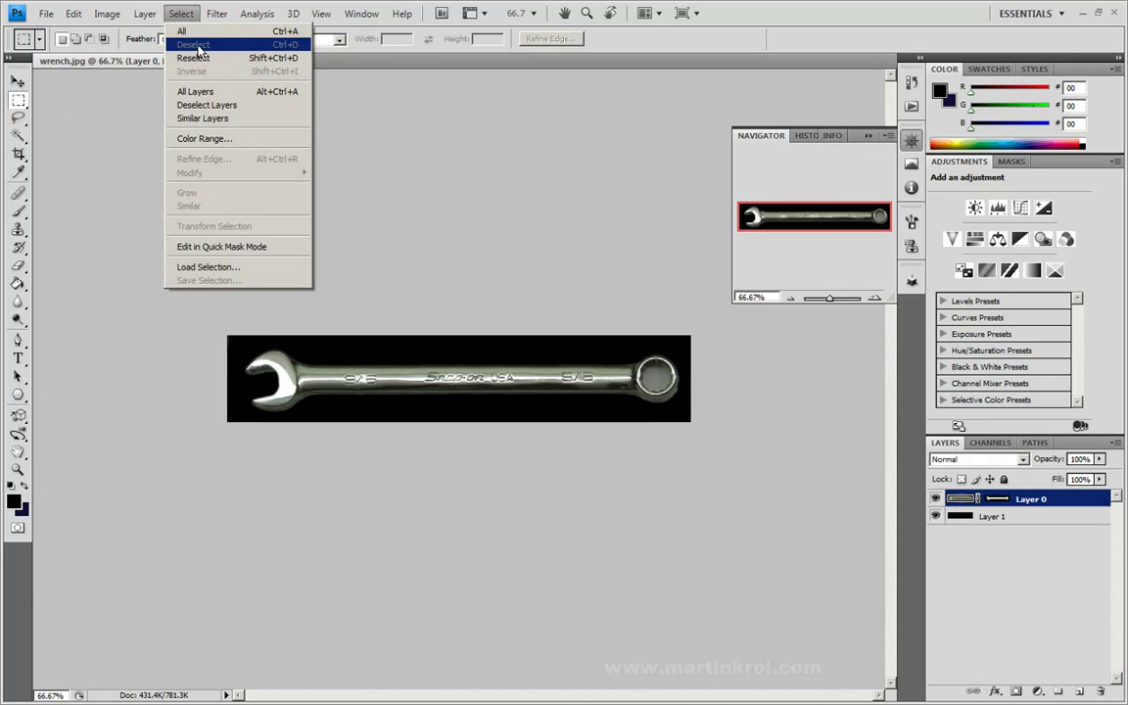
left_click(504, 159)
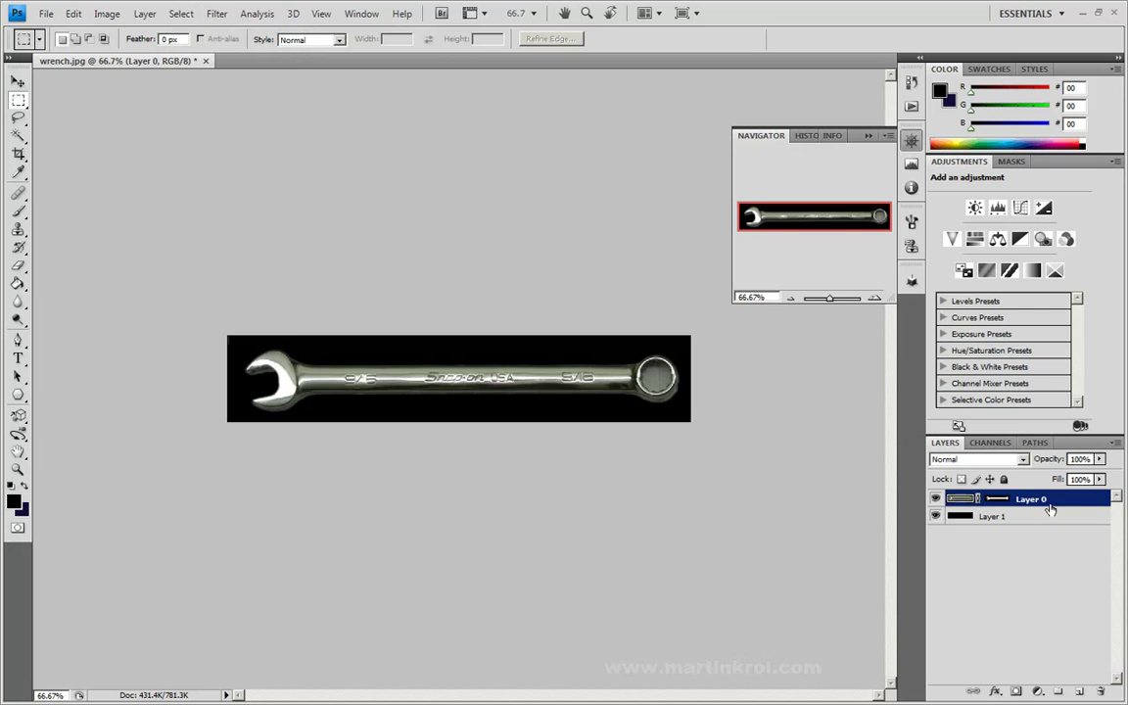
Merge Layer 0 and its mask down into the black Layer 1
left_click(144, 12)
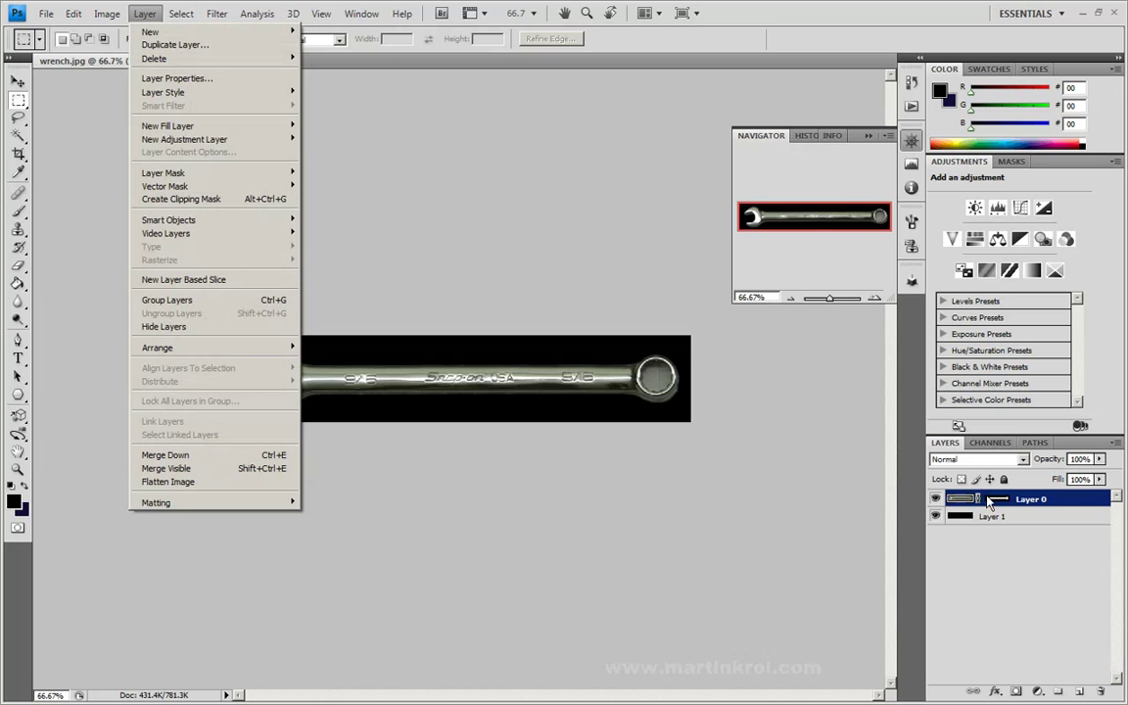
left_click(737, 484)
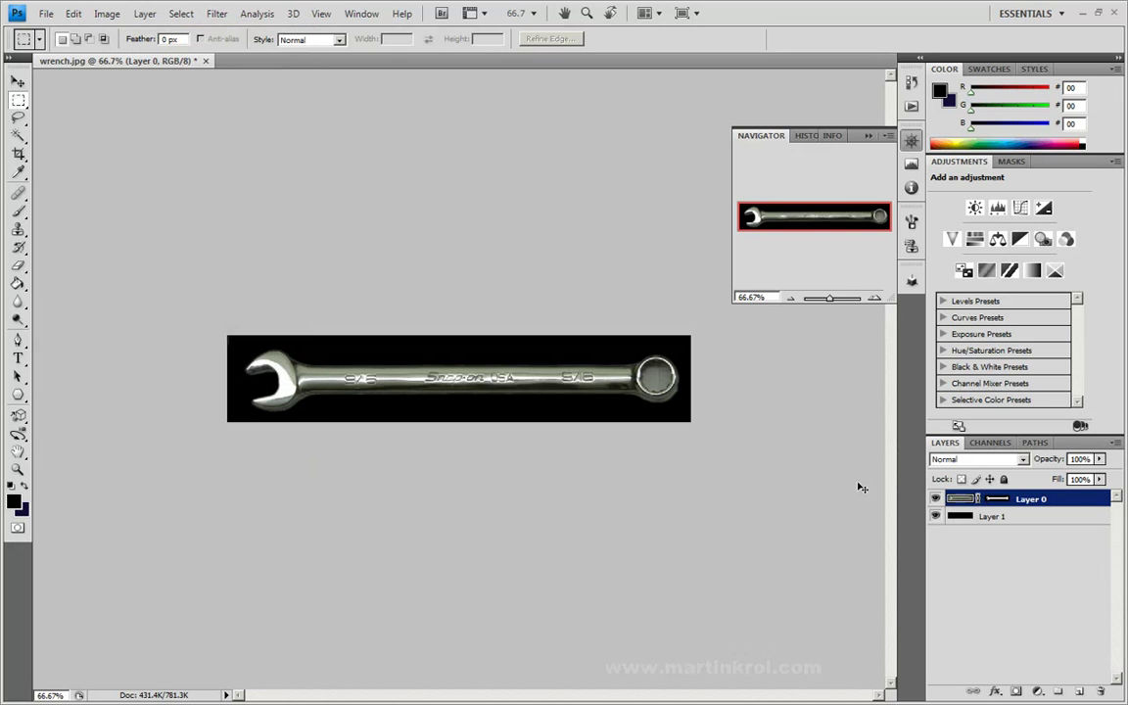
key("ctrl+e")
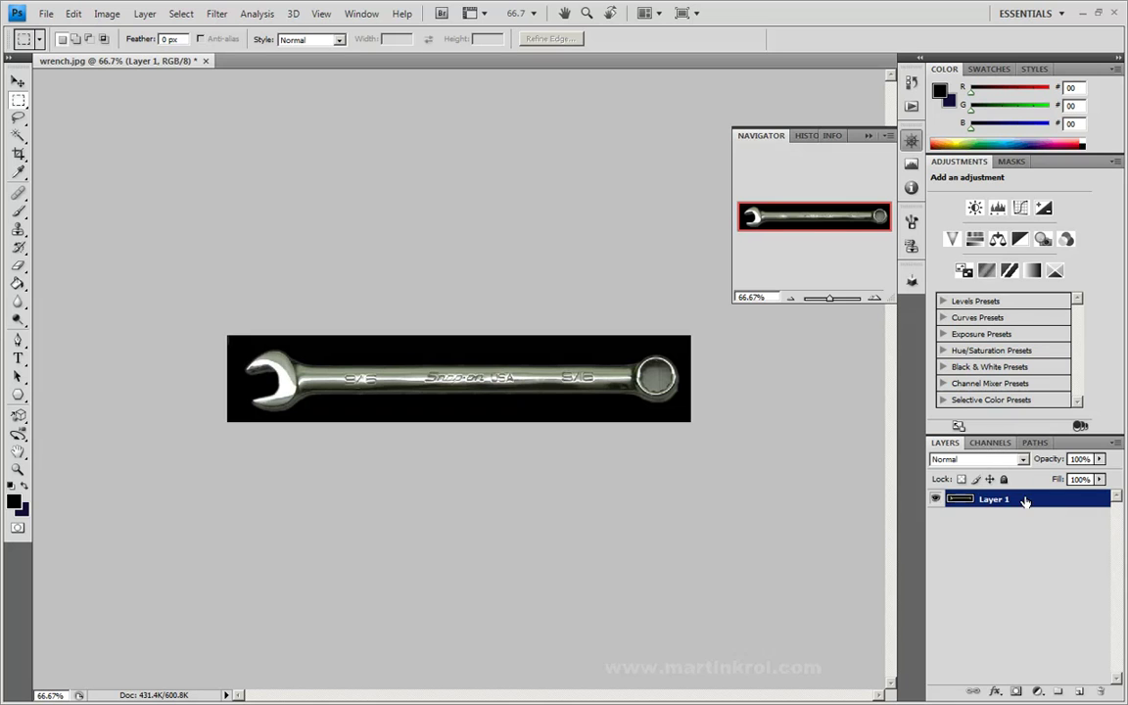
Create a new alpha channel, paste the copied wrench mask into it, deselect, and return to Layer 1 with the RGB channels shown
left_click(985, 443)
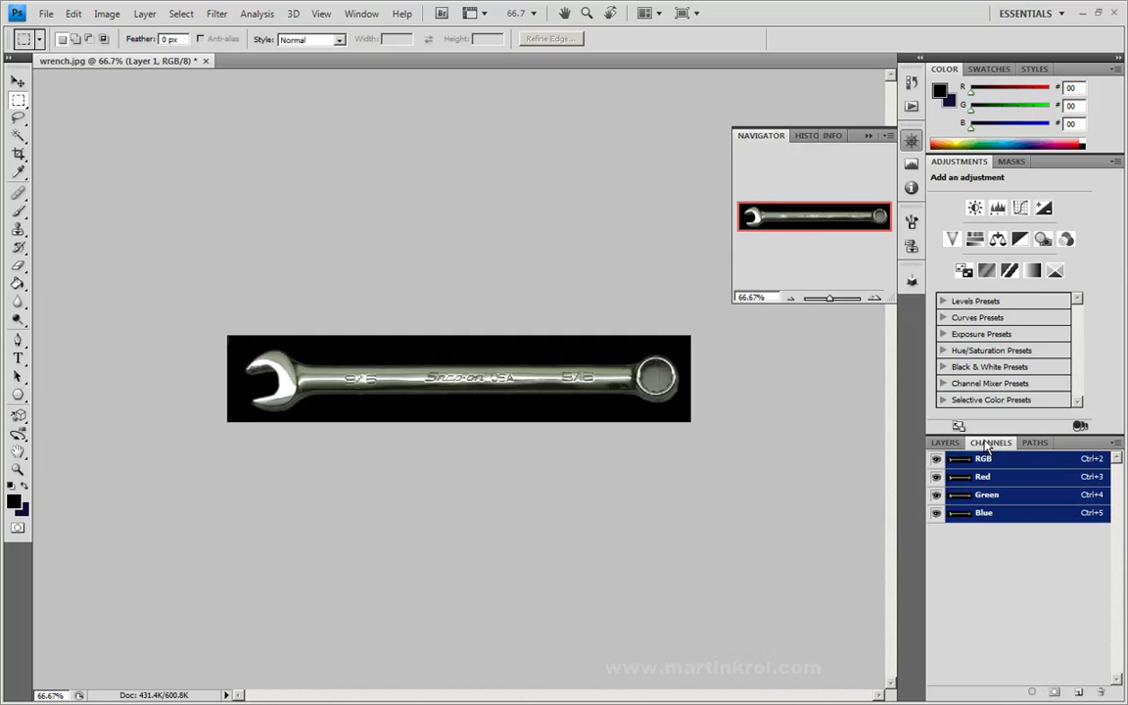
left_click(1080, 692)
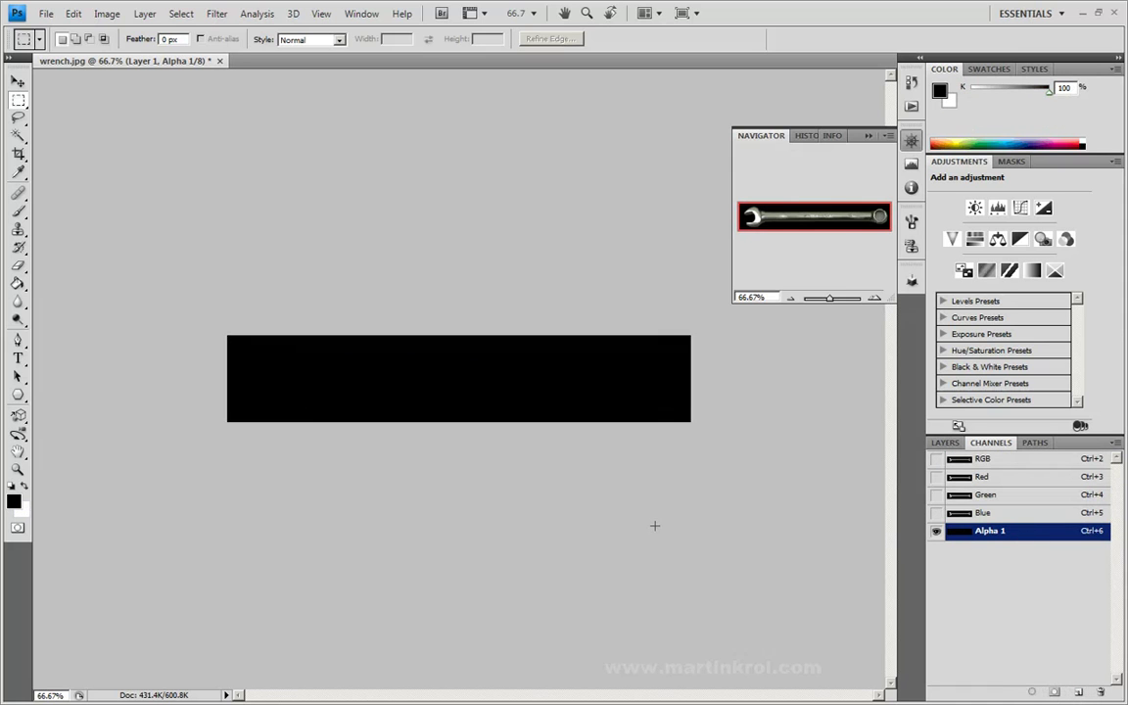
key("ctrl+v")
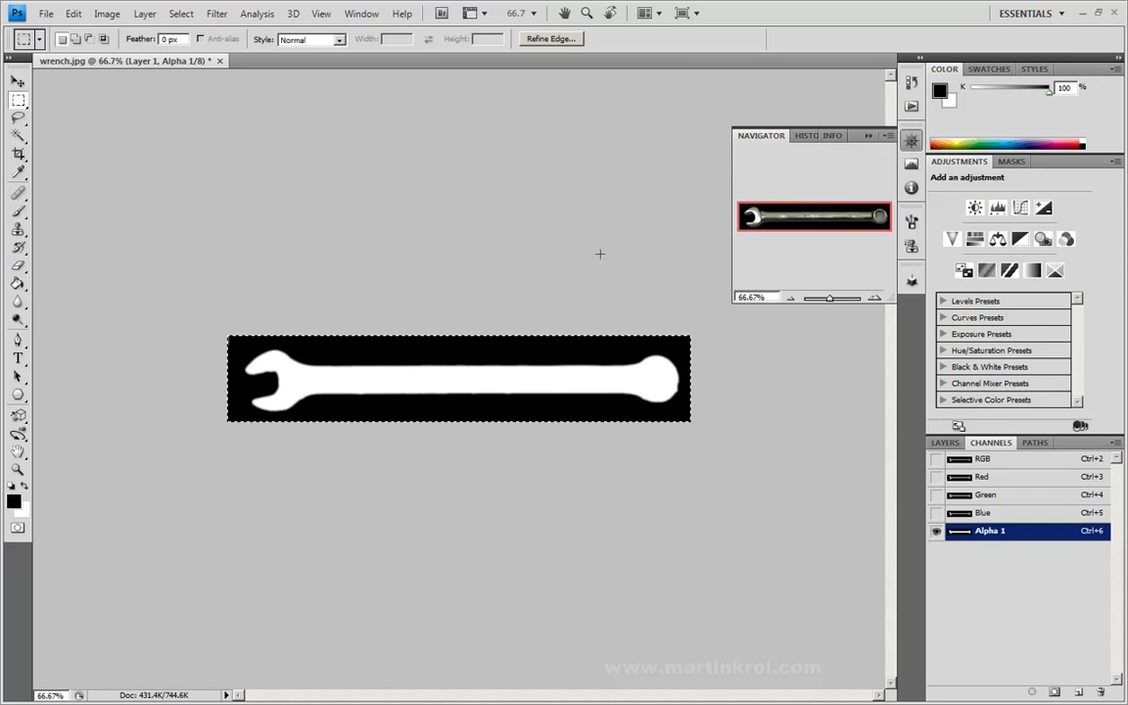
left_click(513, 469)
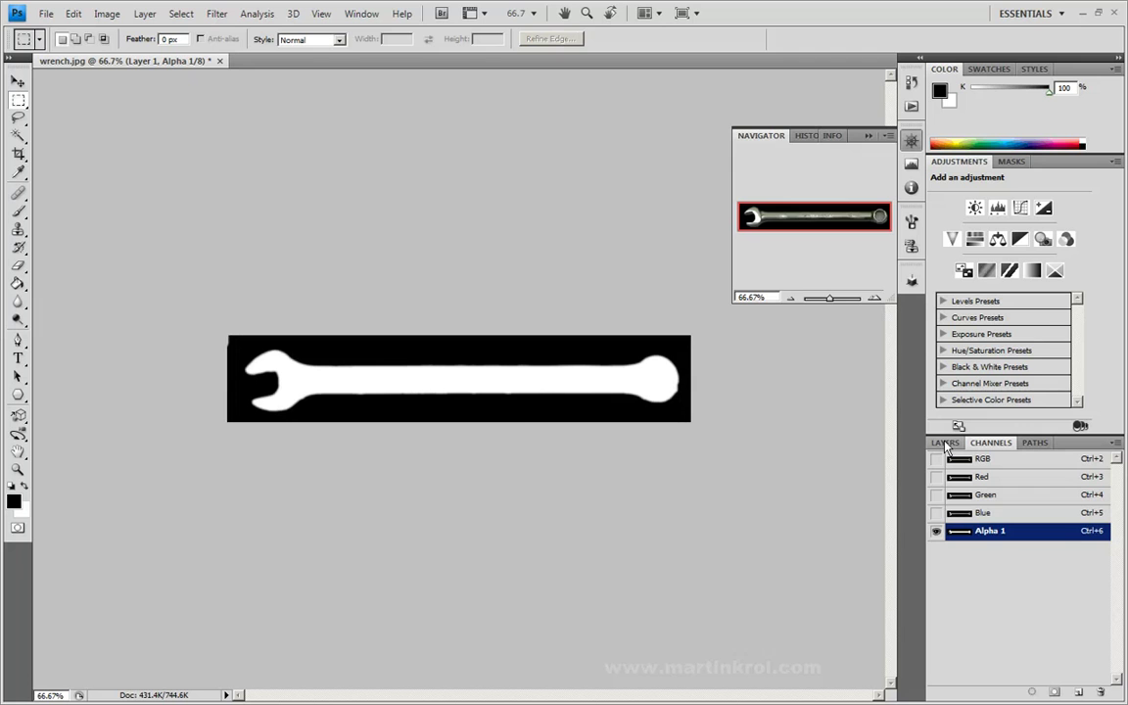
left_click(984, 458)
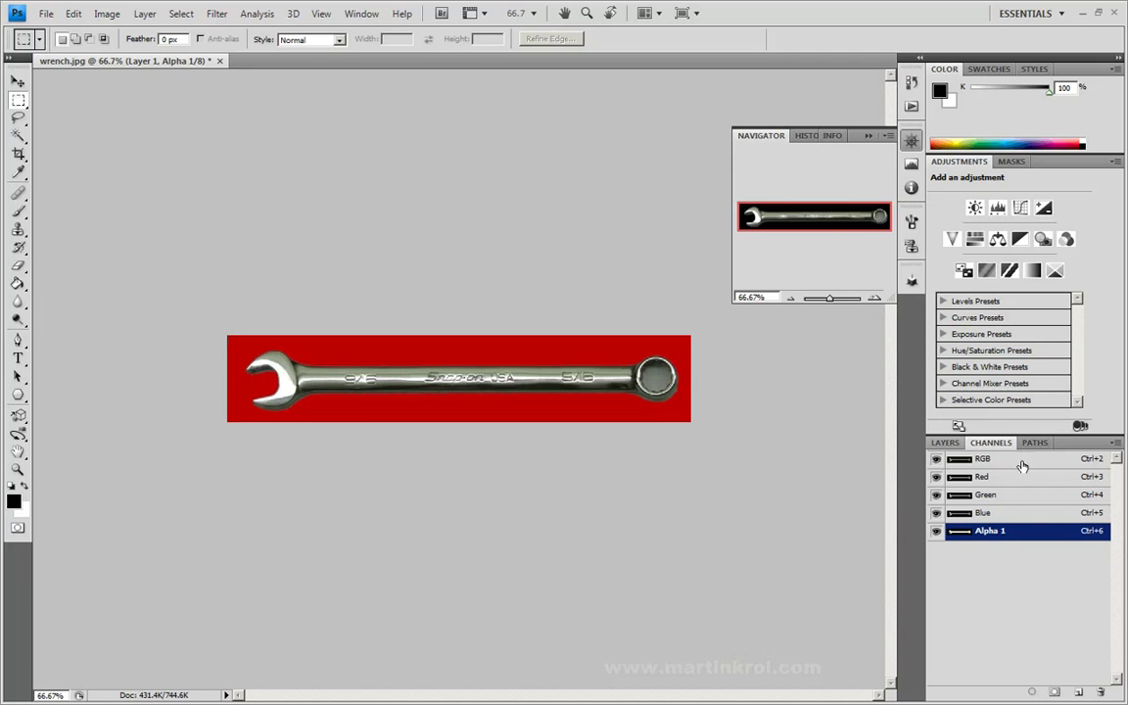
left_click(944, 443)
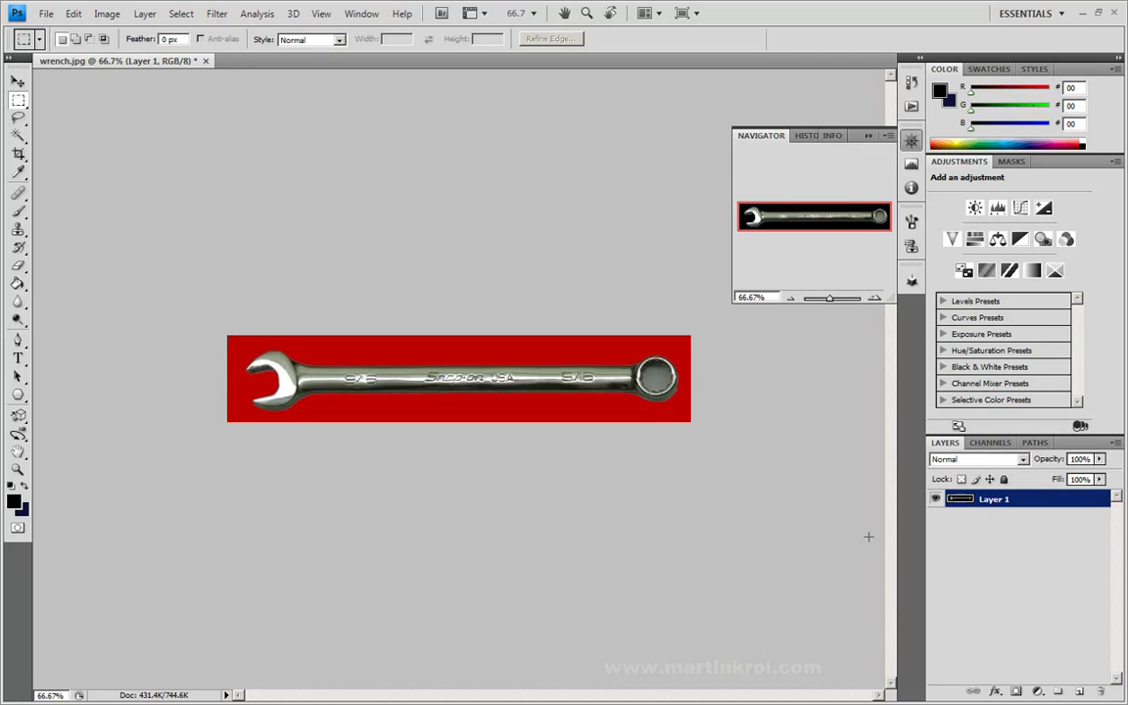
Start saving a copy of the wrench image on the 500G:Work (E:) drive, naming the file wrench_imageplane
left_click(46, 15)
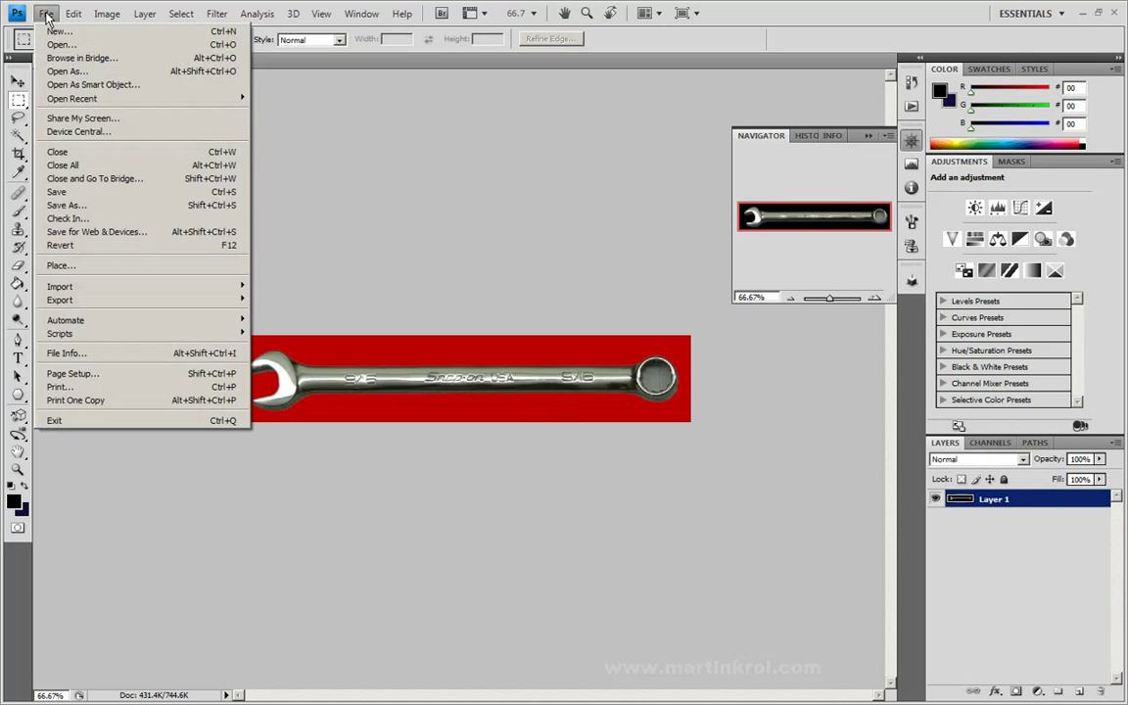
left_click(84, 211)
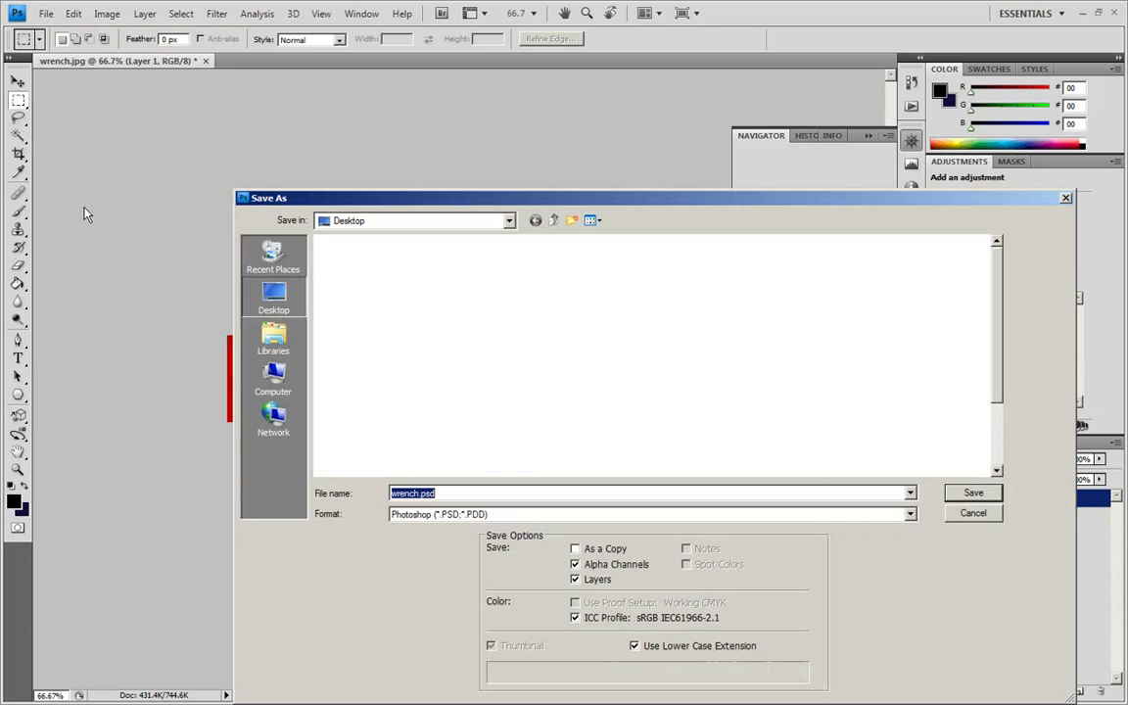
left_click_drag(607, 202, 547, 167)
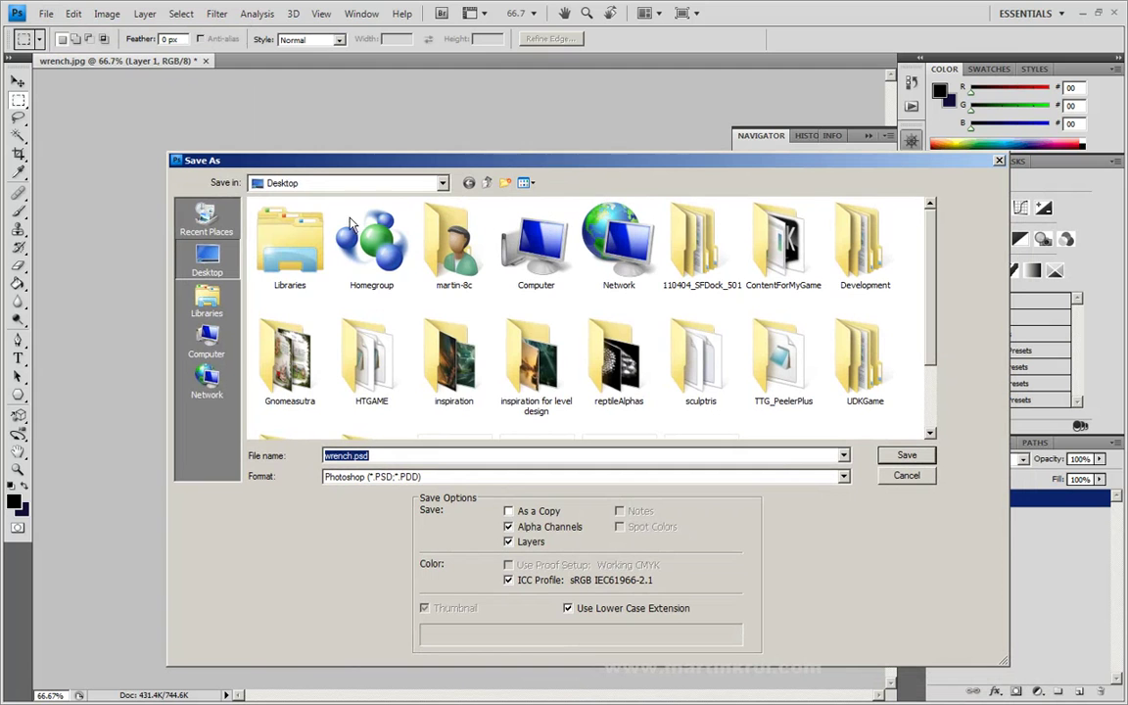
left_click(208, 341)
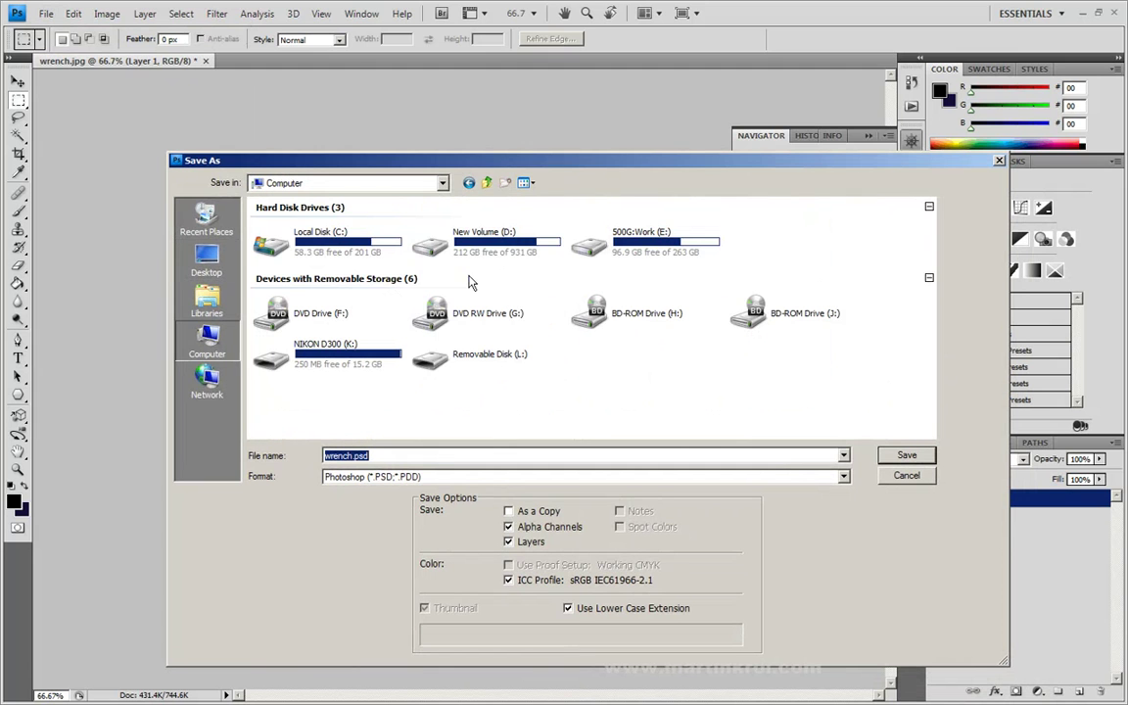
double_click(641, 240)
double_click(388, 457)
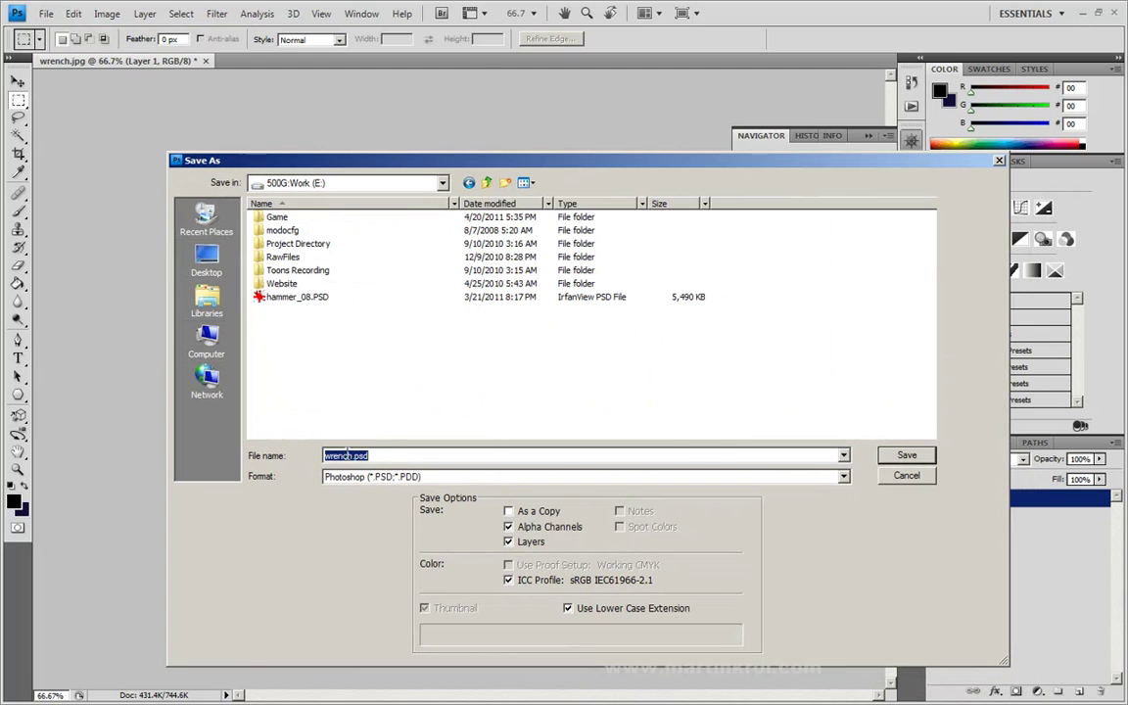
left_click_drag(353, 456, 311, 456)
type("wre")
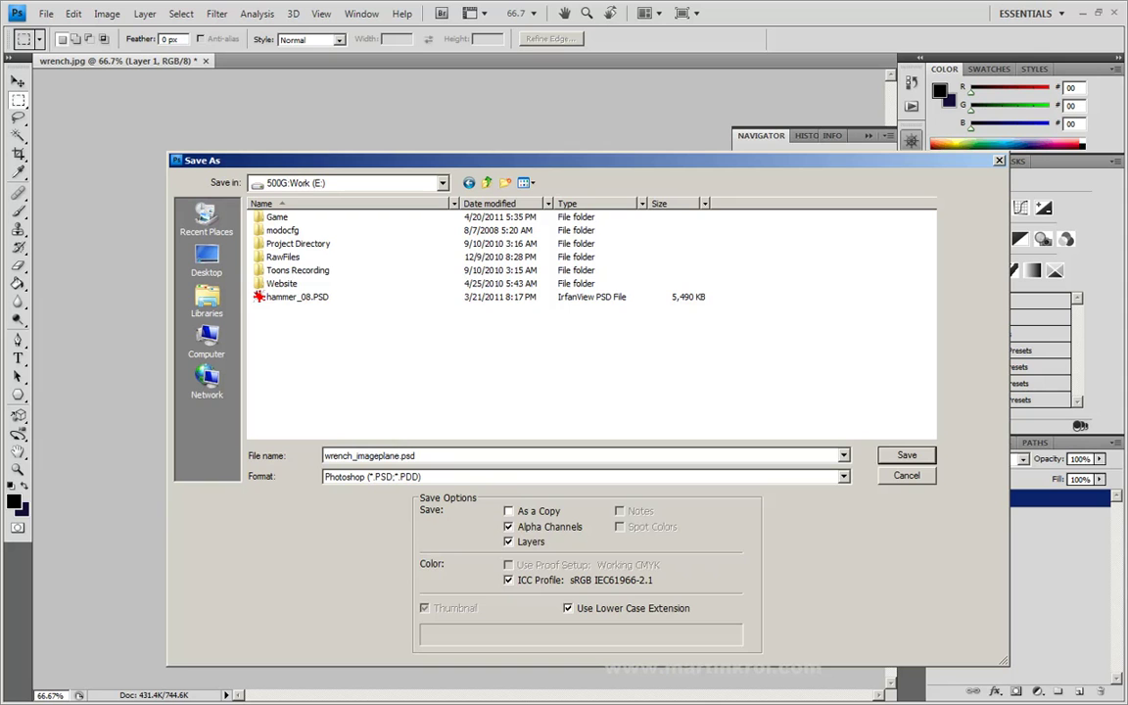
Save the file in Targa format with alpha channels included, at 32 bits/pixel
left_click(509, 476)
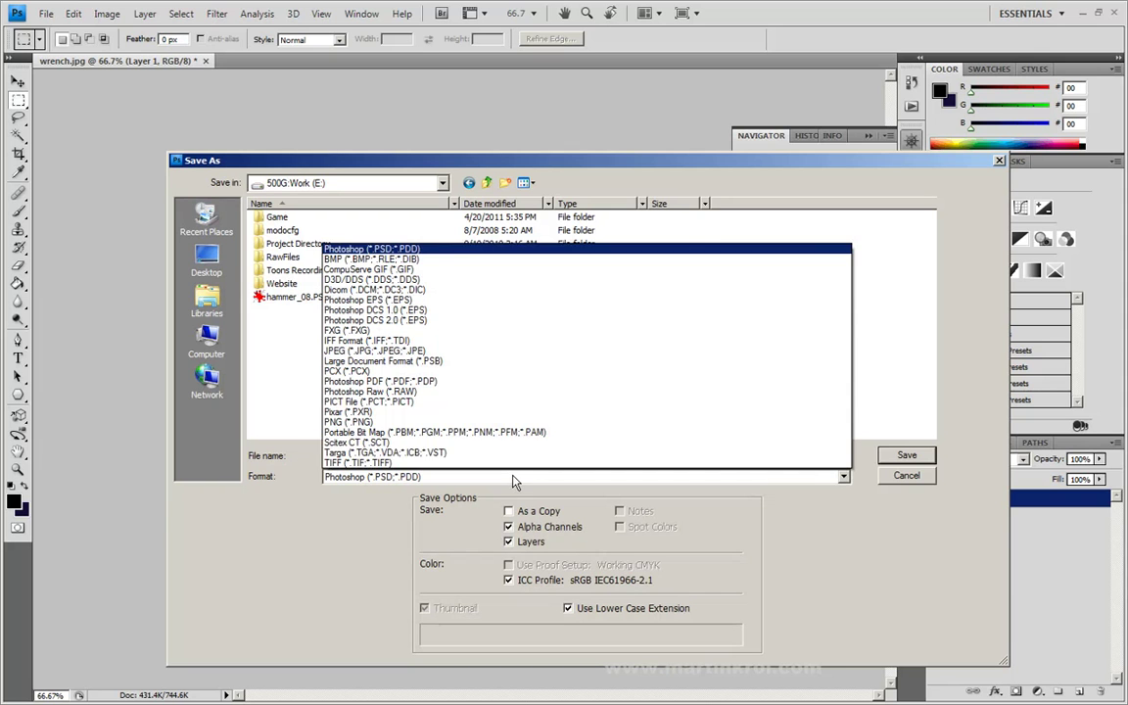
left_click(344, 453)
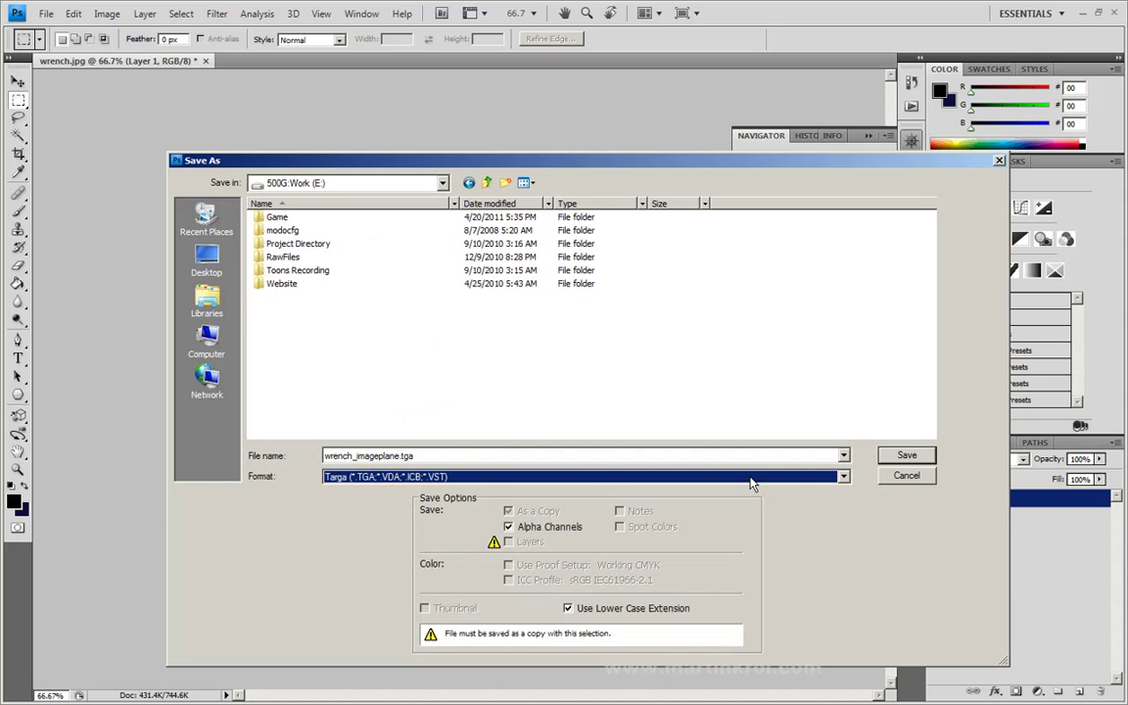
left_click(916, 458)
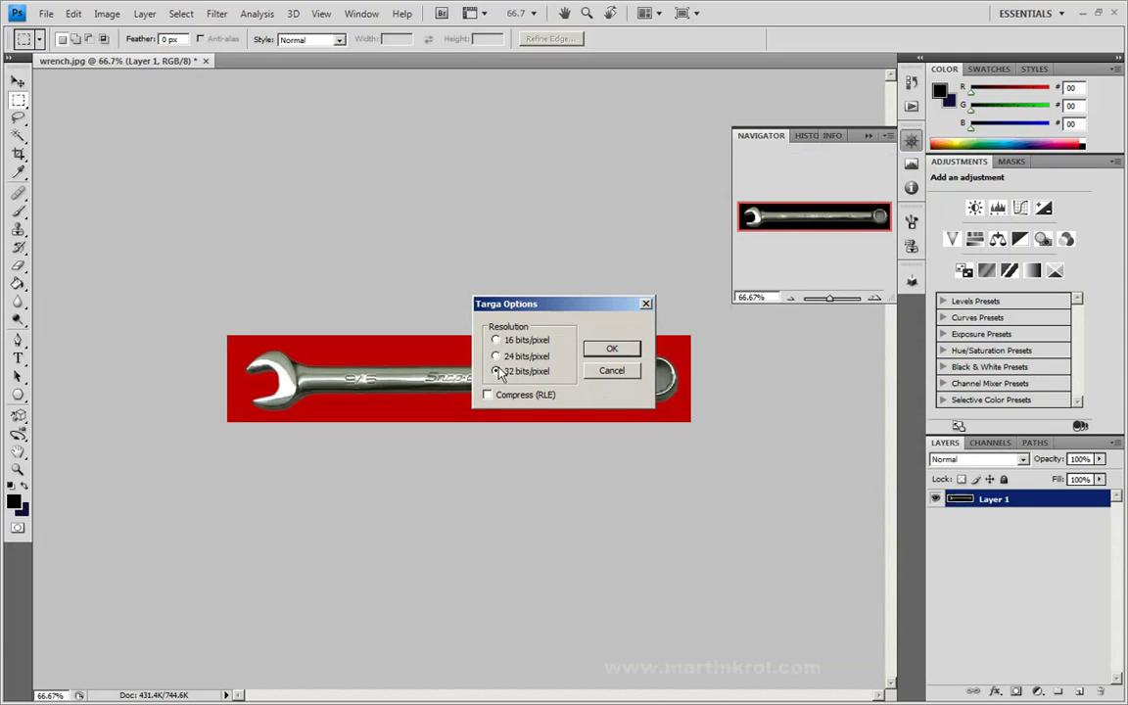
left_click(614, 350)
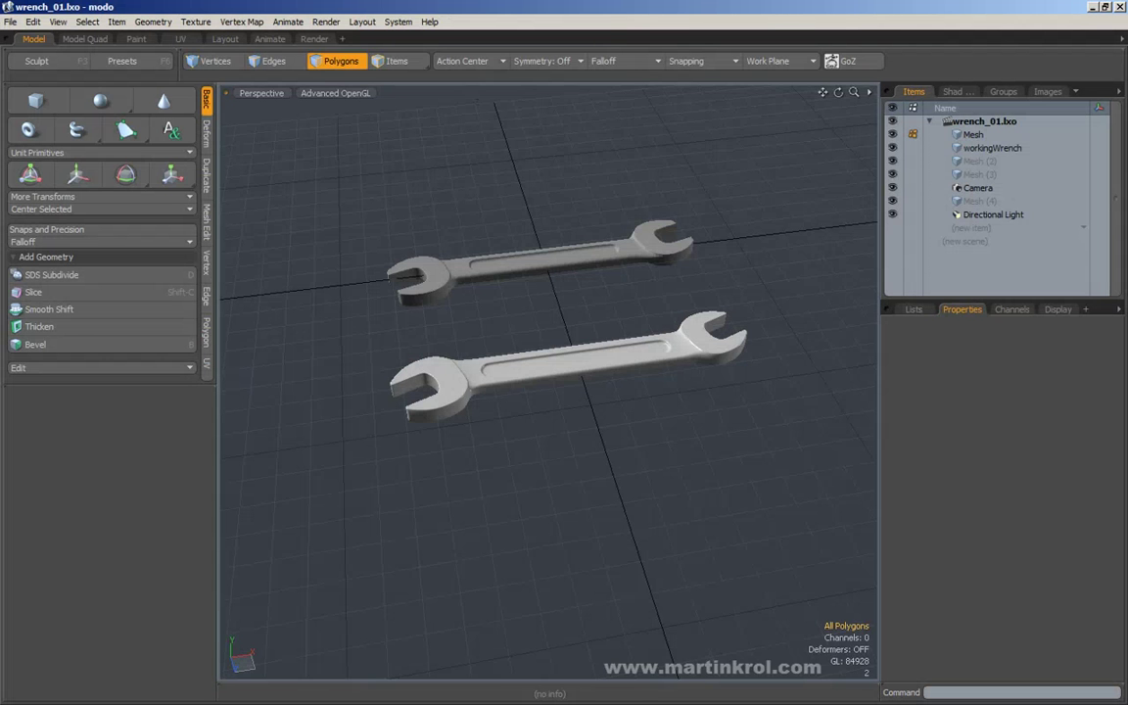
Switch to modo and add a Backdrop Item to the wrench_01.lxo scene
mouse_move(561, 485)
left_mouse_down("alt")
mouse_move(589, 426)
mouse_move(564, 501)
left_mouse_up("alt")
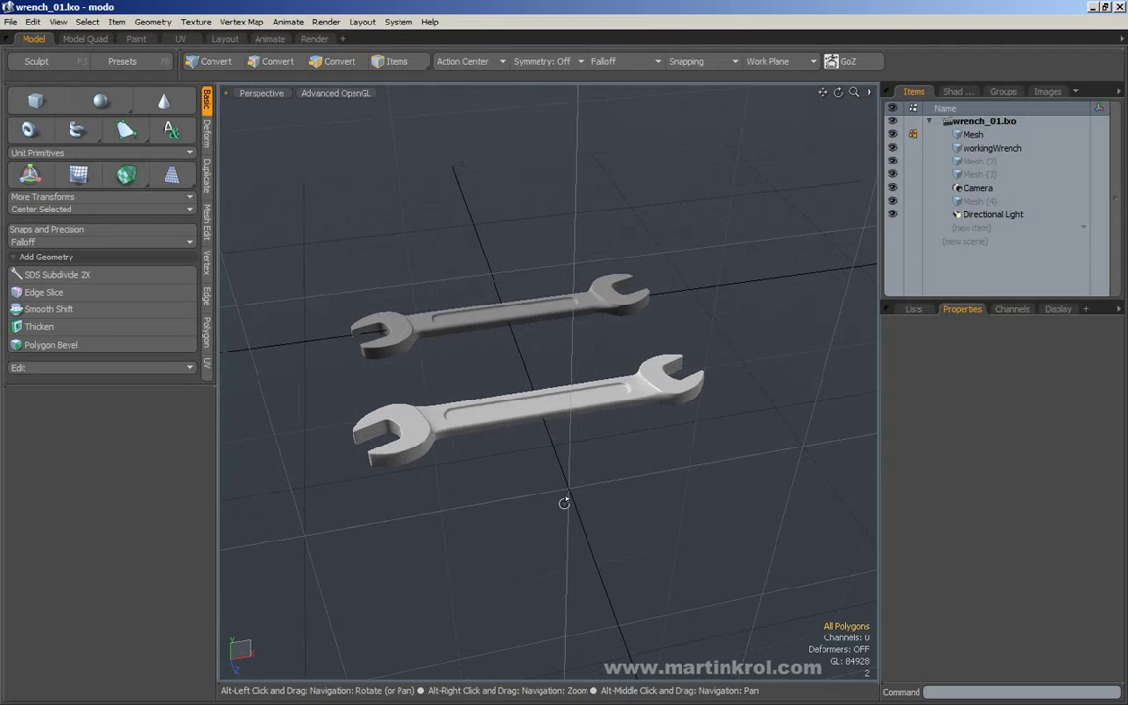
left_click_drag(652, 304, 684, 274, "alt")
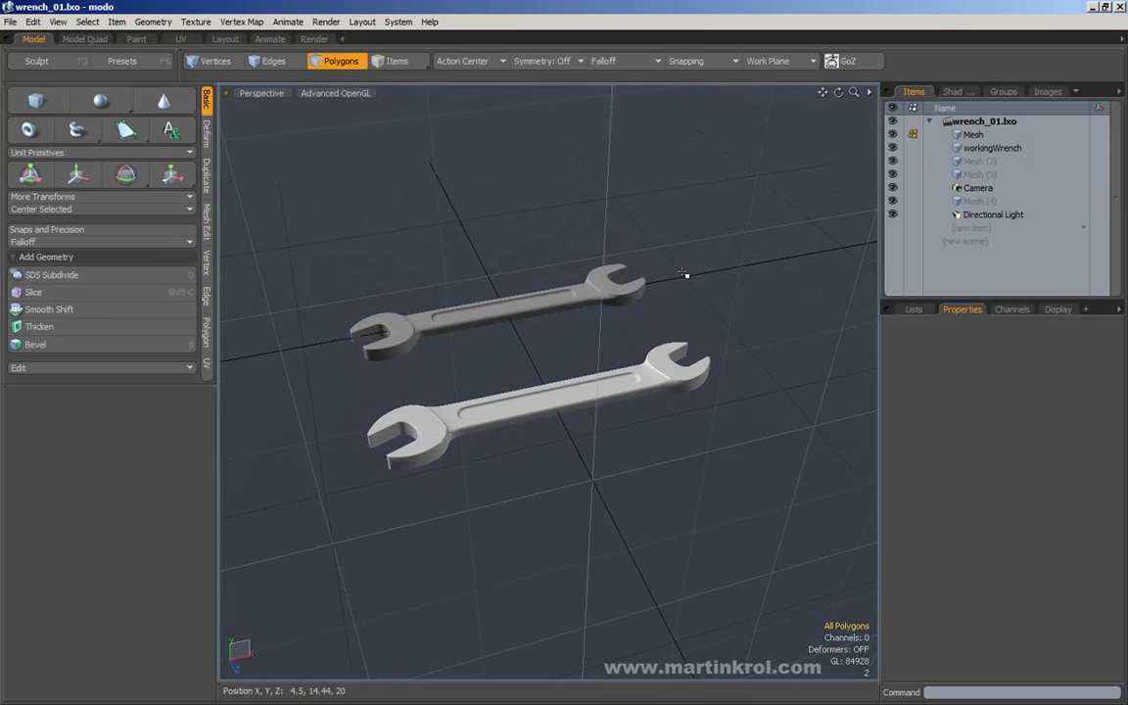
left_click_drag(618, 243, 705, 235, "alt")
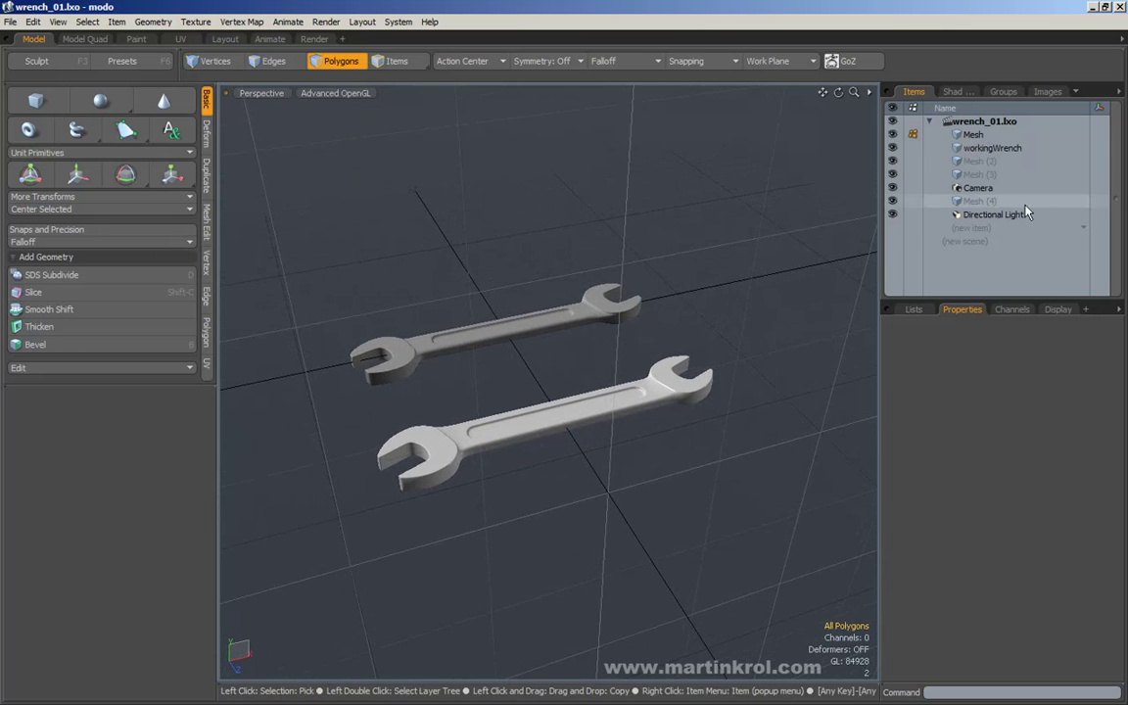
left_click(971, 231)
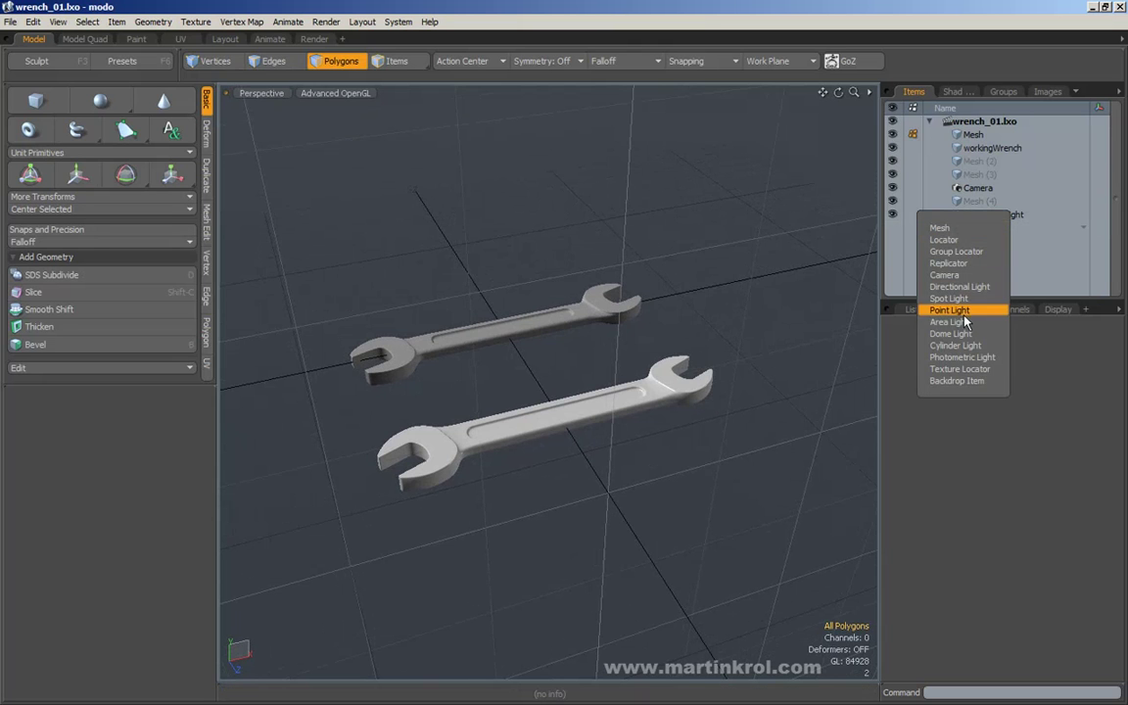
left_click(959, 380)
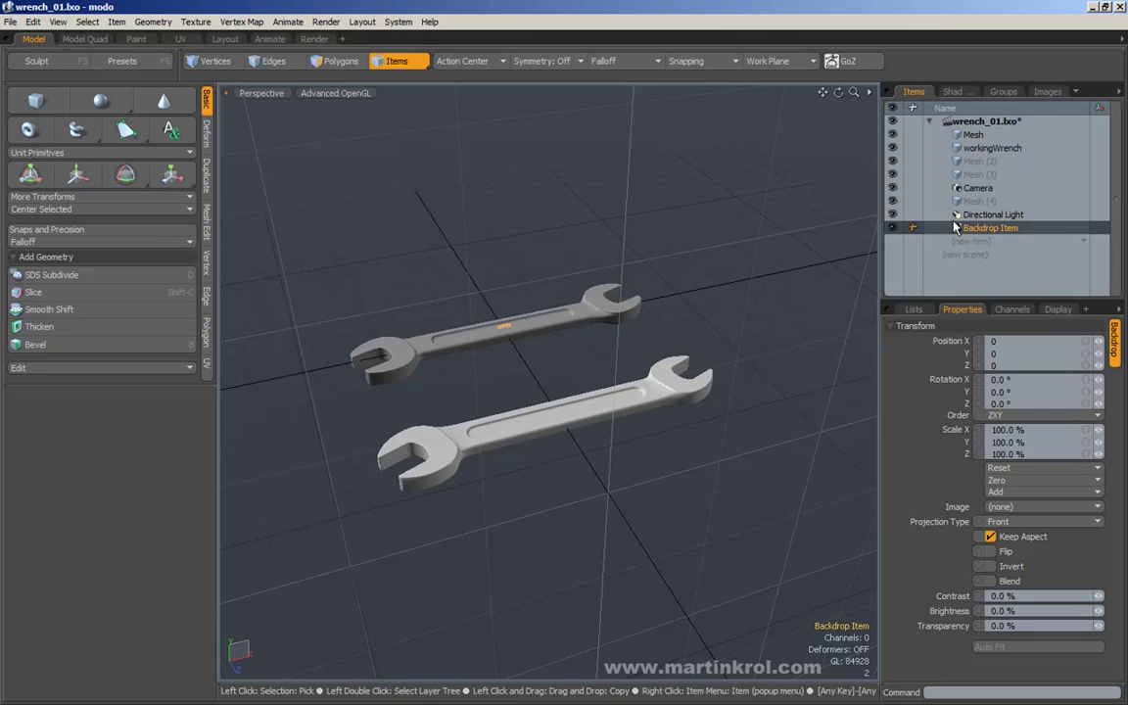
Hide the workingWrench mesh so the new backdrop at the origin is unobstructed
left_click_drag(587, 293, 621, 334, "alt")
scroll(589, 322, "up", 5)
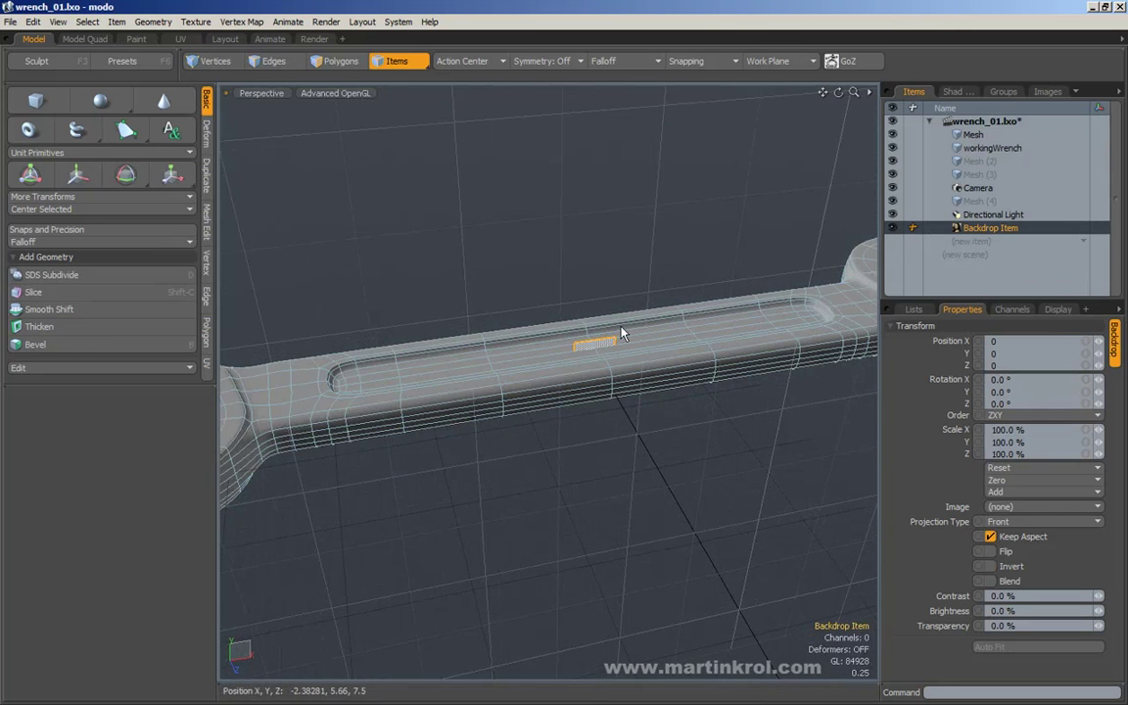
scroll(675, 396, "down", 5, "alt")
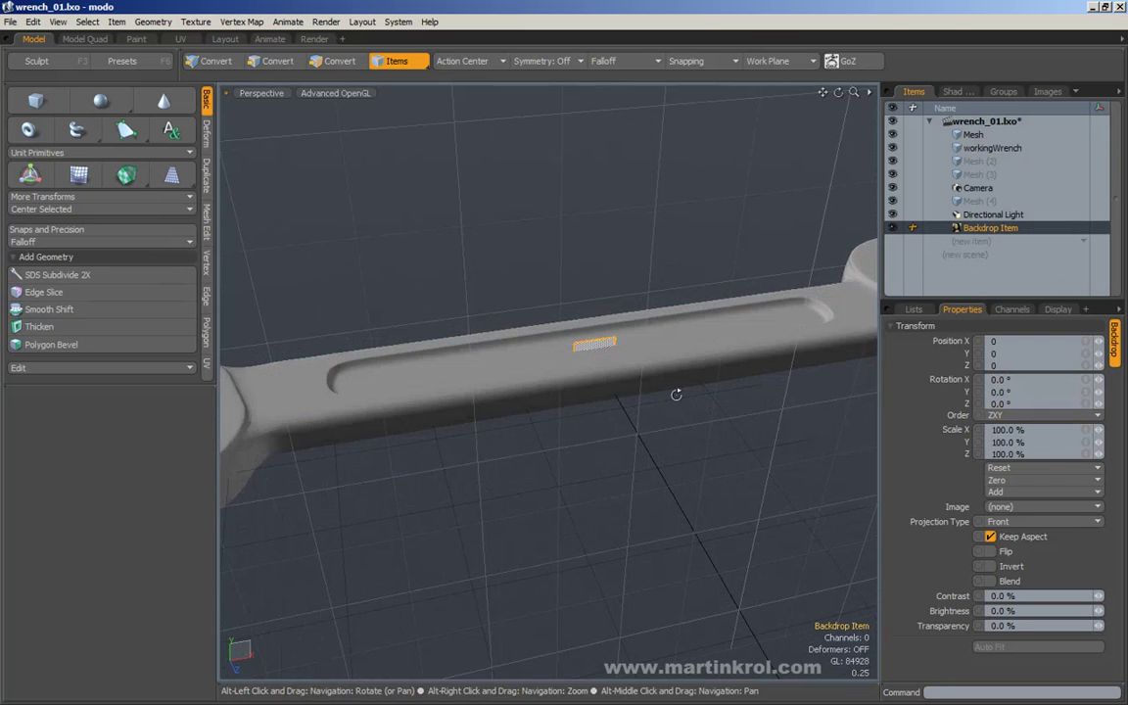
left_click_drag(657, 359, 899, 152, "alt")
left_click(891, 135)
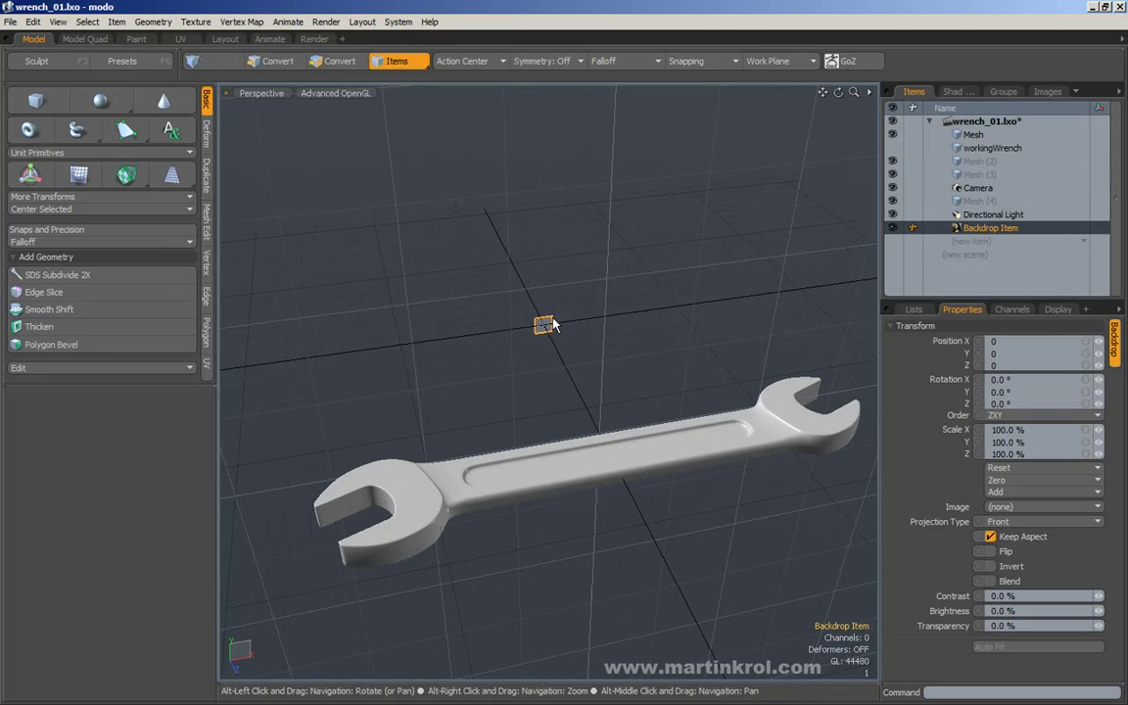
left_click_drag(545, 286, 674, 365, "alt")
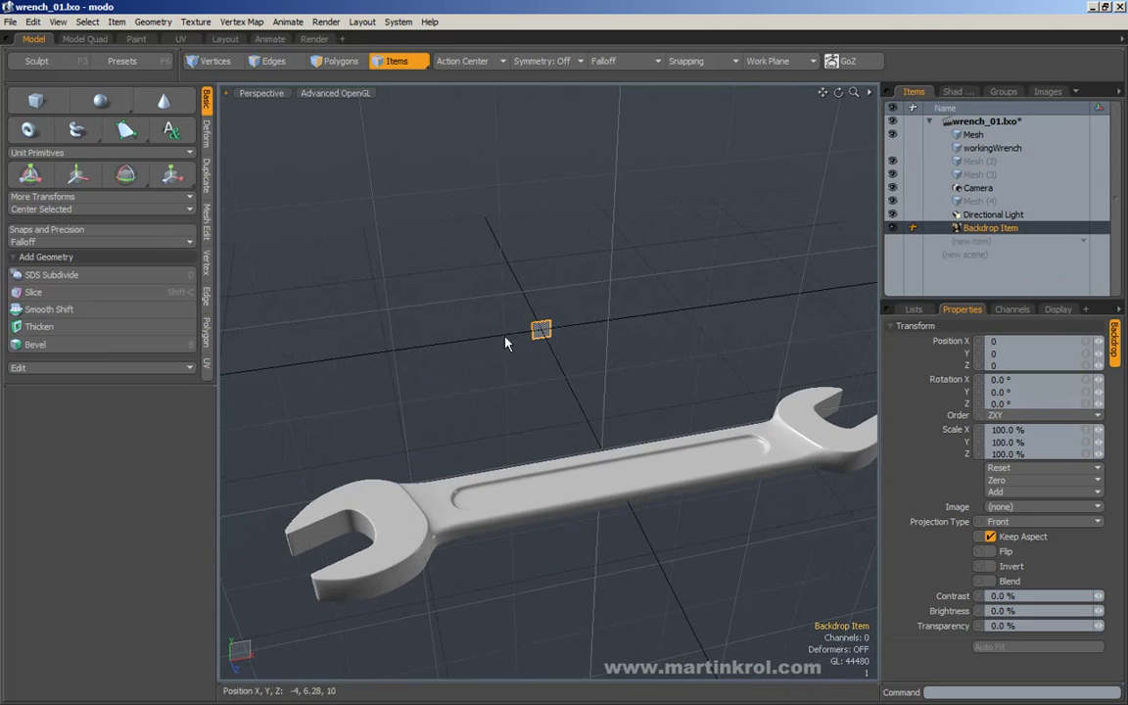
left_click_drag(636, 333, 682, 349, "alt")
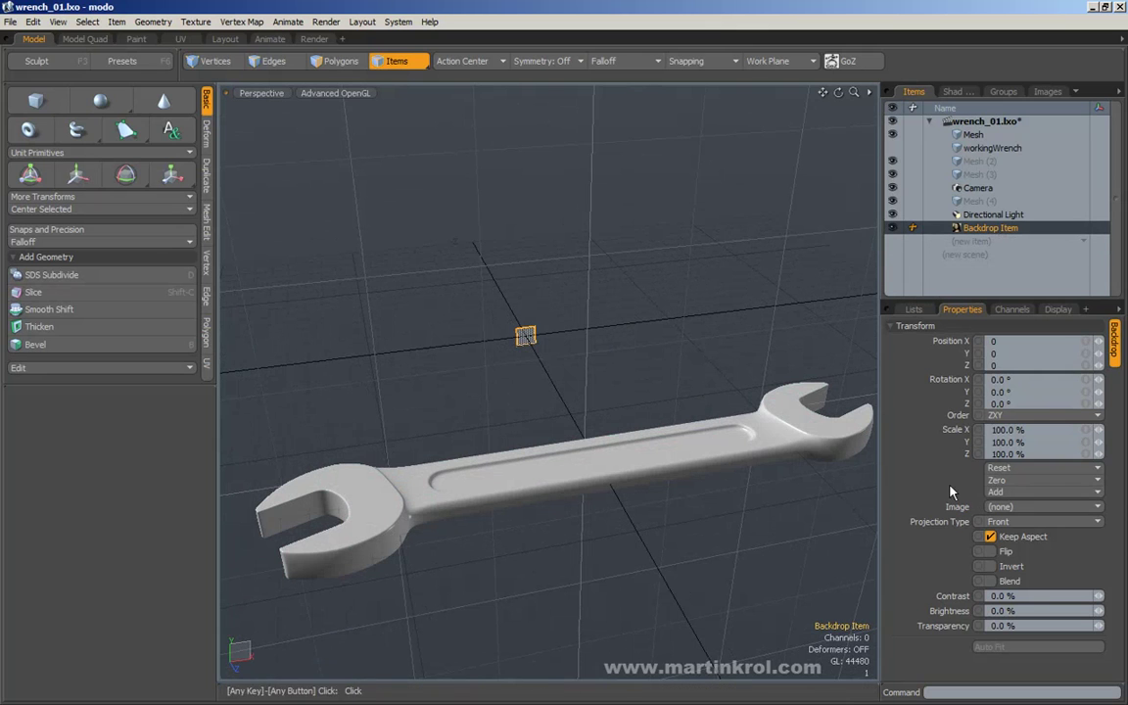
Load wrench_imageplane.tga from the 500G:Work (E:) drive as the backdrop's image
left_click(1018, 507)
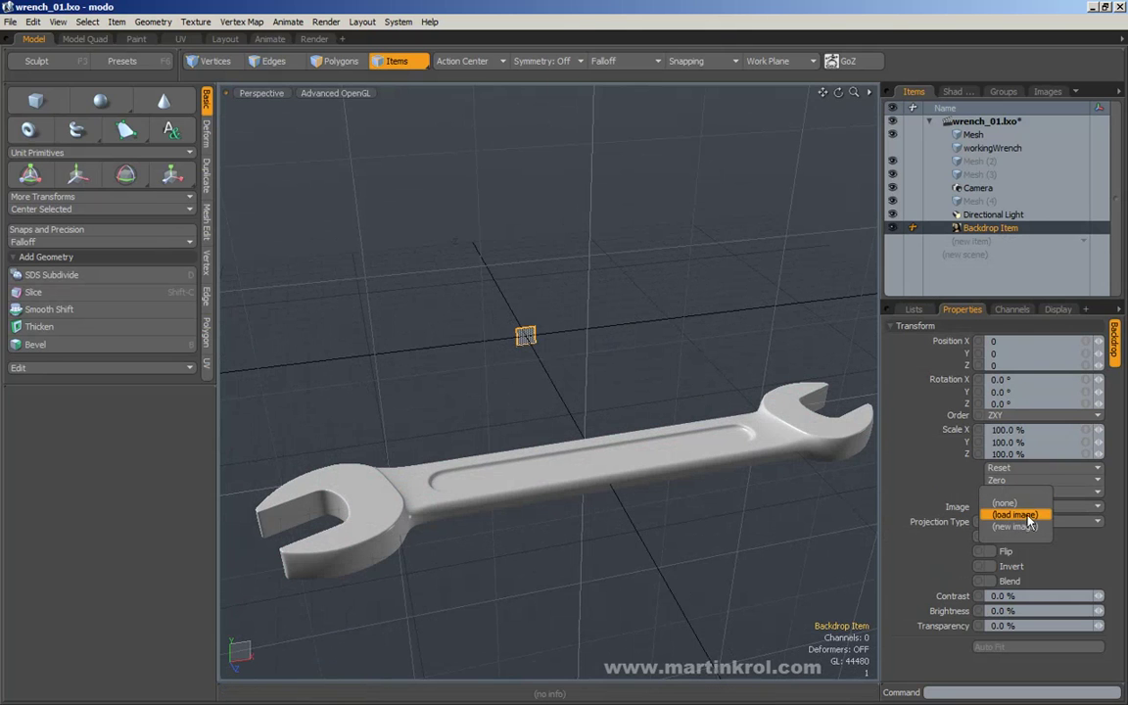
left_click(1018, 515)
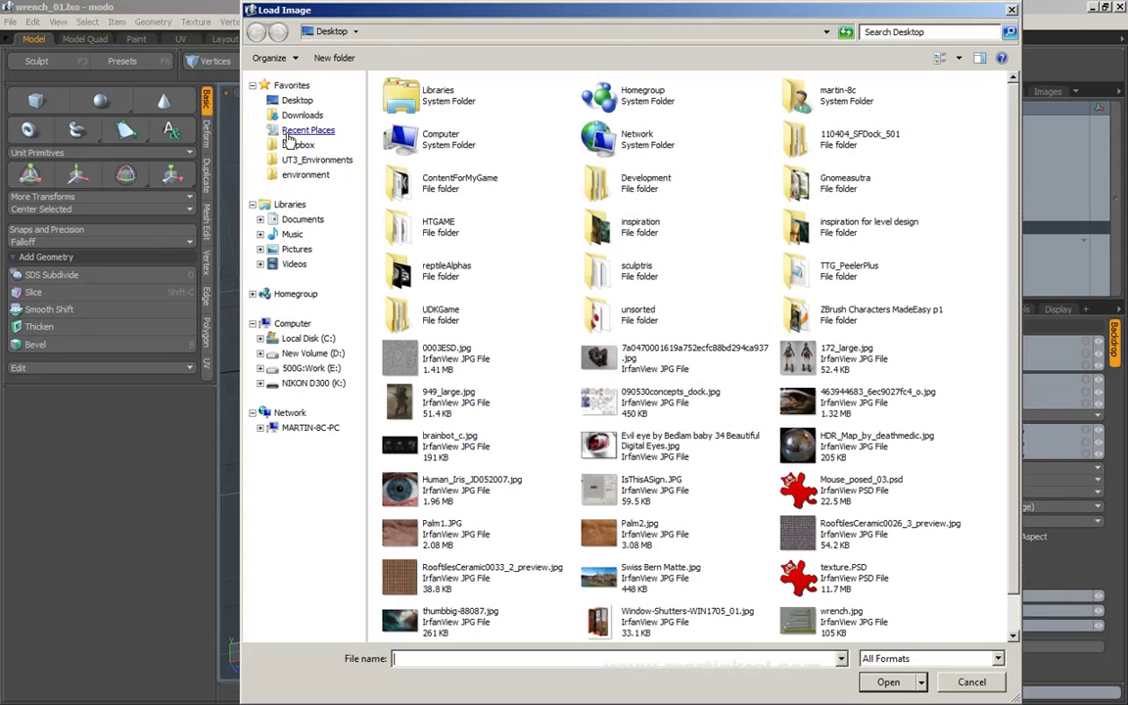
left_click(296, 100)
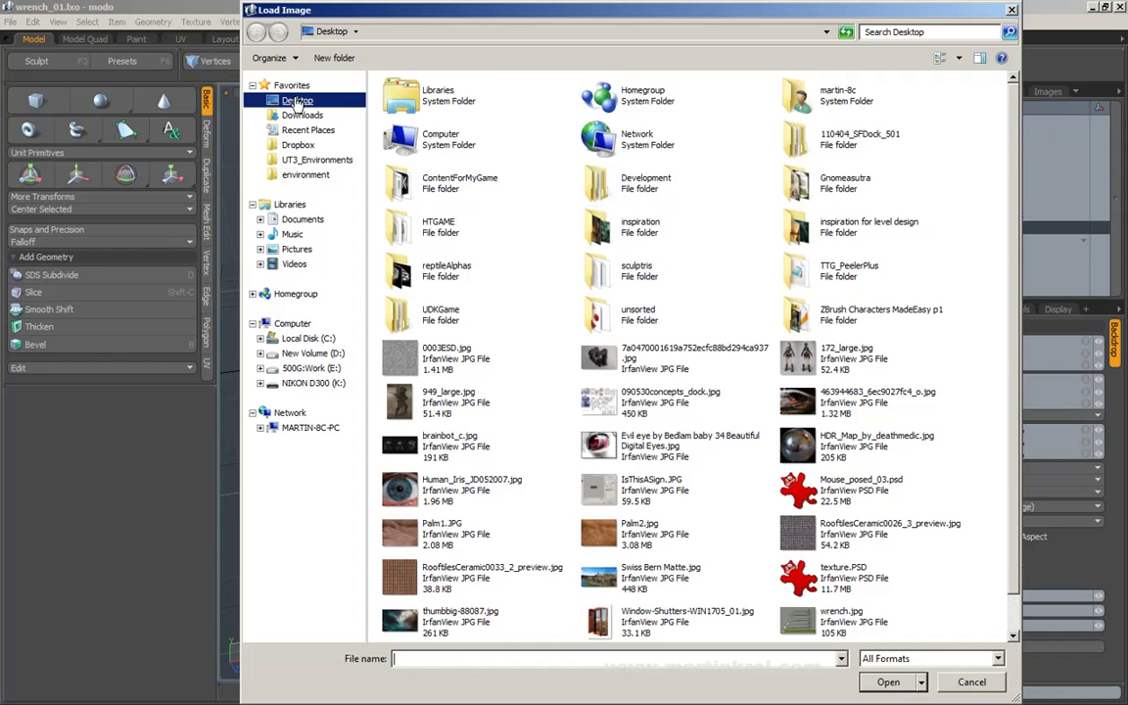
left_click(306, 353)
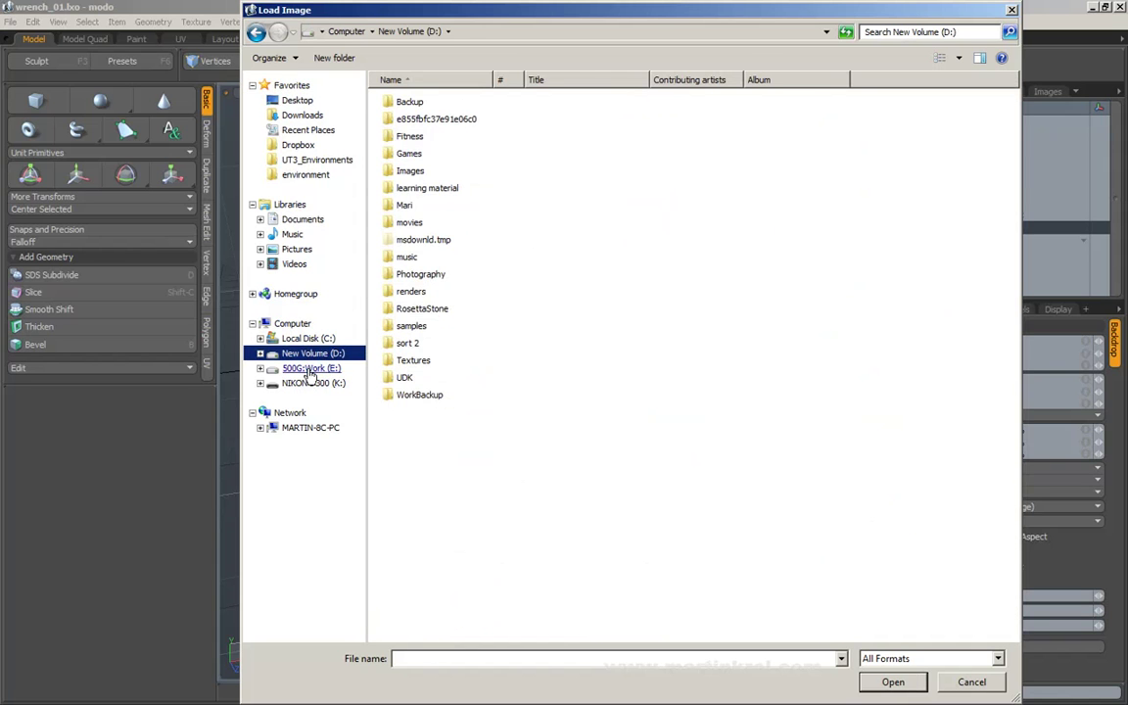
left_click(309, 369)
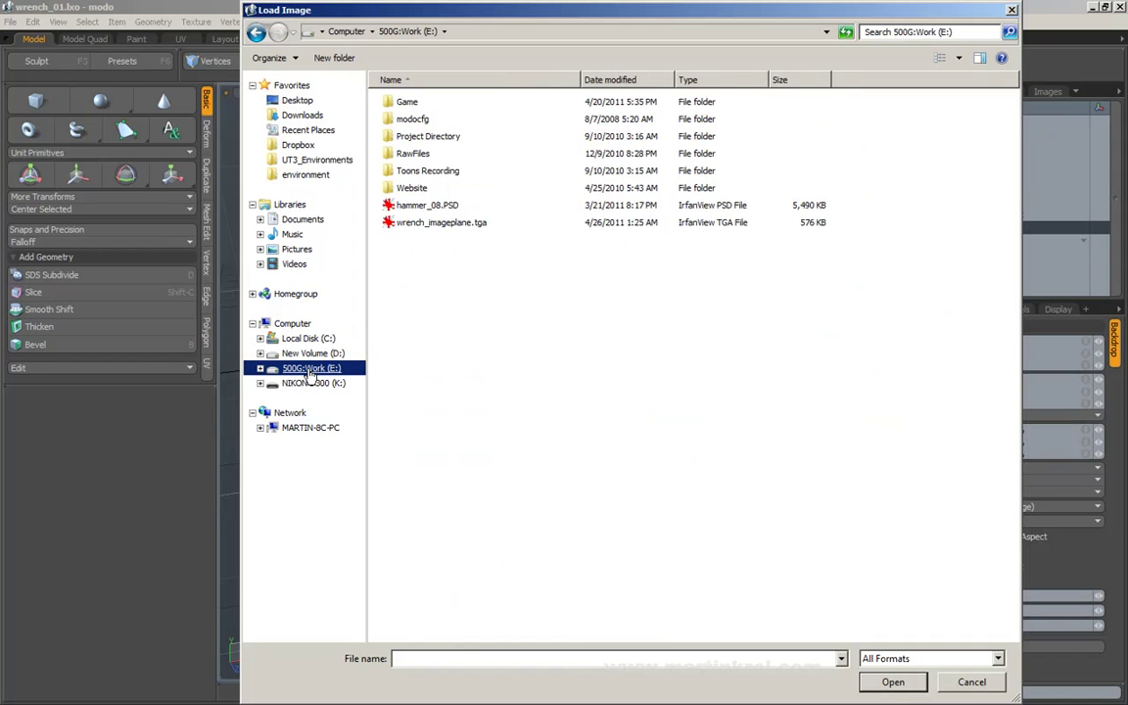
left_click(436, 226)
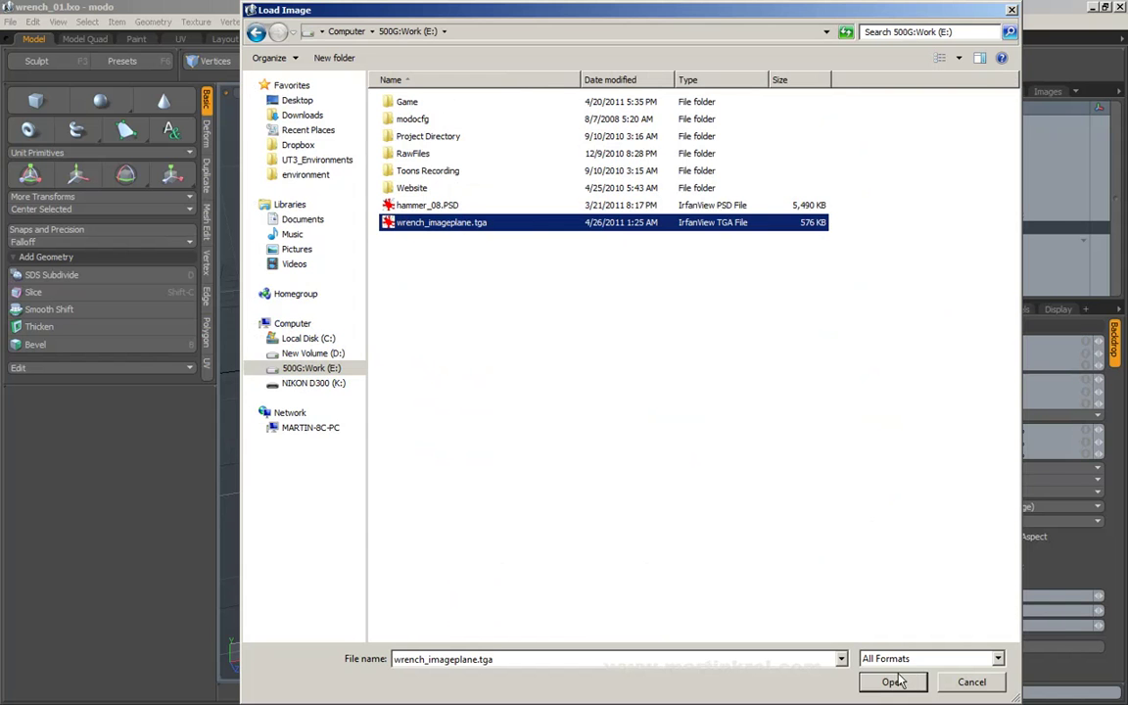
left_click(886, 682)
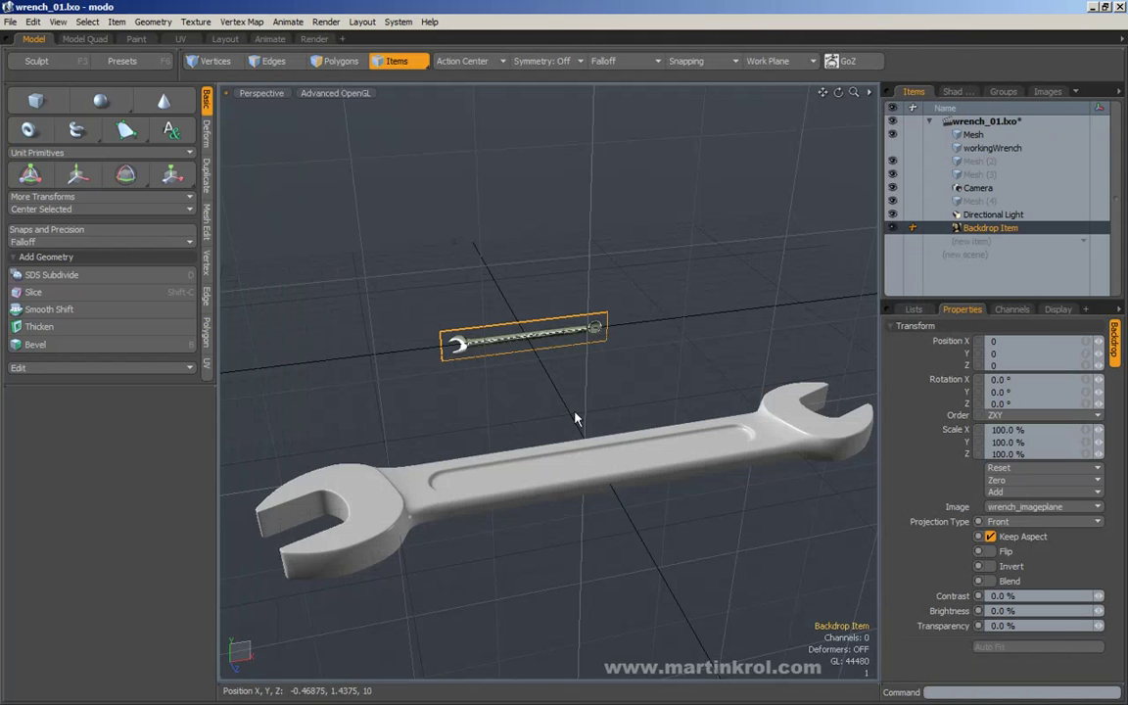
Examine the wrench backdrop's transparency from several angles and review the source image's Alpha 1 channel in Photoshop
left_click(543, 360)
left_click_drag(625, 410, 629, 358, "alt")
right_click_drag(630, 357, 599, 292, "alt")
left_click_drag(599, 292, 520, 367, "alt")
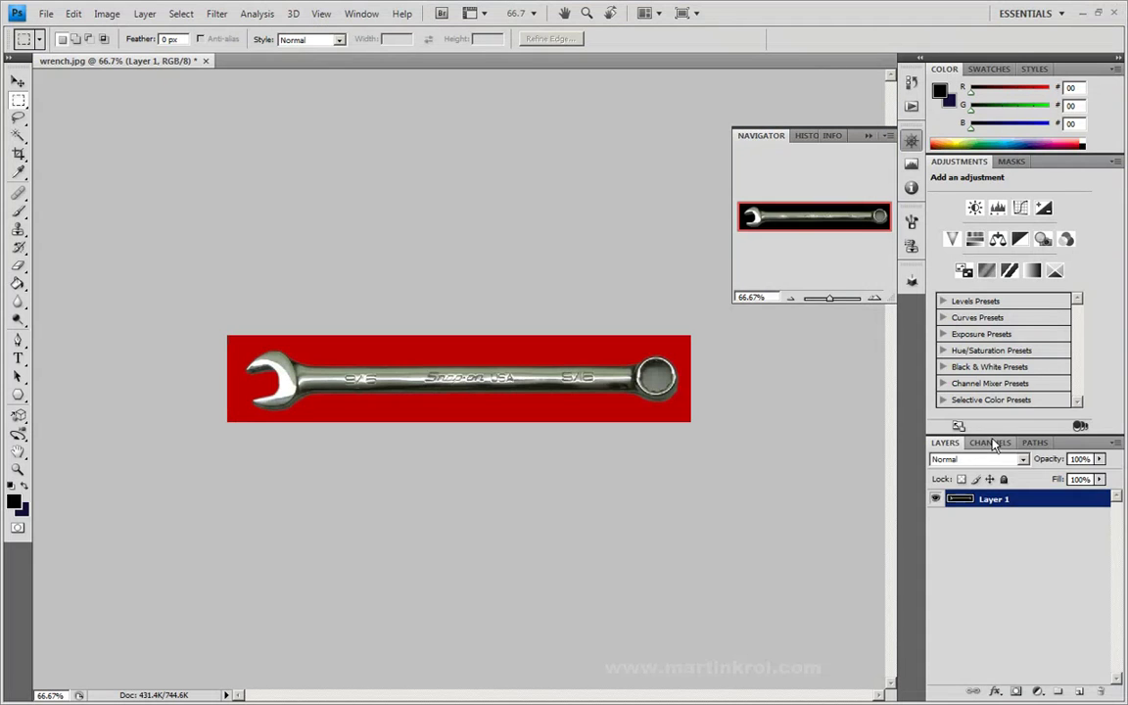
left_click(991, 443)
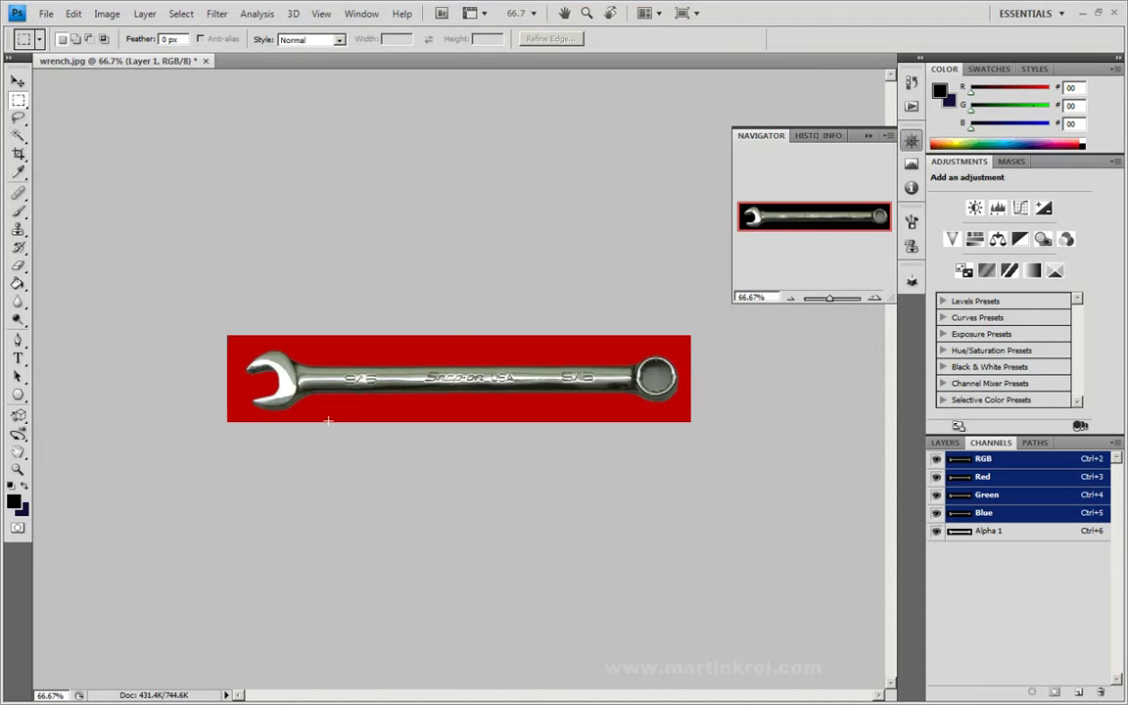
left_click(1083, 15)
Return to modo and set the Backdrop Item's projection type to Top
left_click_drag(569, 322, 692, 305, "alt")
left_click(984, 228)
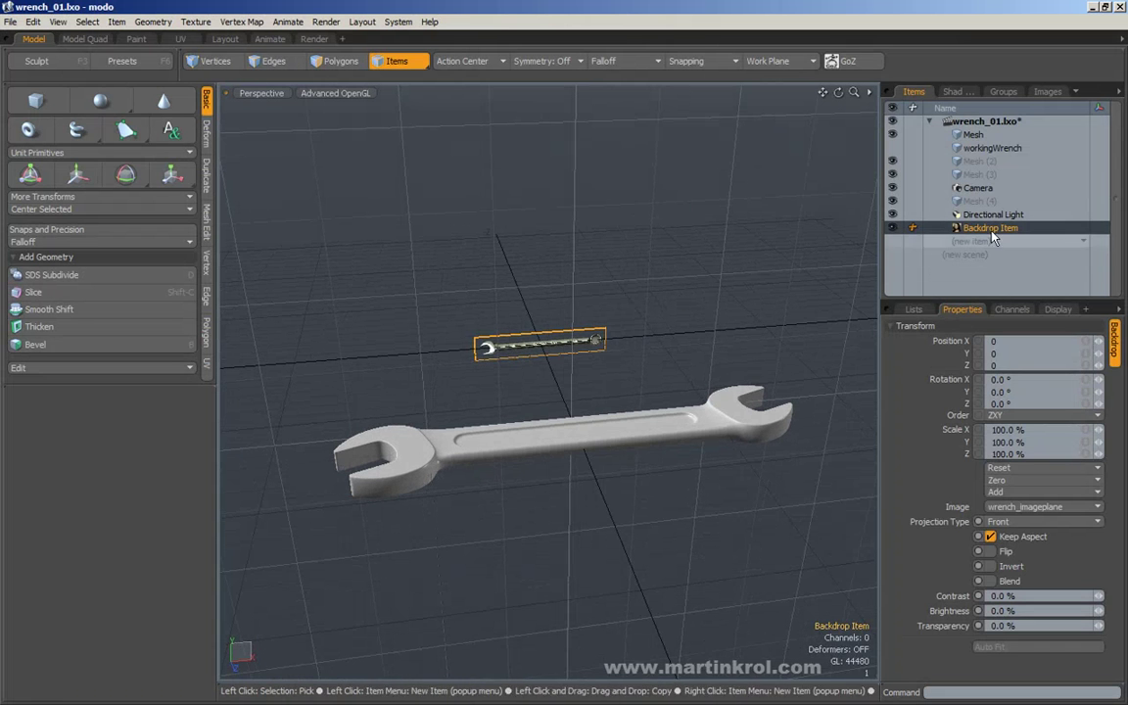
left_click_drag(737, 429, 648, 370, "alt")
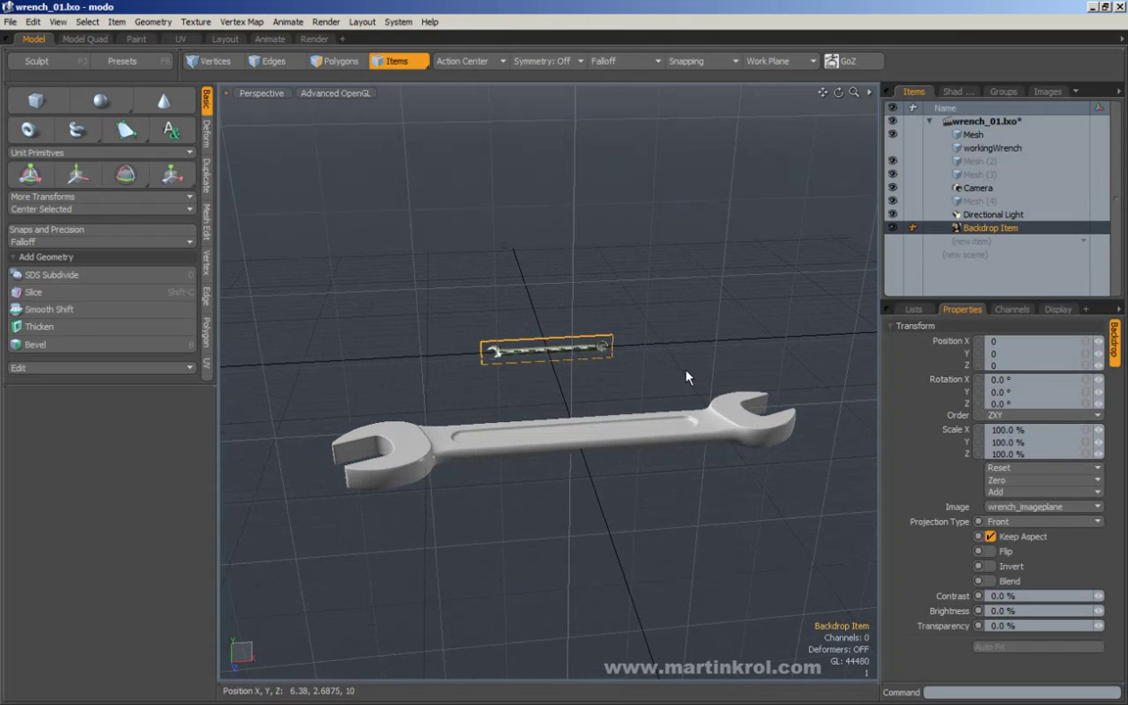
left_click(1023, 520)
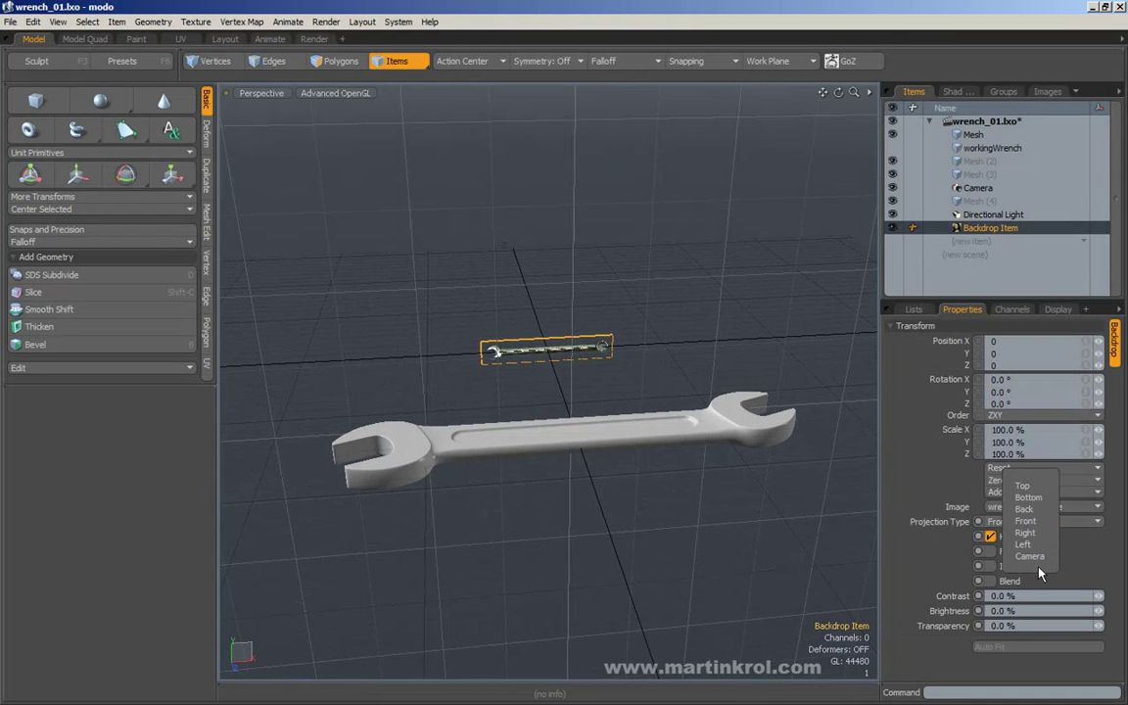
left_click(1023, 487)
left_click_drag(617, 303, 613, 400, "alt")
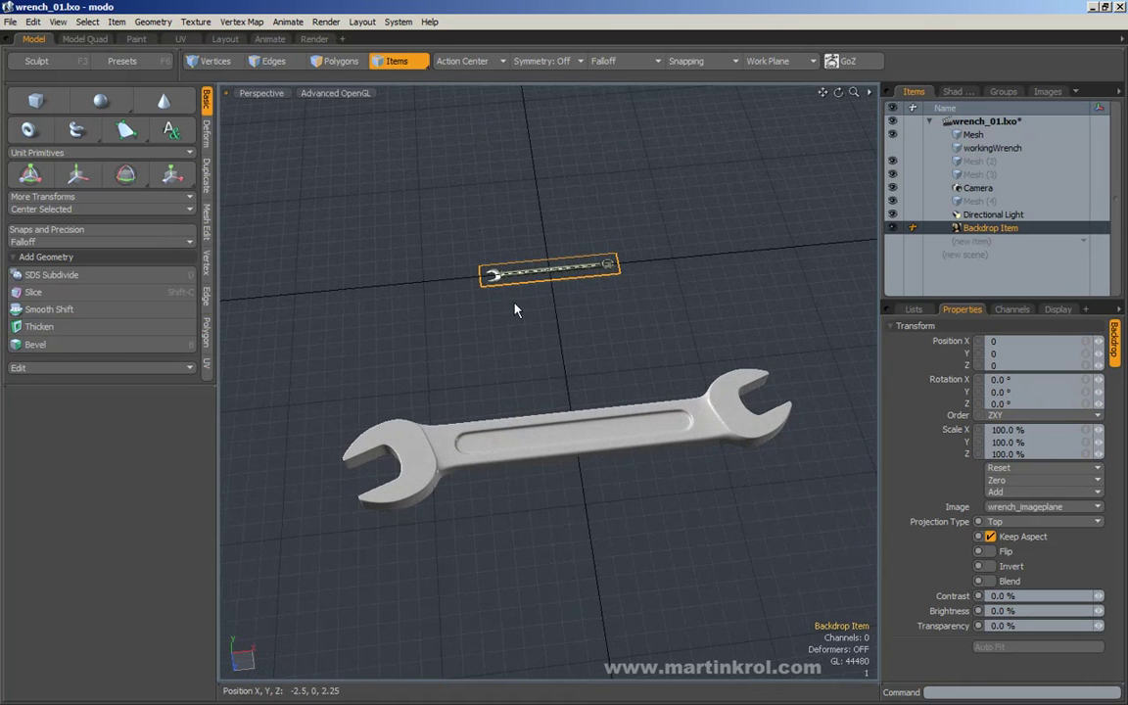
left_click_drag(649, 348, 639, 370, "alt")
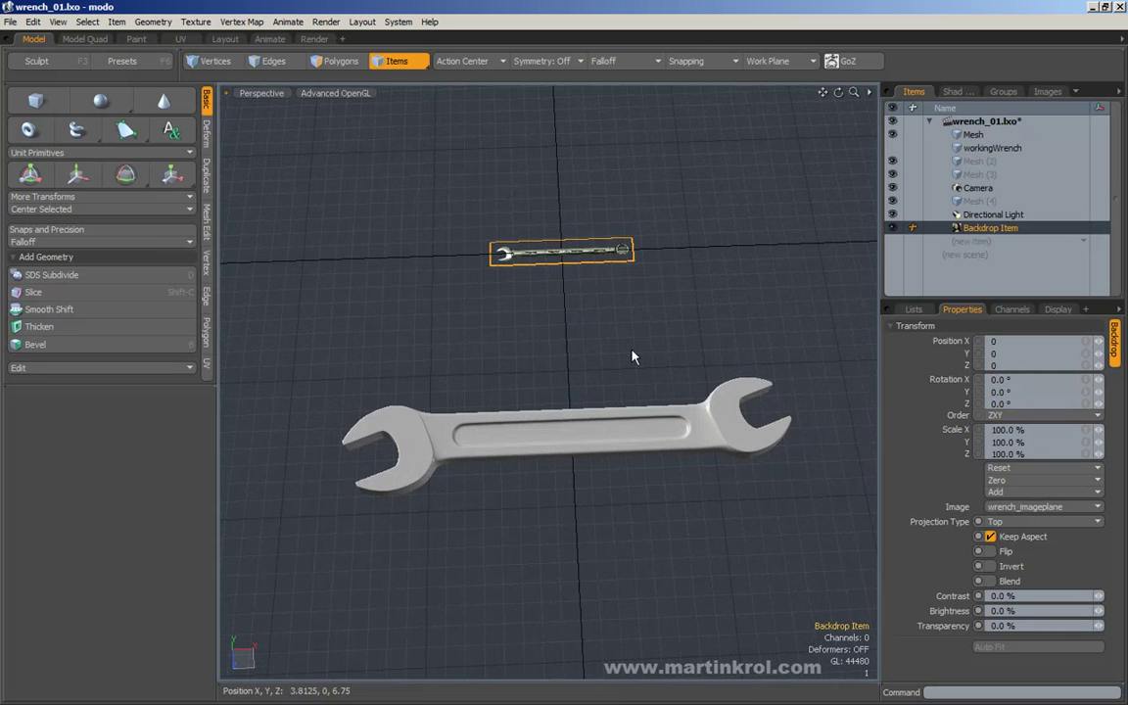
left_click_drag(579, 325, 432, 208, "alt")
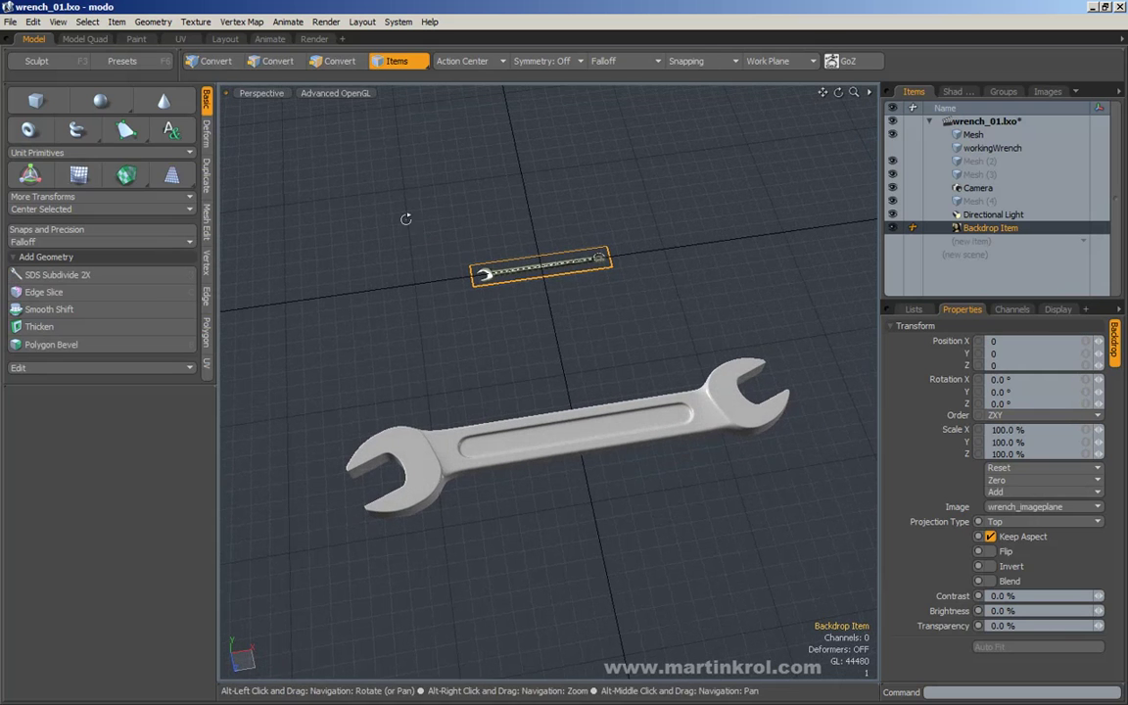
Switch the viewport from Perspective to Top with both the backdrop and the wrench model in view
left_click(257, 93)
left_click(235, 20)
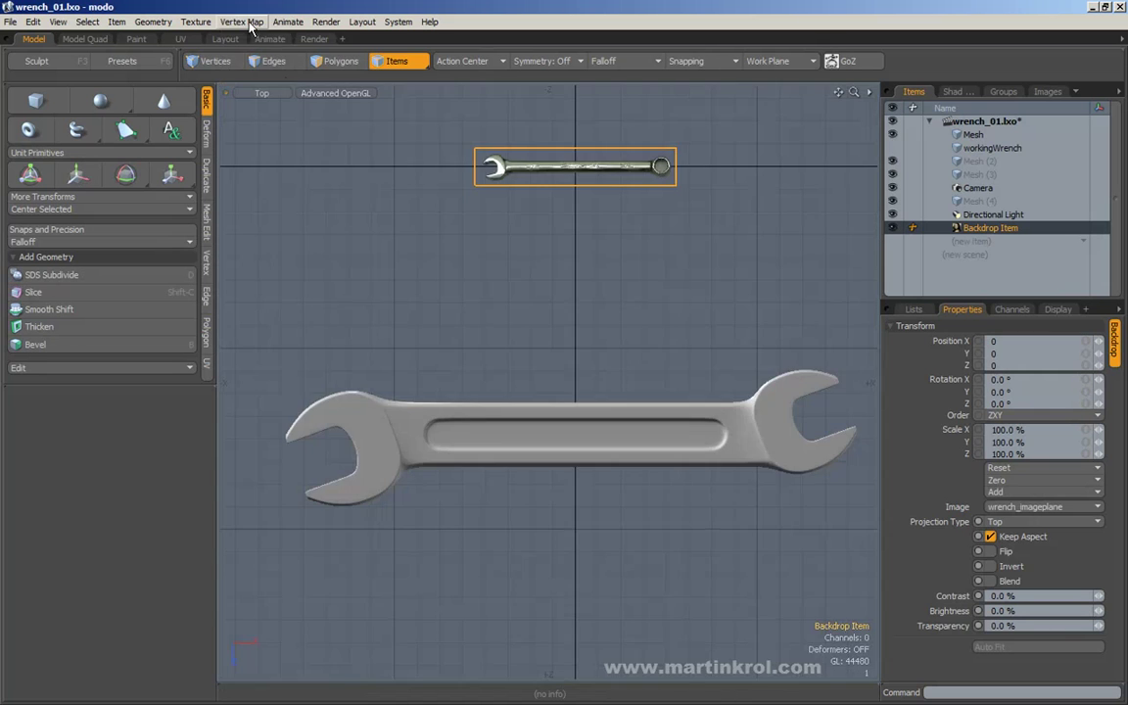
scroll(575, 235, "down", 2)
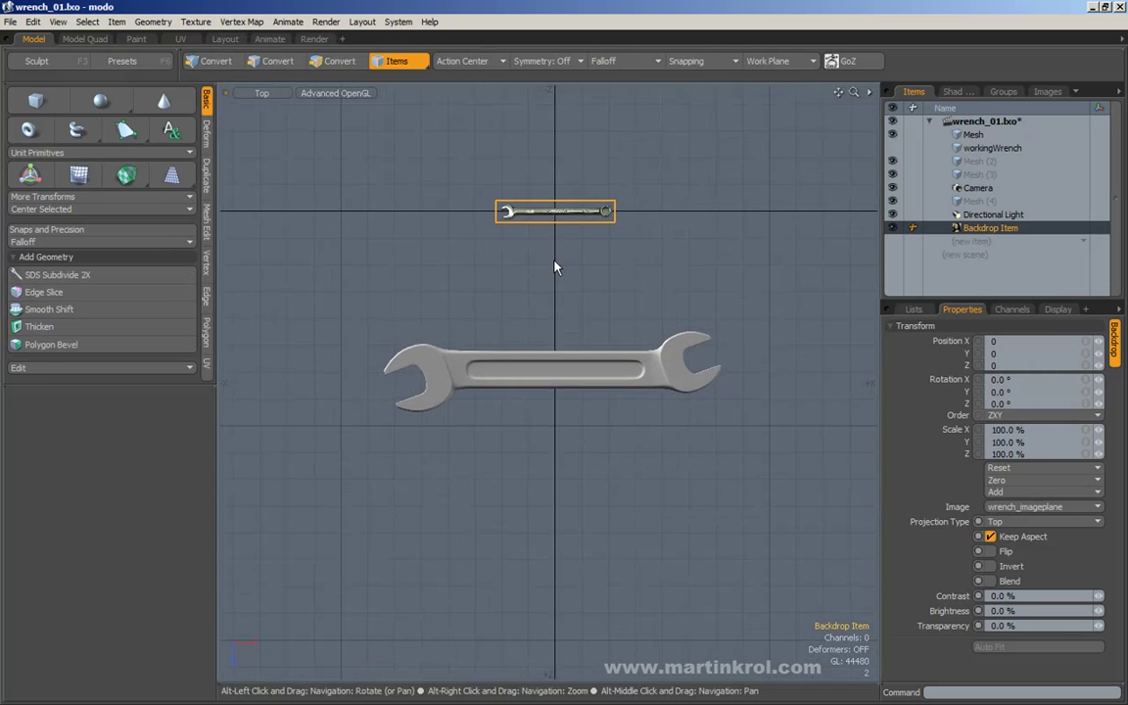
scroll(391, 495, "down", 1)
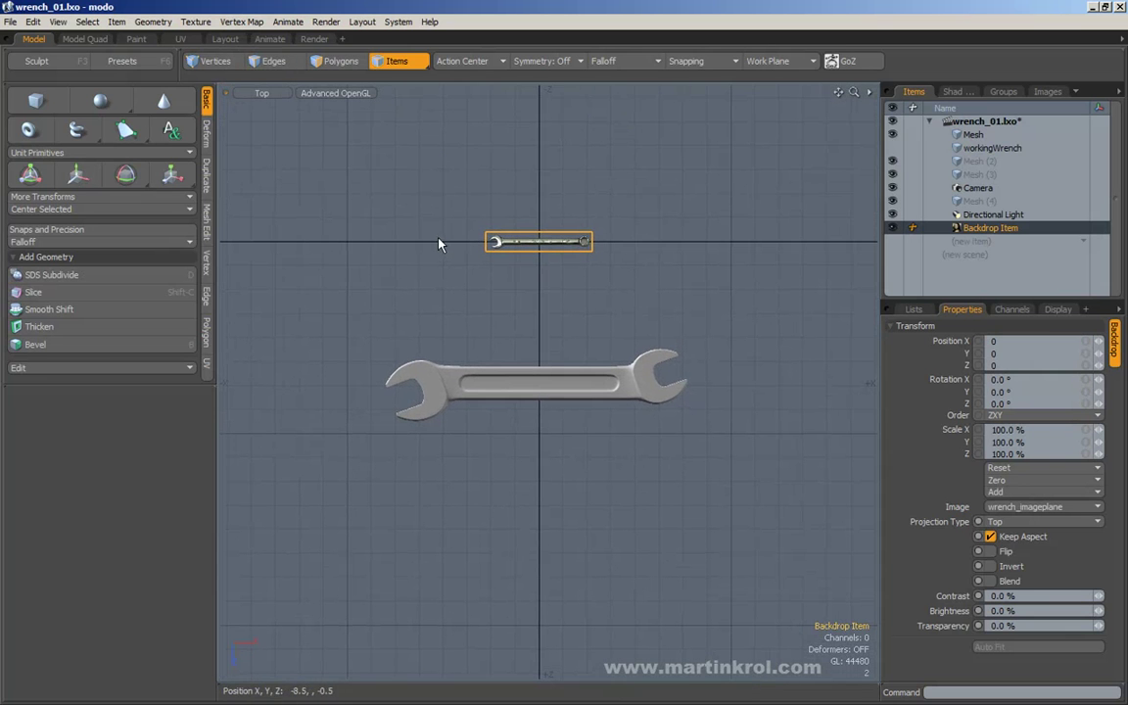
scroll(539, 242, "up", 1)
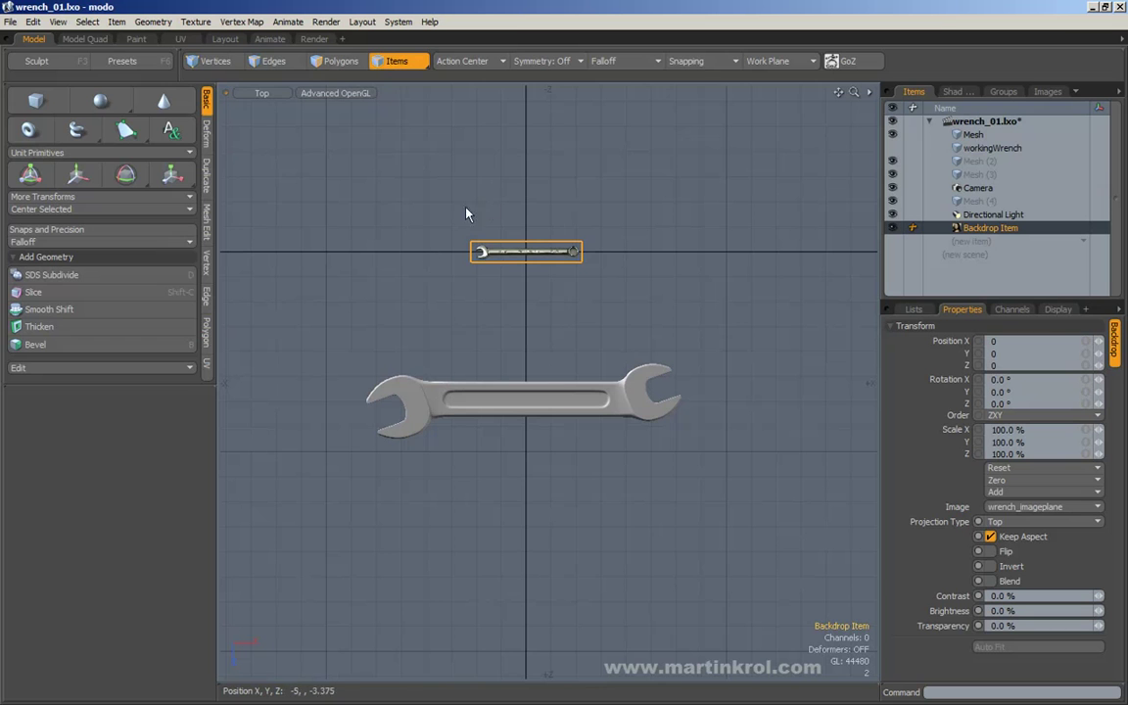
Scale the wrench backdrop uniformly to 462.5 % and deselect it
key("e")
key("r")
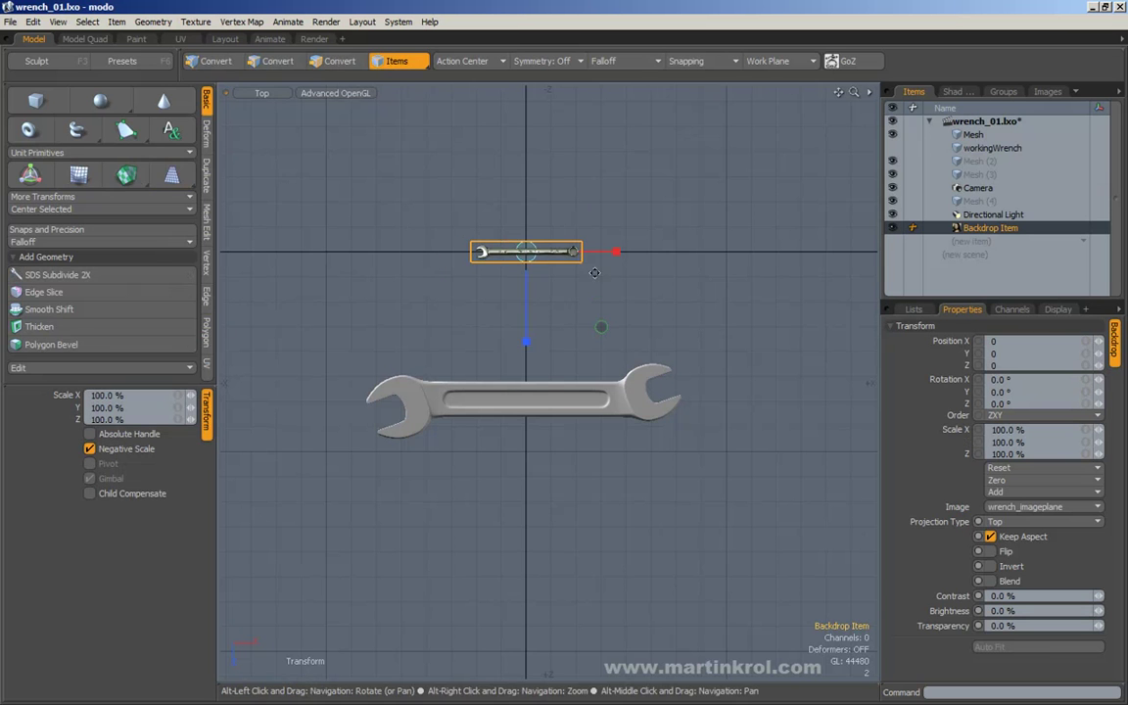
scroll(558, 276, "down", 2, "alt")
left_click_drag(558, 276, 880, 397, "alt")
left_click_drag(701, 277, 636, 277)
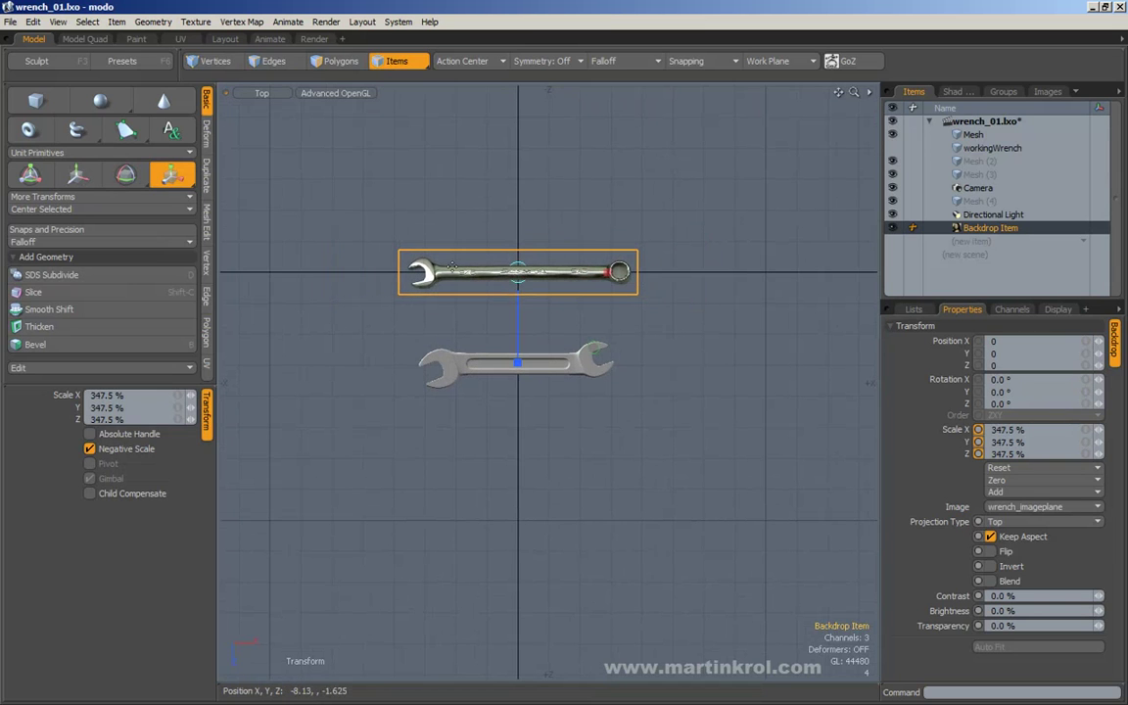
scroll(481, 275, "up", 2)
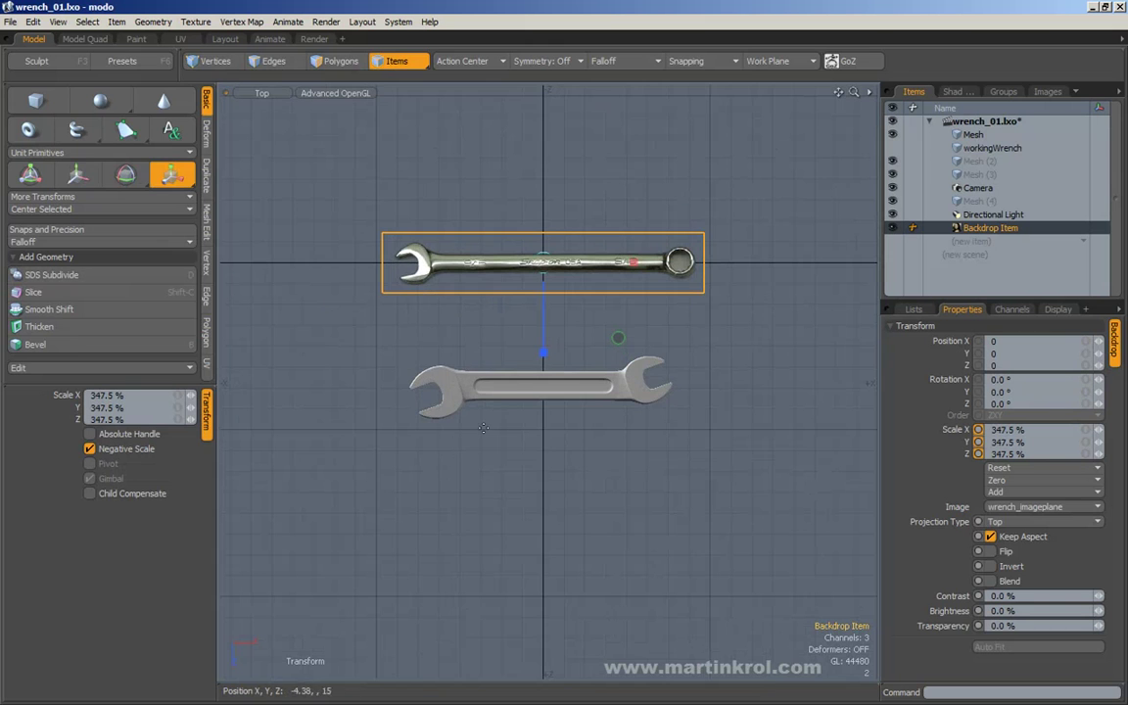
left_click_drag(582, 249, 416, 298, "alt")
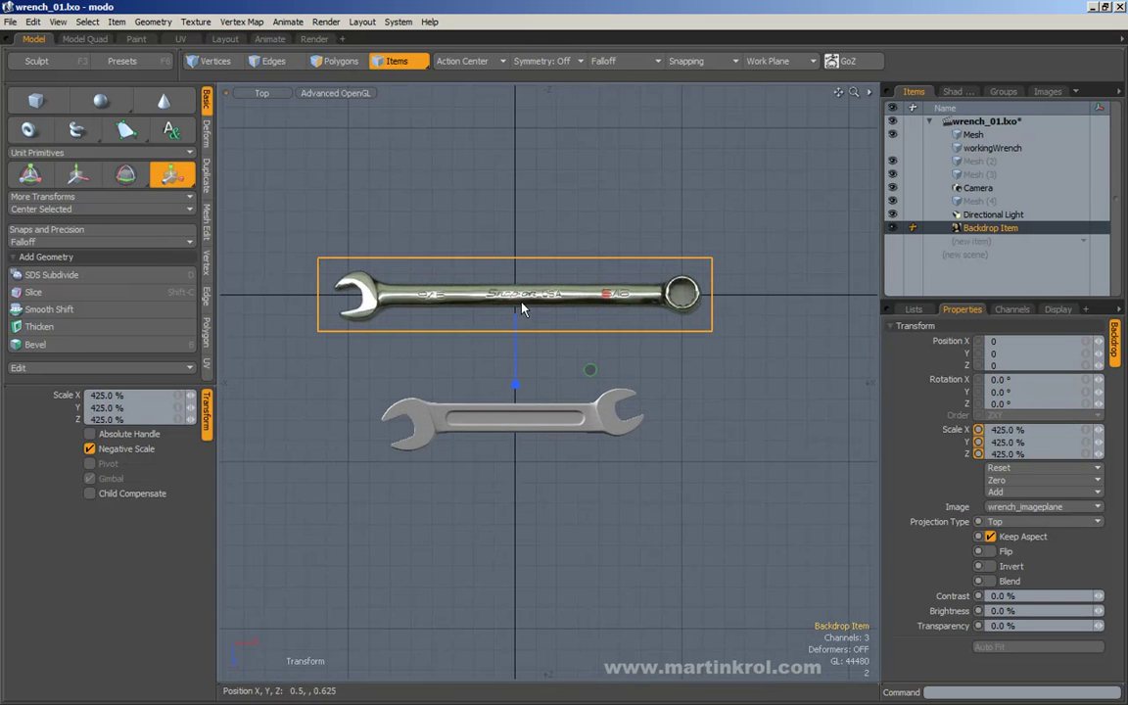
left_click_drag(521, 308, 549, 309)
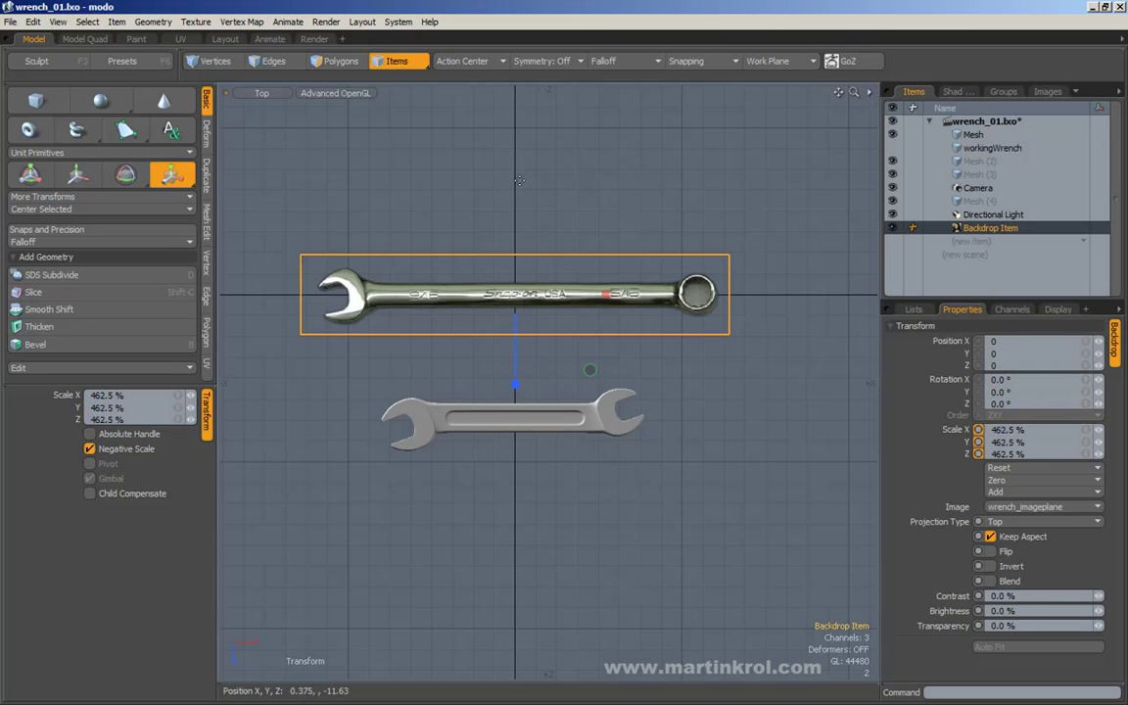
key("space")
left_click(509, 262)
Examine the backdrop image's transparent area around the open-jaw end for leftover marks
left_click_drag(536, 261, 582, 256, "alt")
right_click_drag(583, 256, 493, 281, "alt")
right_click_drag(323, 277, 456, 268, "alt")
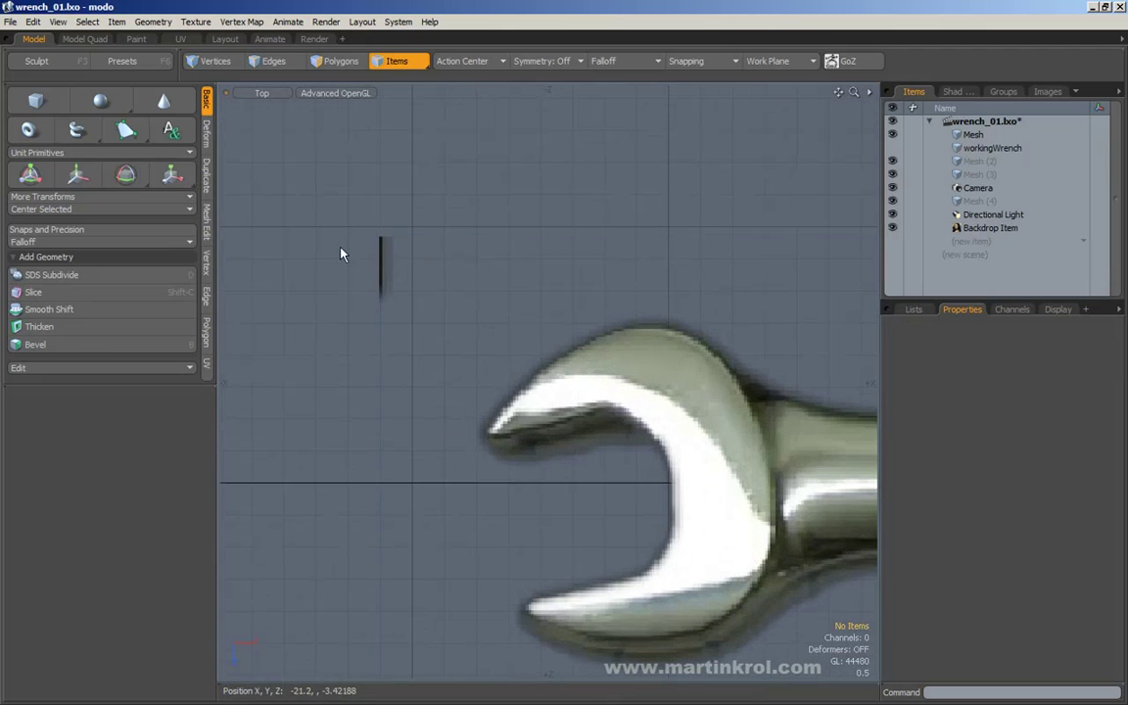
key("alt")
right_click_drag(468, 271, 362, 269, "alt")
Switch to Photoshop and touch up the stray mark beside the open jaw in the Alpha 1 channel with the Brush tool, then reselect RGB
left_click_drag(544, 178, 609, 210)
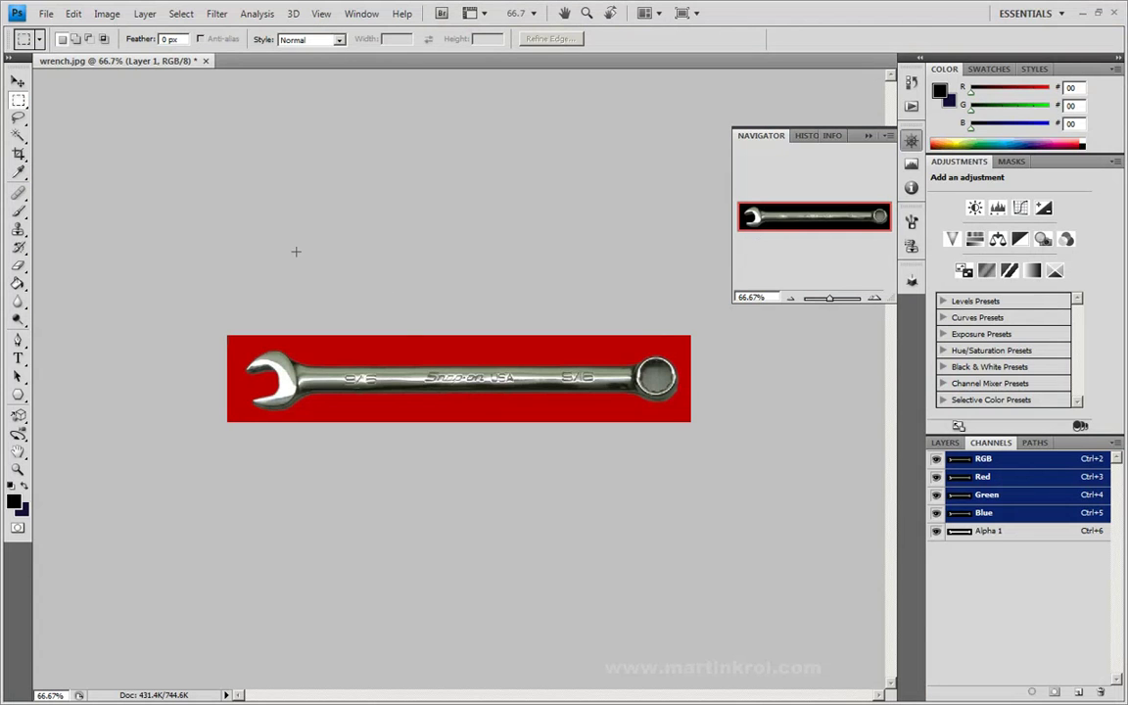
left_click(18, 212)
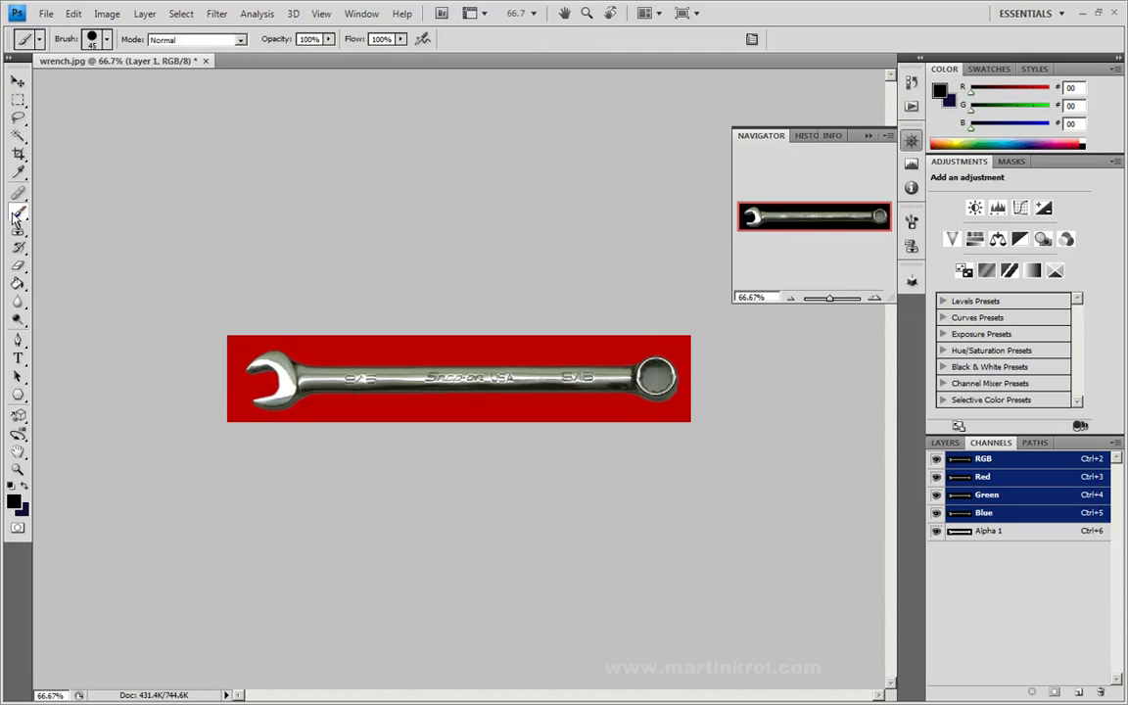
left_click(1000, 534)
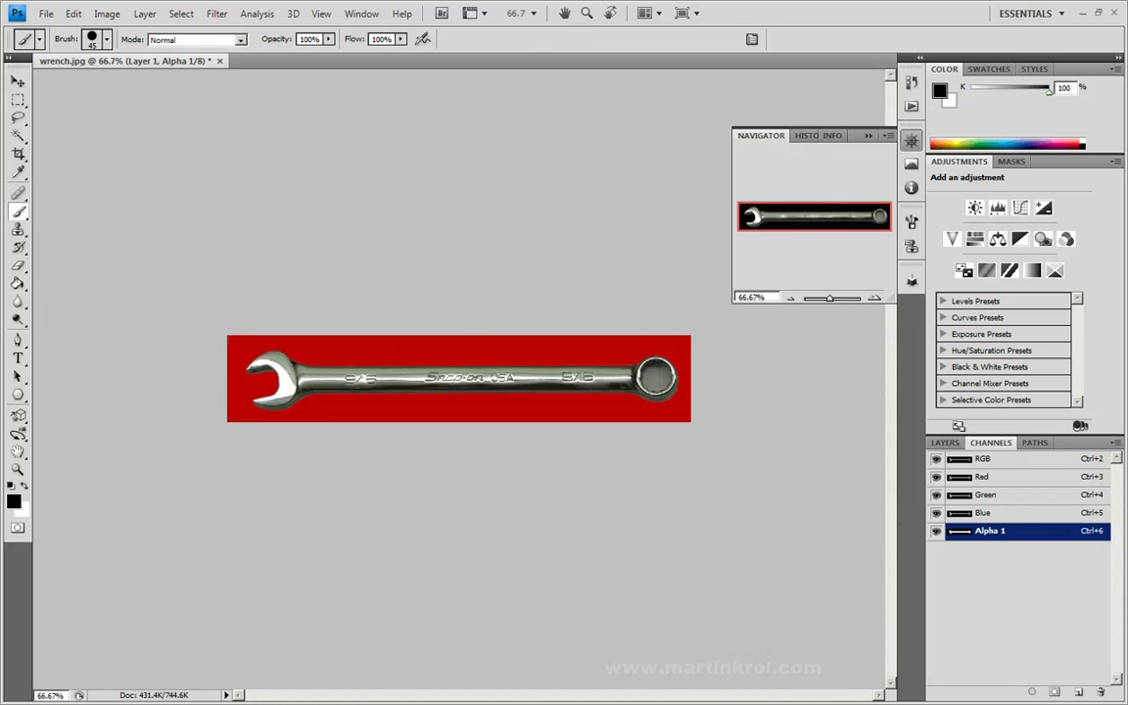
left_click(984, 460)
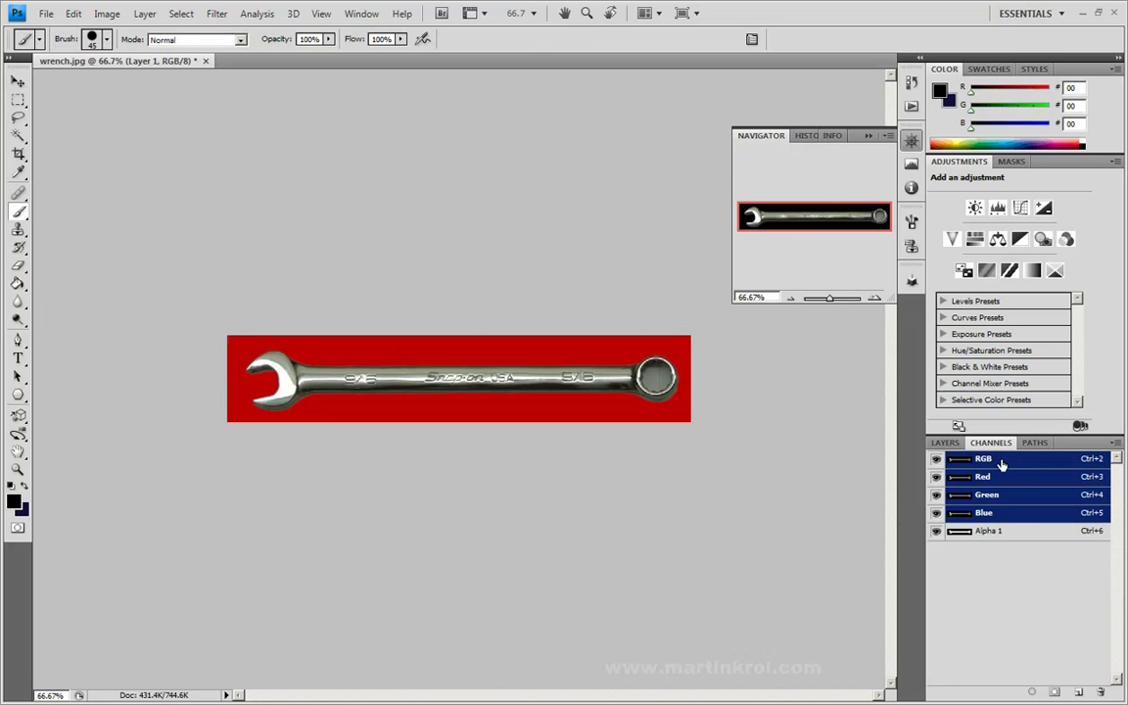
Save the image as a Targa copy with alpha channels on 500G:Work (E:), overwriting wrench_imageplane.tga
key("F7")
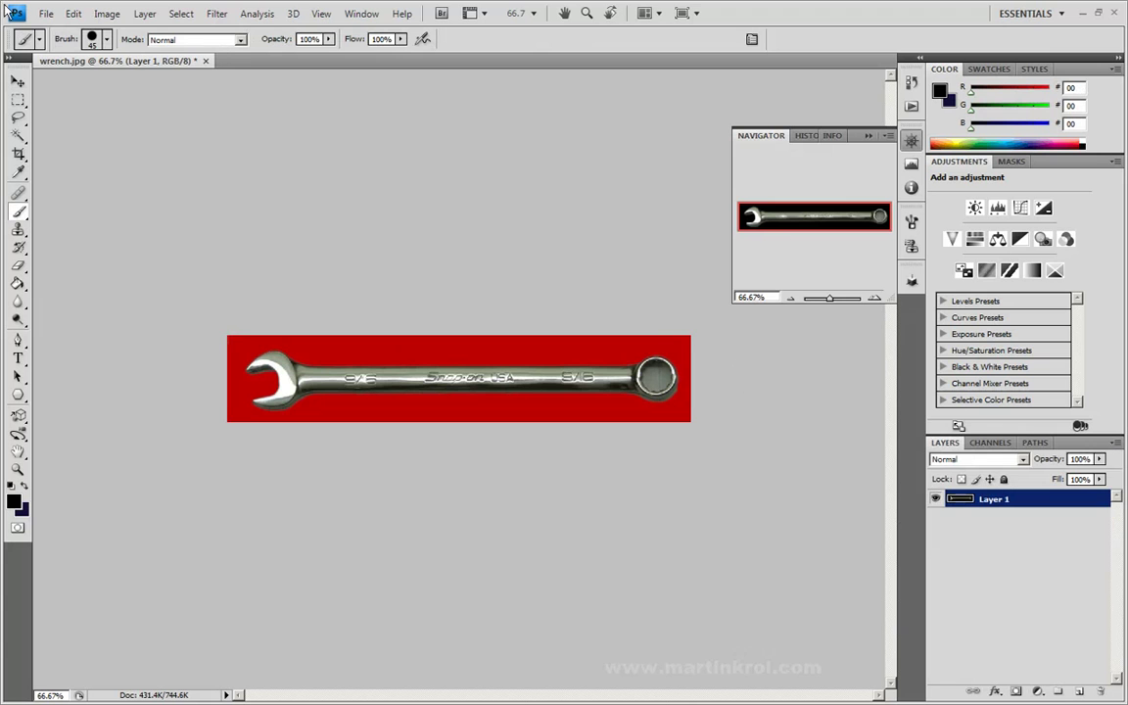
left_click(47, 14)
left_click(81, 210)
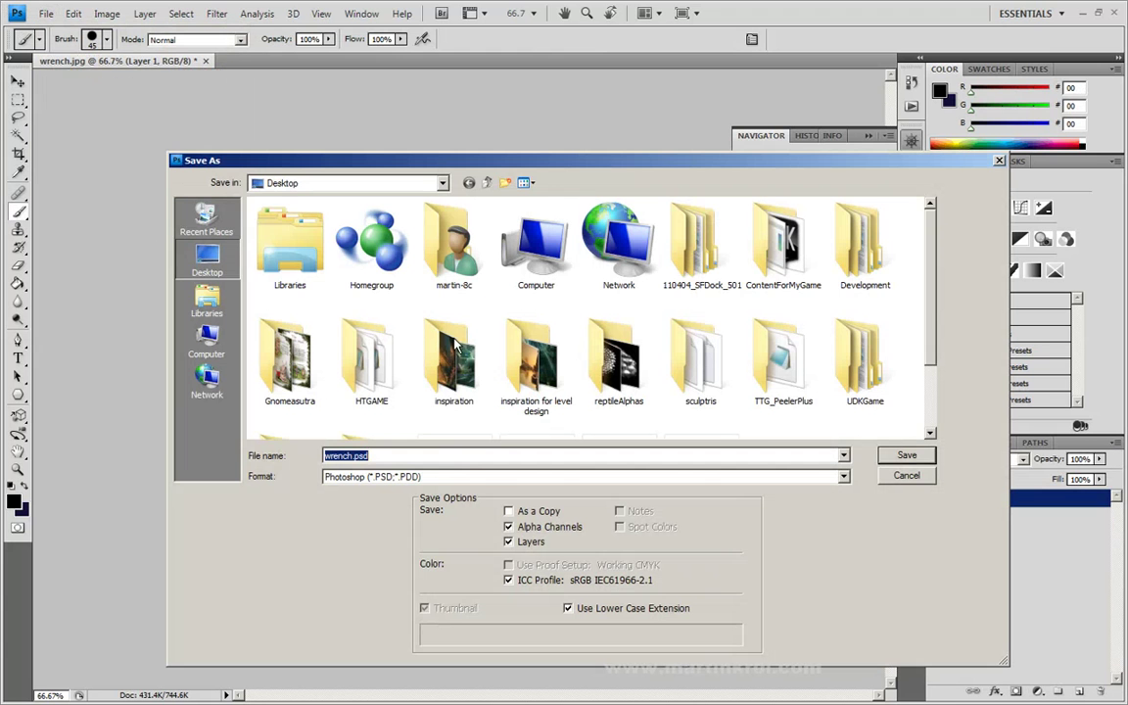
left_click(202, 337)
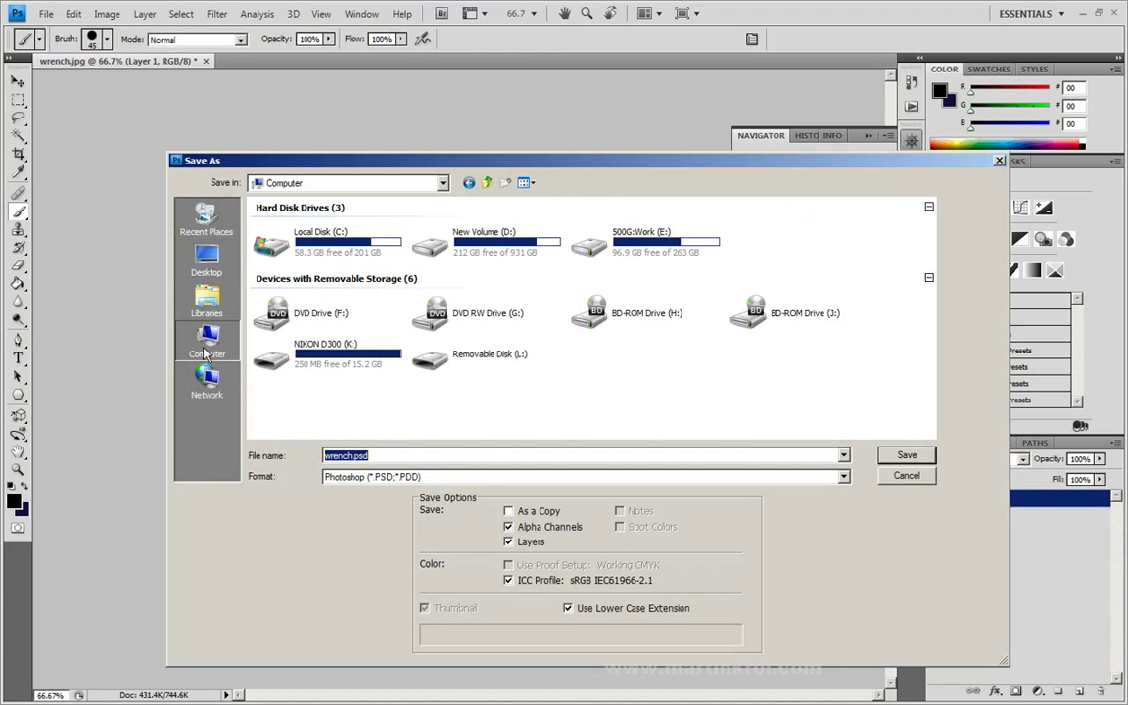
double_click(567, 227)
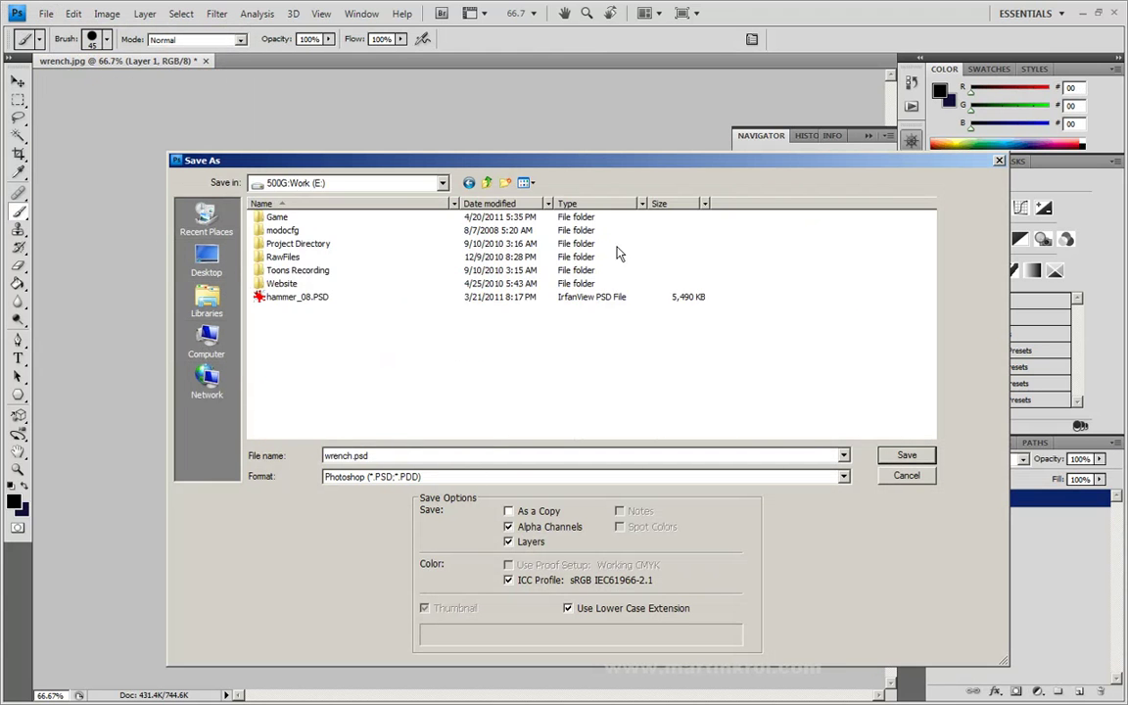
left_click(294, 297)
left_click(386, 477)
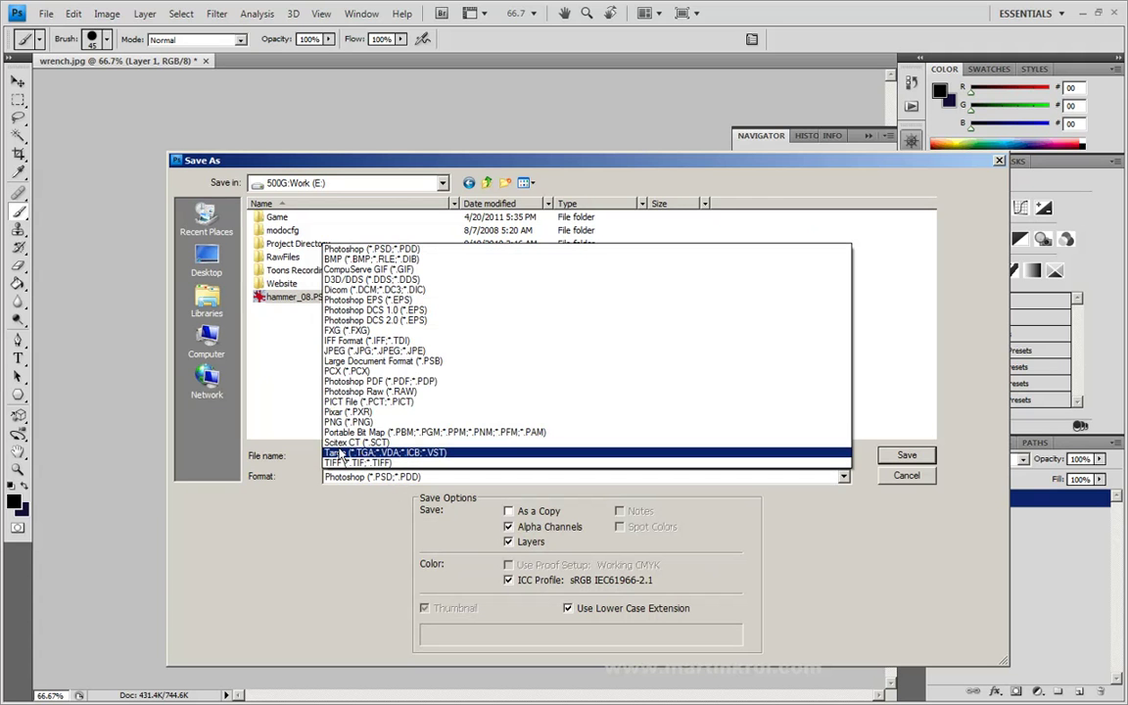
left_click(345, 454)
left_click(304, 297)
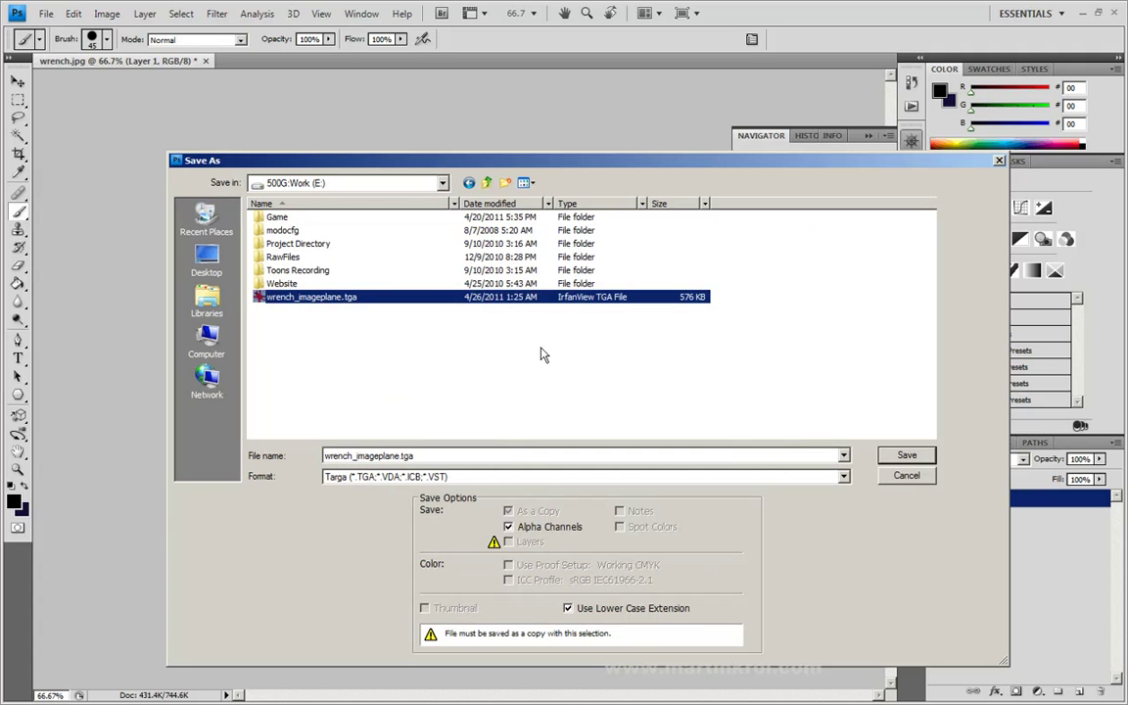
left_click(903, 456)
left_click(515, 268)
left_click(606, 350)
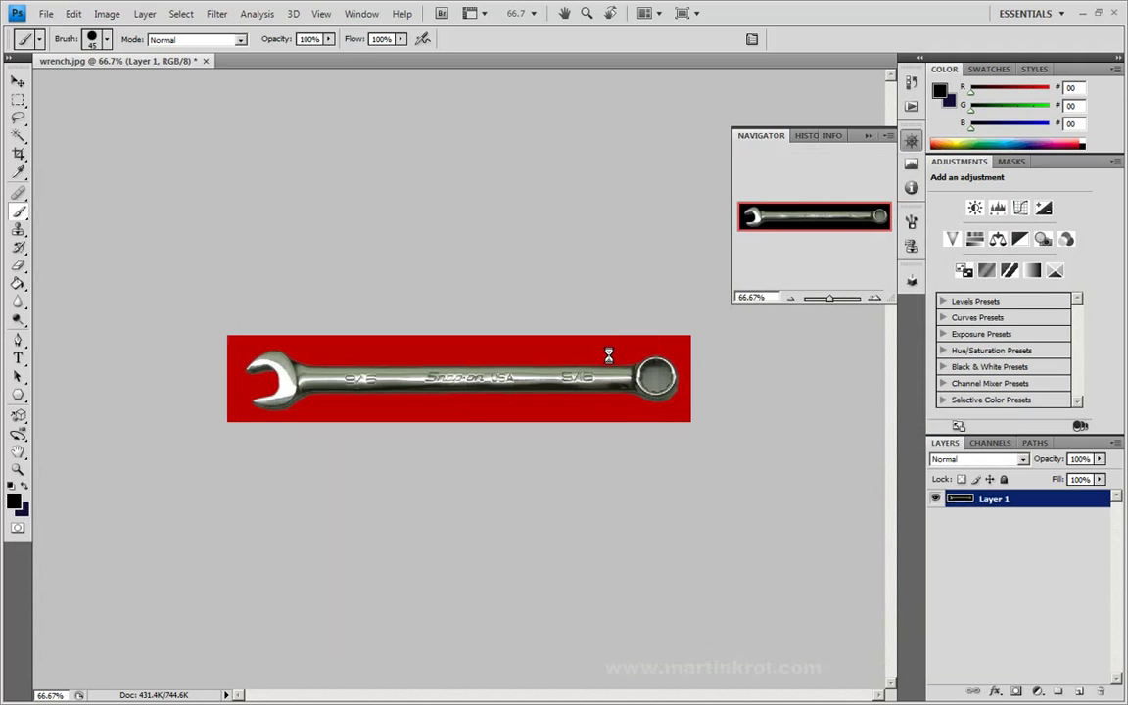
Return to modo and reload the changed wrench_imageplane.tga image
key("alt+Tab")
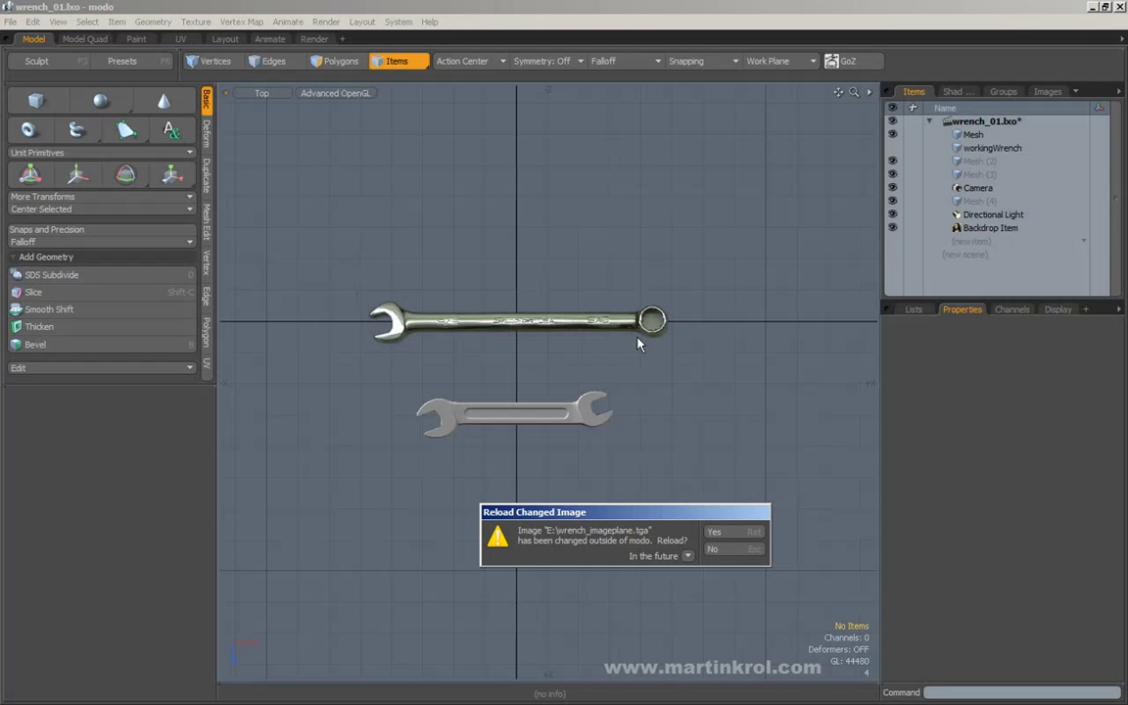
left_click_drag(576, 519, 487, 427)
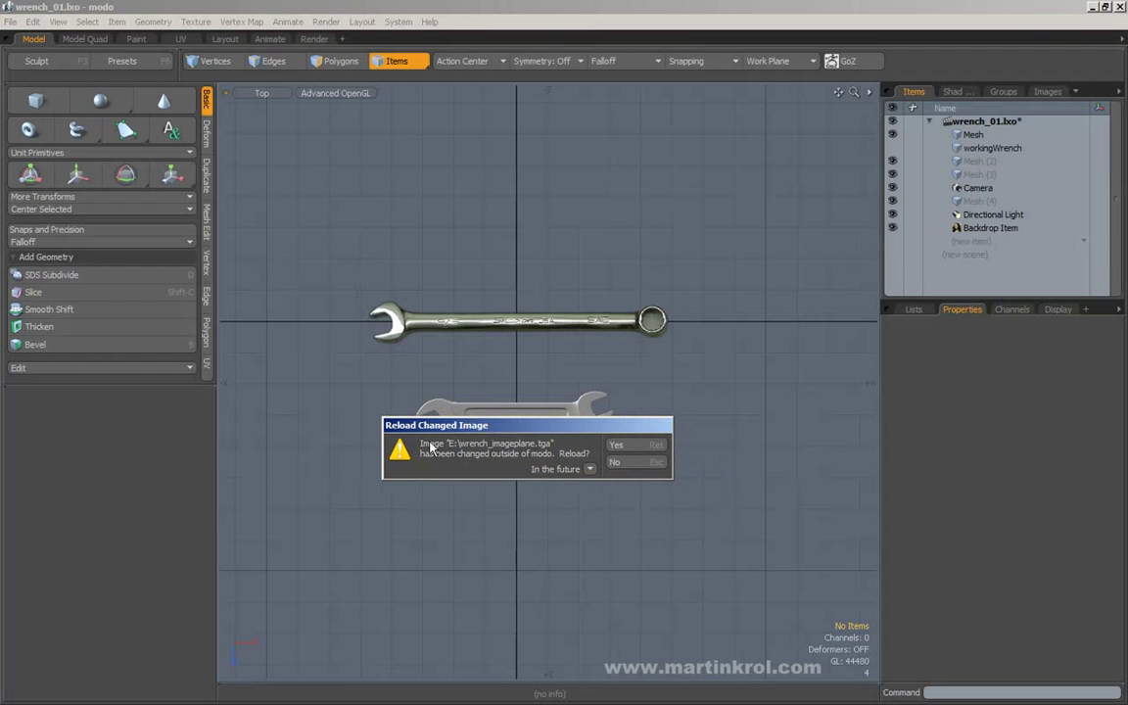
left_click(635, 446)
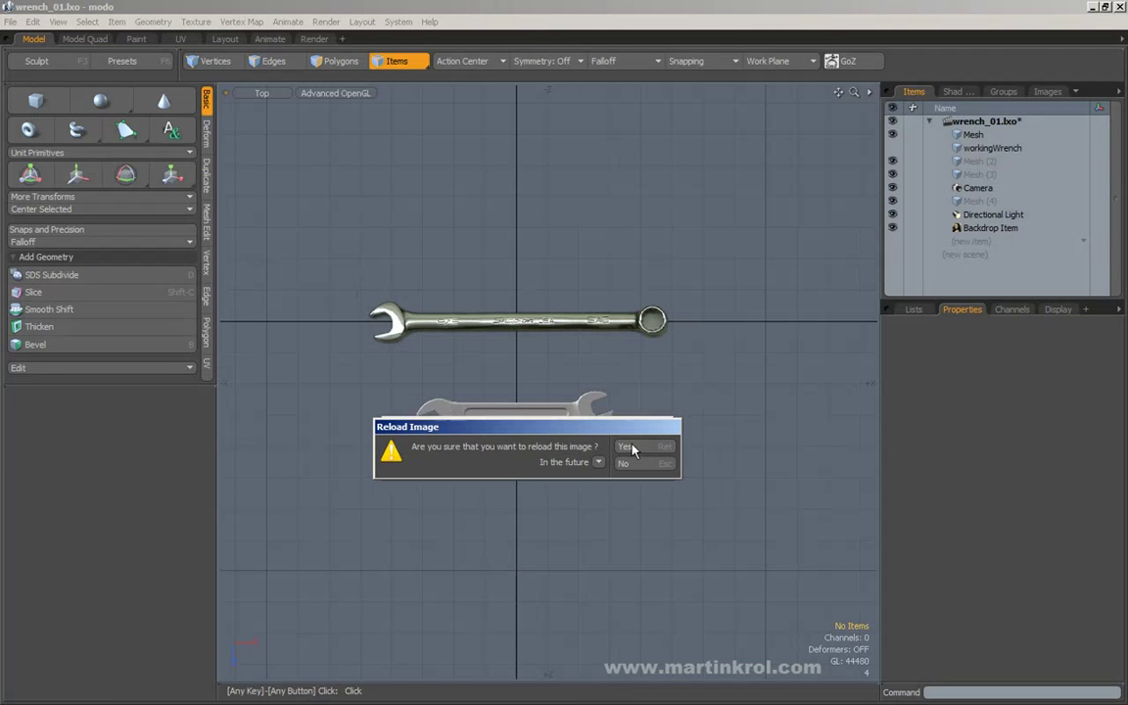
left_click(626, 447)
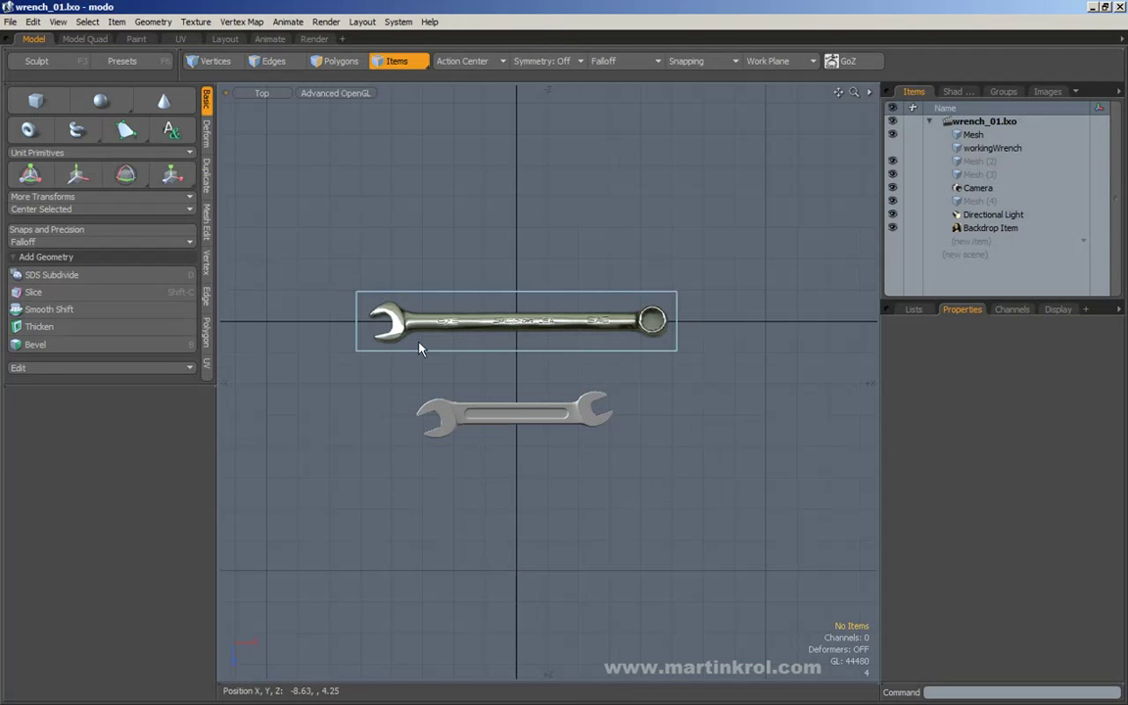
Switch to Polygons selection mode and select the Backdrop Item to show its properties
right_click_drag(521, 384, 624, 378, "alt")
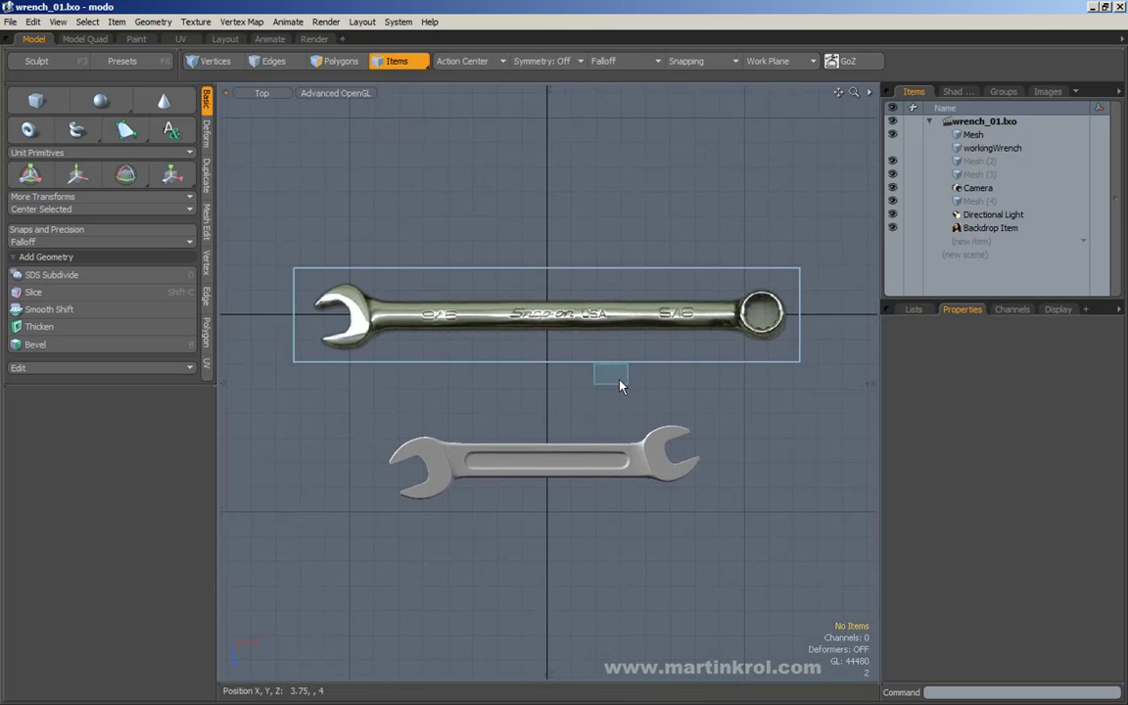
left_click(334, 63)
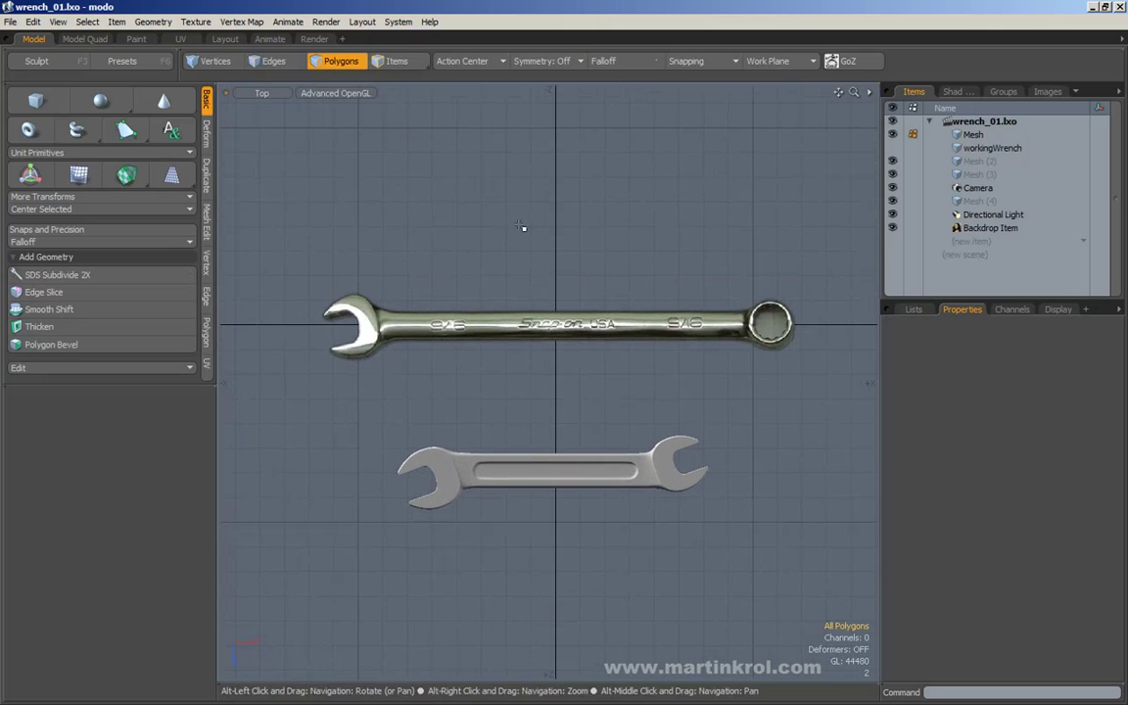
mouse_move(509, 256)
right_mouse_down("alt")
mouse_move(532, 265)
mouse_move(514, 270)
mouse_move(551, 261)
mouse_move(529, 257)
right_mouse_up("alt")
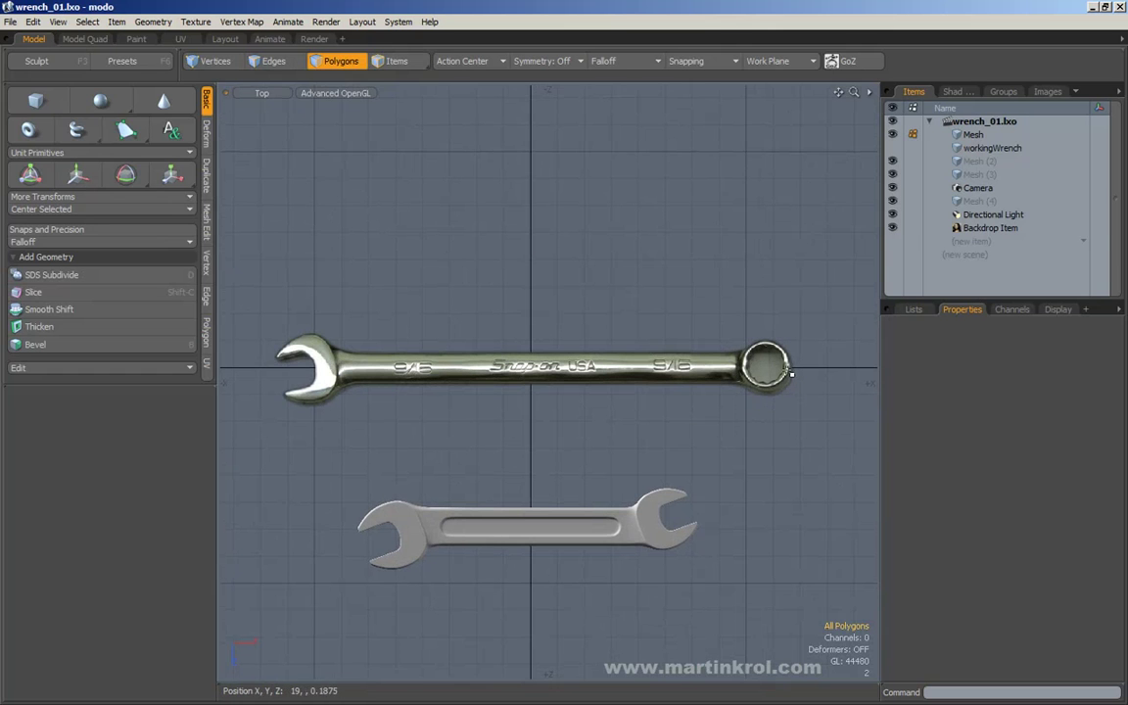
left_click(989, 227)
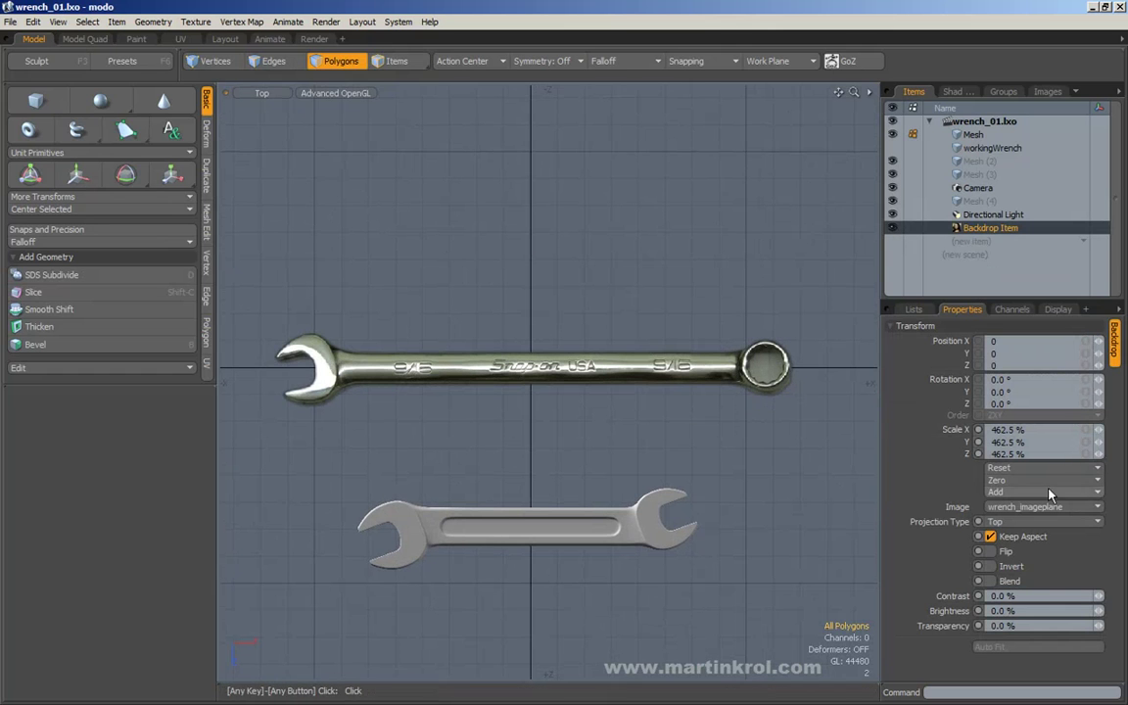
Try the backdrop's Flip and Keep Aspect options, restoring each one
left_click(994, 554)
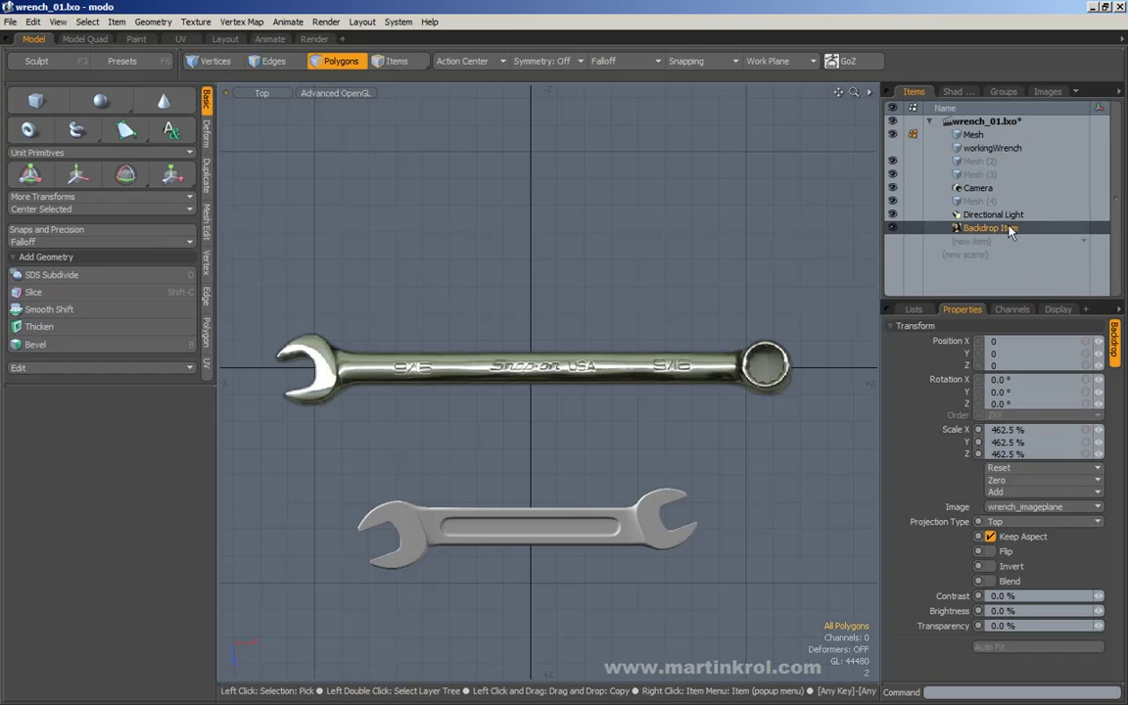
left_click(993, 553)
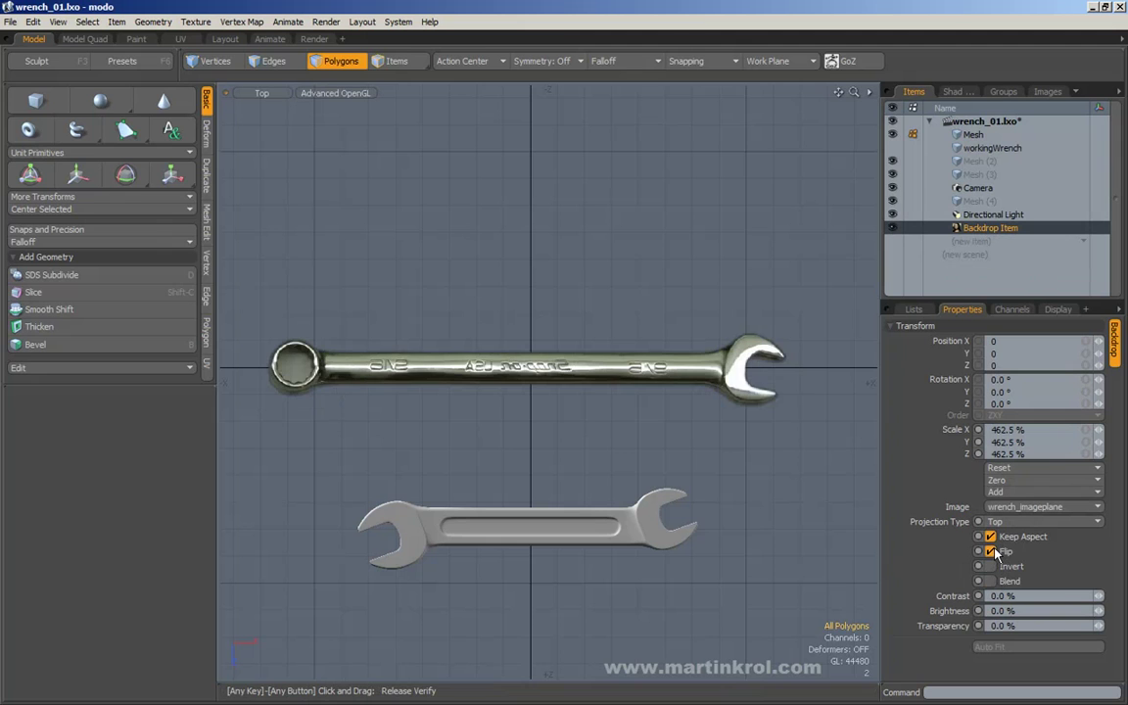
left_click(994, 553)
left_click(990, 537)
left_click(990, 539)
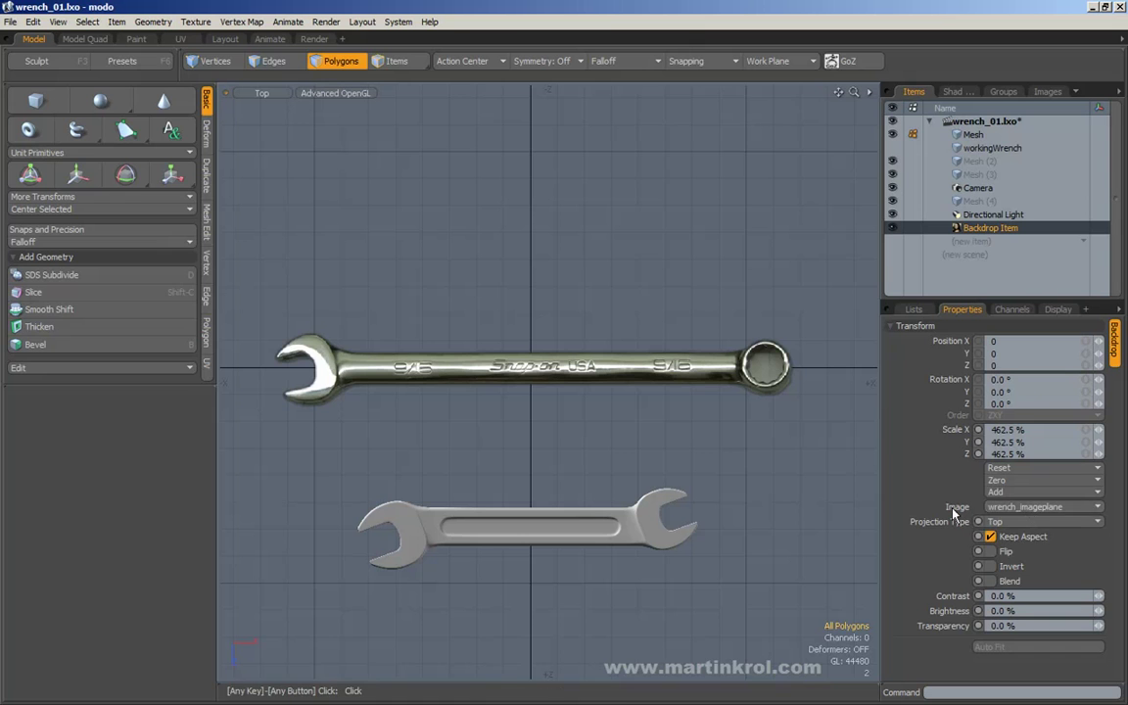
Look through the backdrop's image choices and try a Contrast adjustment, restoring it to 0.0 %
left_click(1013, 507)
key("Escape")
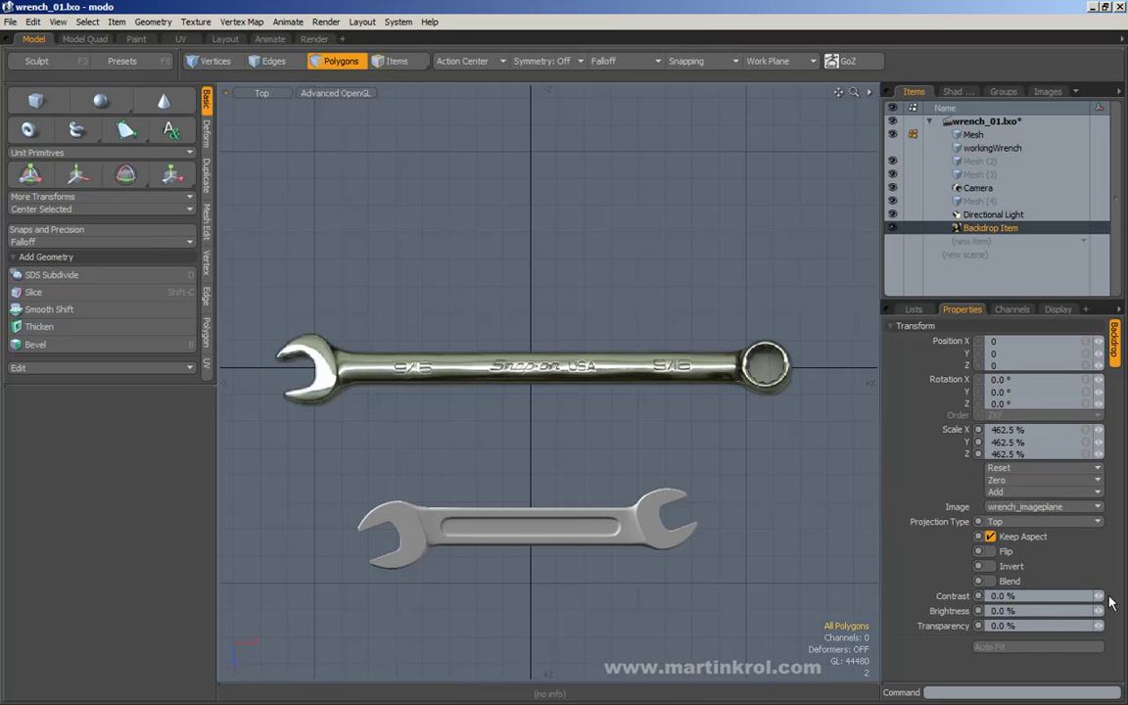
mouse_move(1037, 595)
left_mouse_down()
mouse_move(1052, 595)
mouse_move(1028, 596)
left_mouse_up()
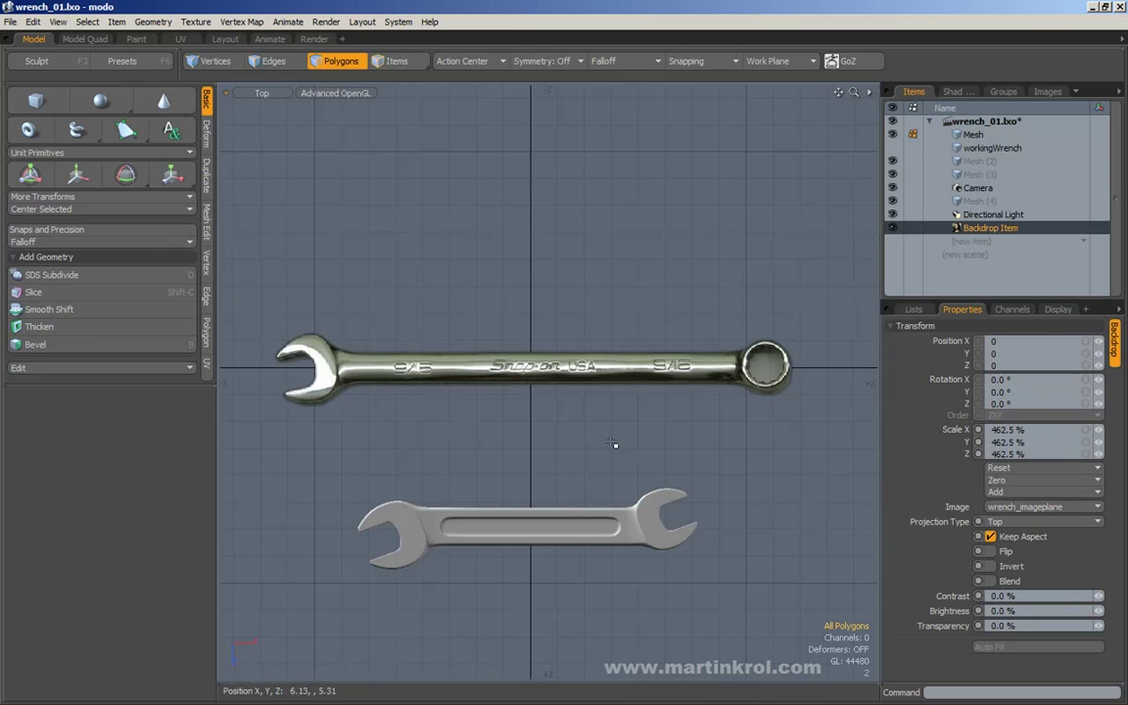
scroll(611, 442, "down", 2, "alt")
left_click_drag(570, 371, 609, 435, "alt")
scroll(608, 434, "up", 1, "alt")
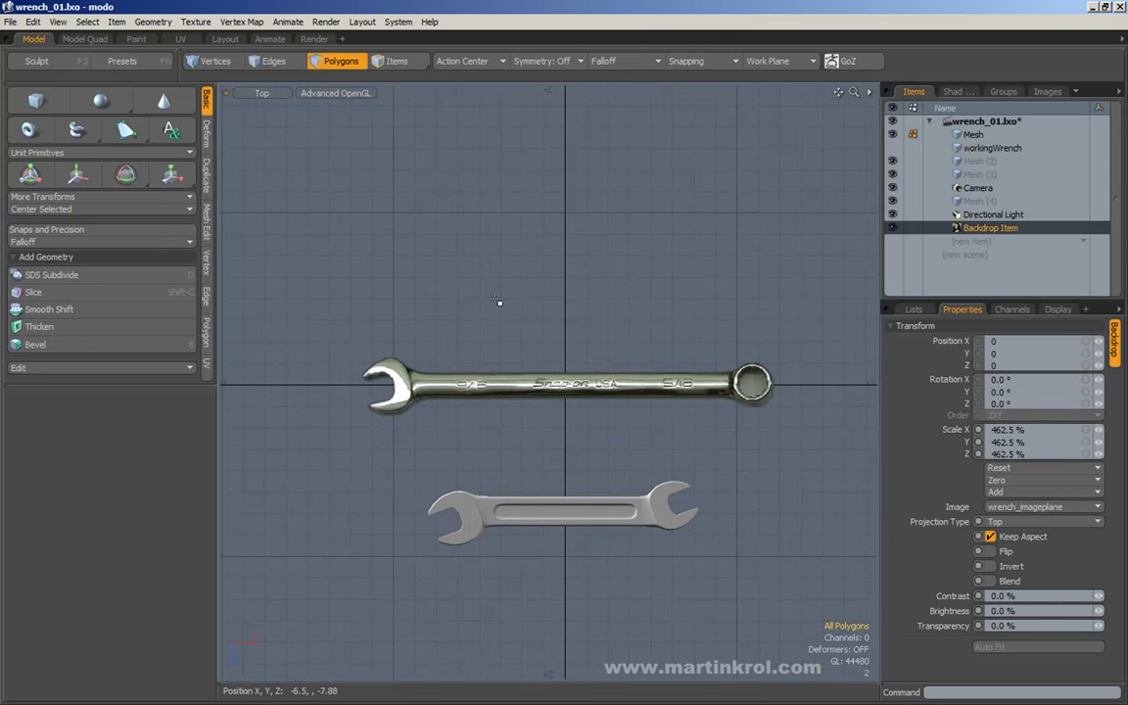
left_click_drag(577, 290, 557, 309, "alt")
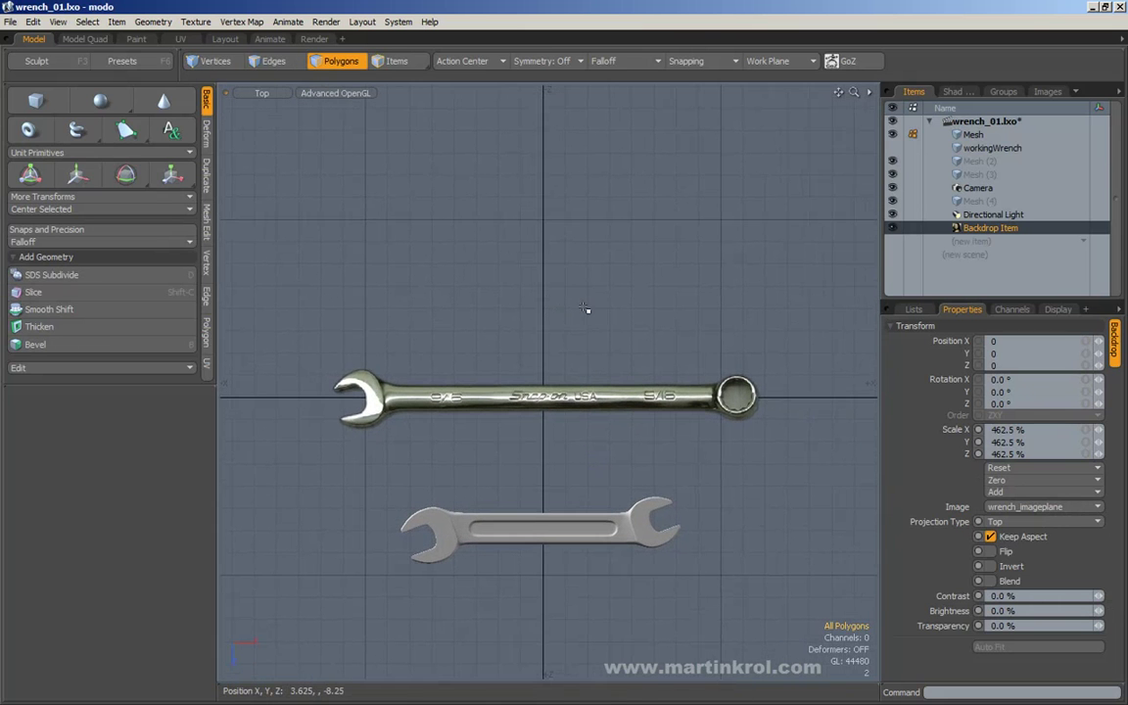